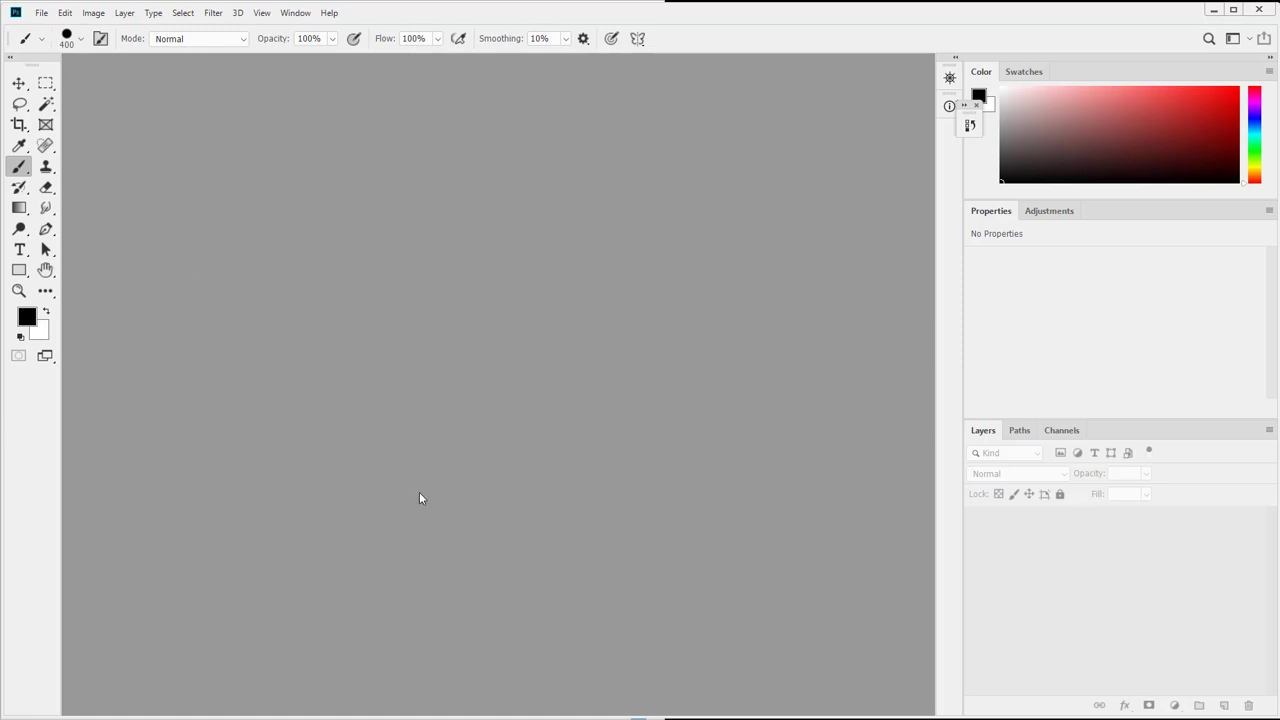
Step: Create a new document 11 inches wide and 8.5 inches high at 300 pixels/inch with white background contents
{"action": "left_click", "coordinate": [41, 14]}
{"action": "left_click", "coordinate": [40, 27]}
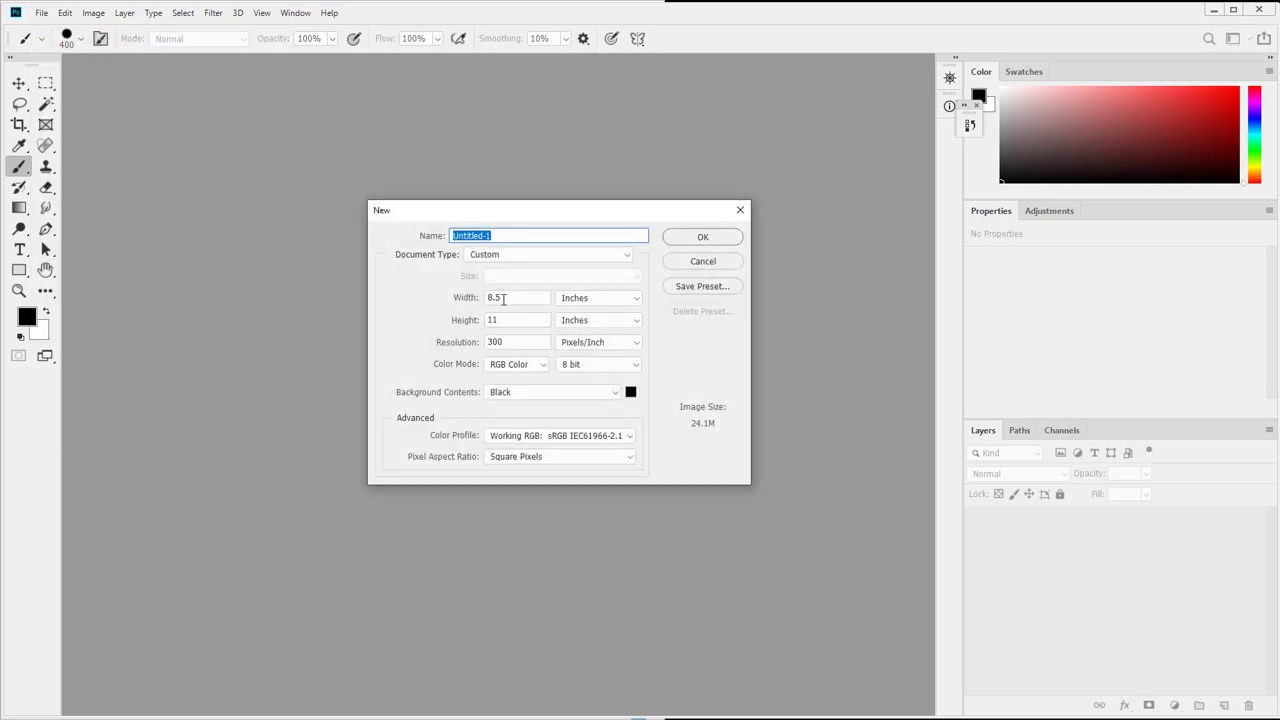
{"action": "left_click_drag", "start_coordinate": [515, 298], "coordinate": [448, 306]}
{"action": "key", "text": "BackSpace"}
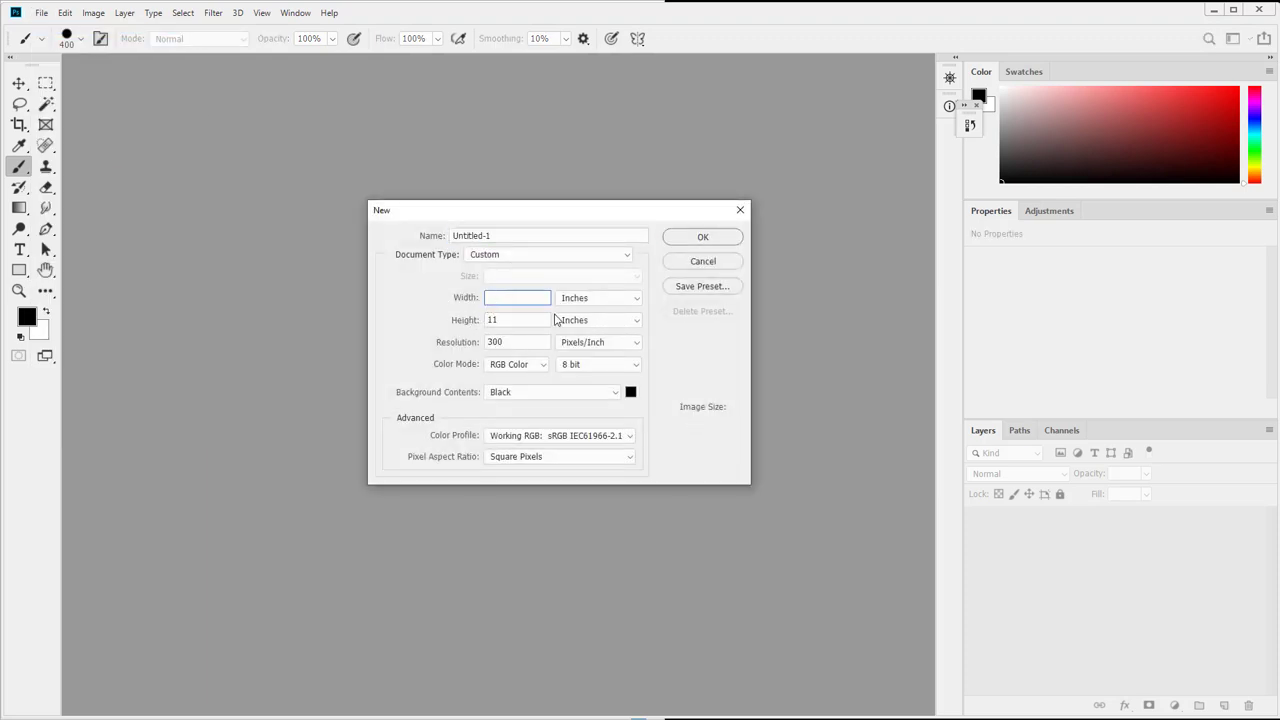
{"action": "type", "text": "11"}
{"action": "key", "text": "Tab"}
{"action": "type", "text": "8.5"}
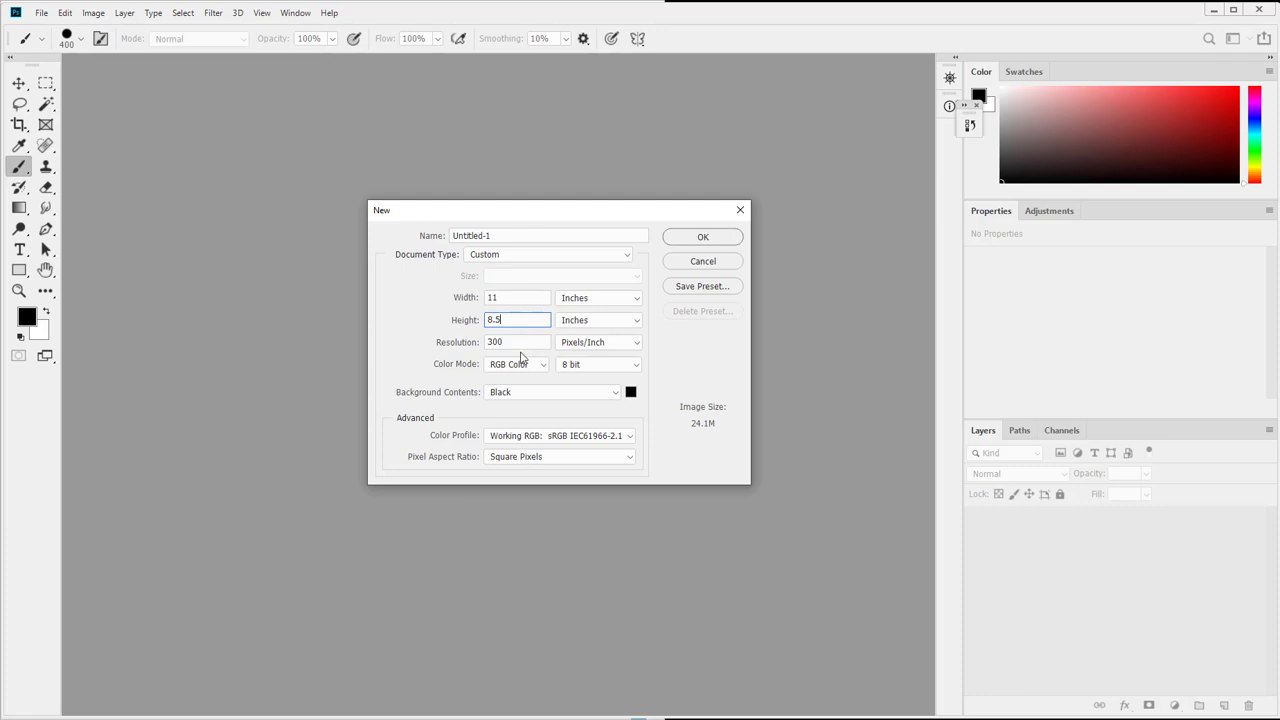
{"action": "left_click", "coordinate": [612, 390]}
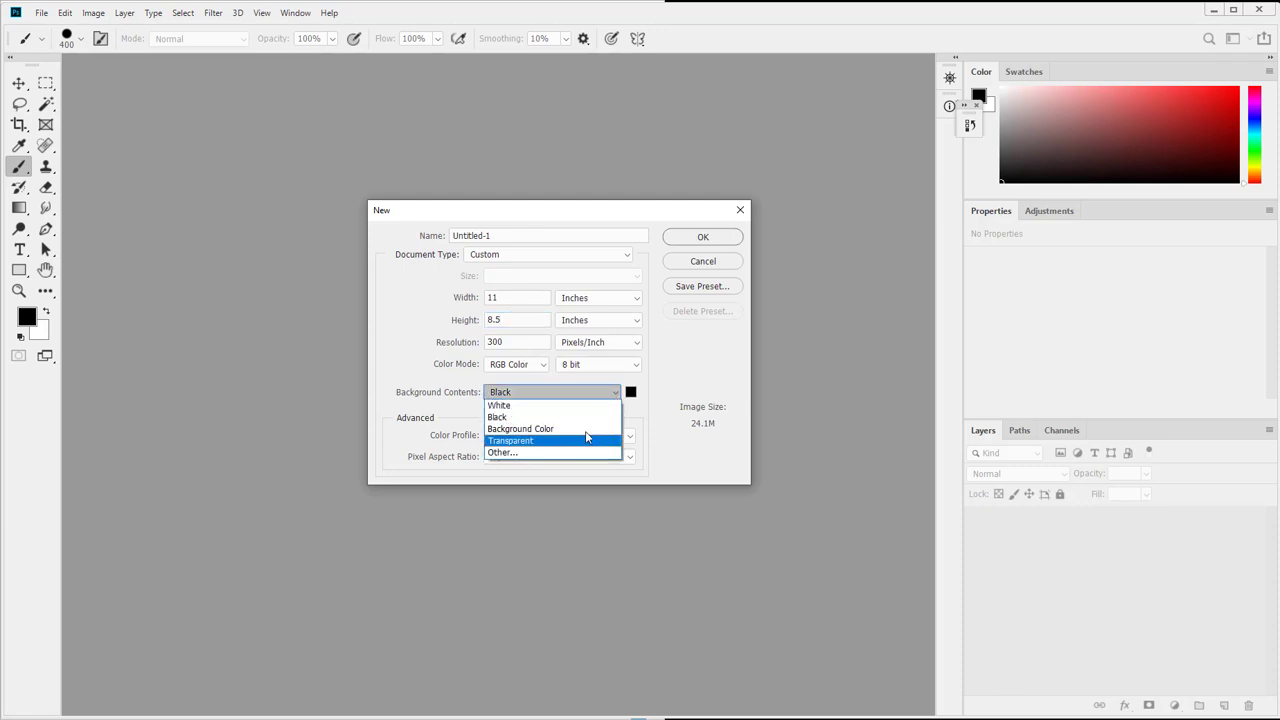
{"action": "left_click", "coordinate": [550, 405]}
{"action": "left_click", "coordinate": [700, 236]}
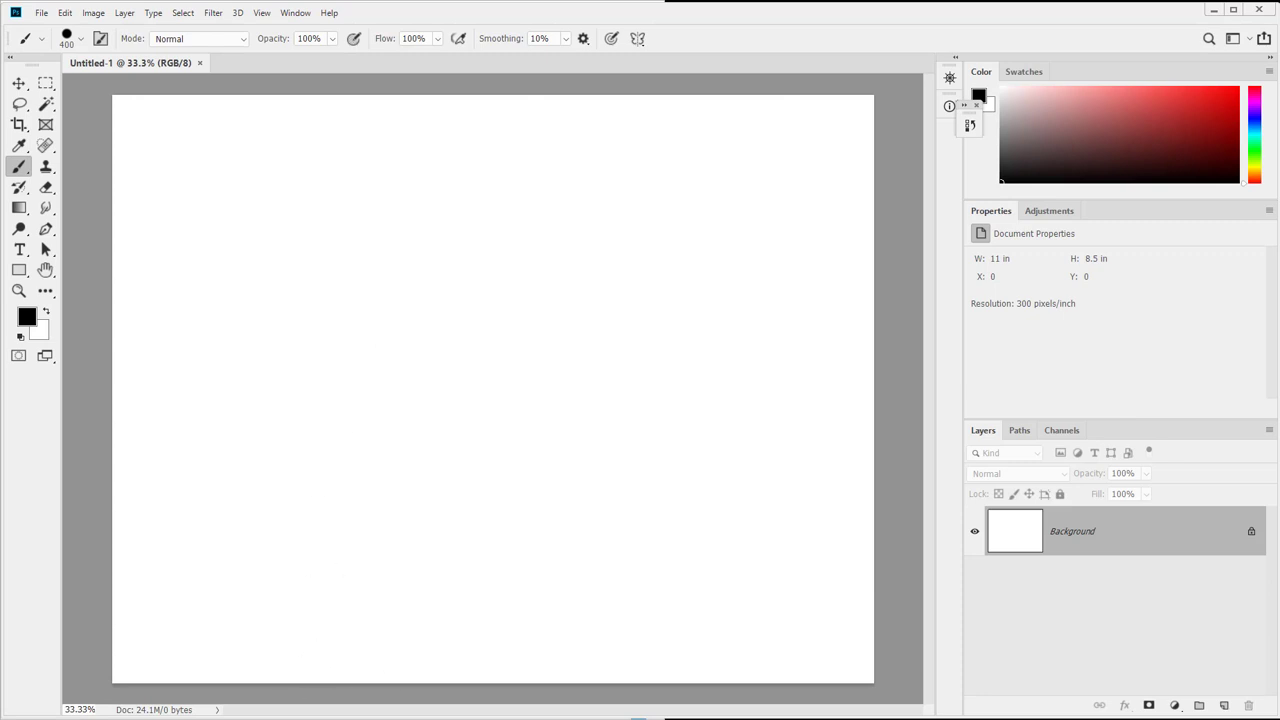
Step: Open the Snail With Mask Photoshop file from the Week 3 folder and activate the Move tool
{"action": "key", "text": "alt+Tab"}
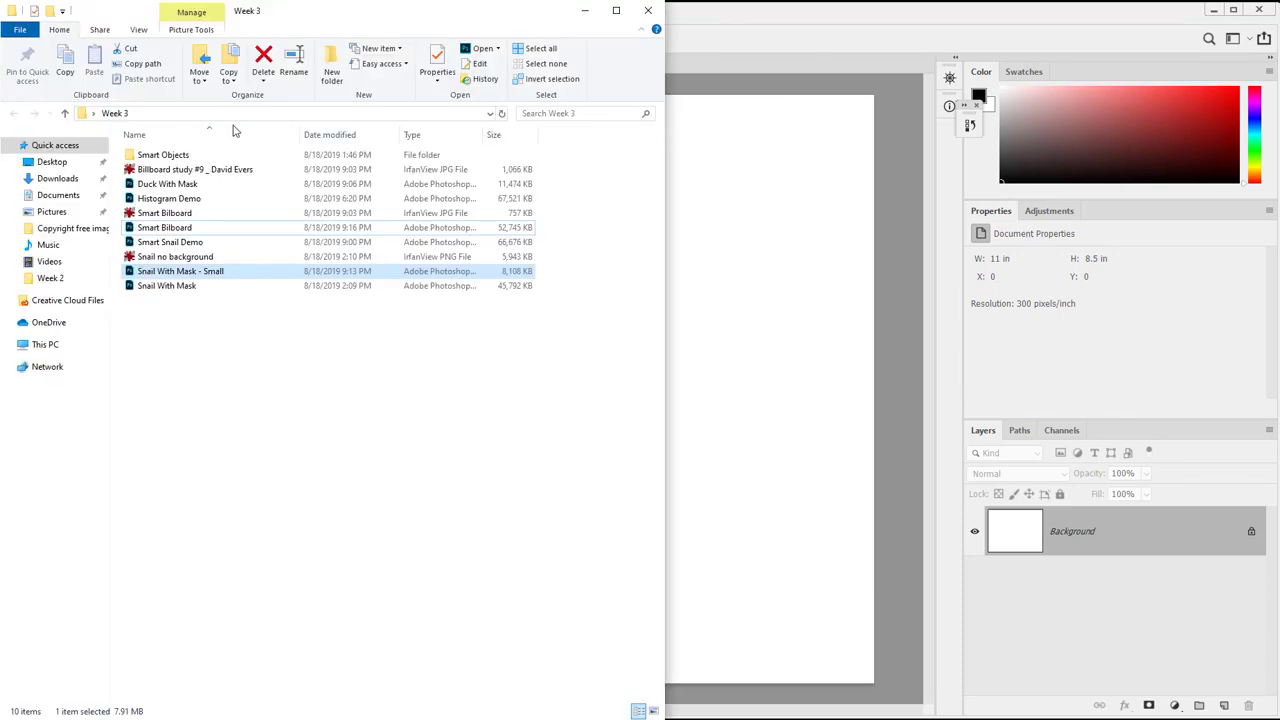
{"action": "left_click", "coordinate": [177, 296]}
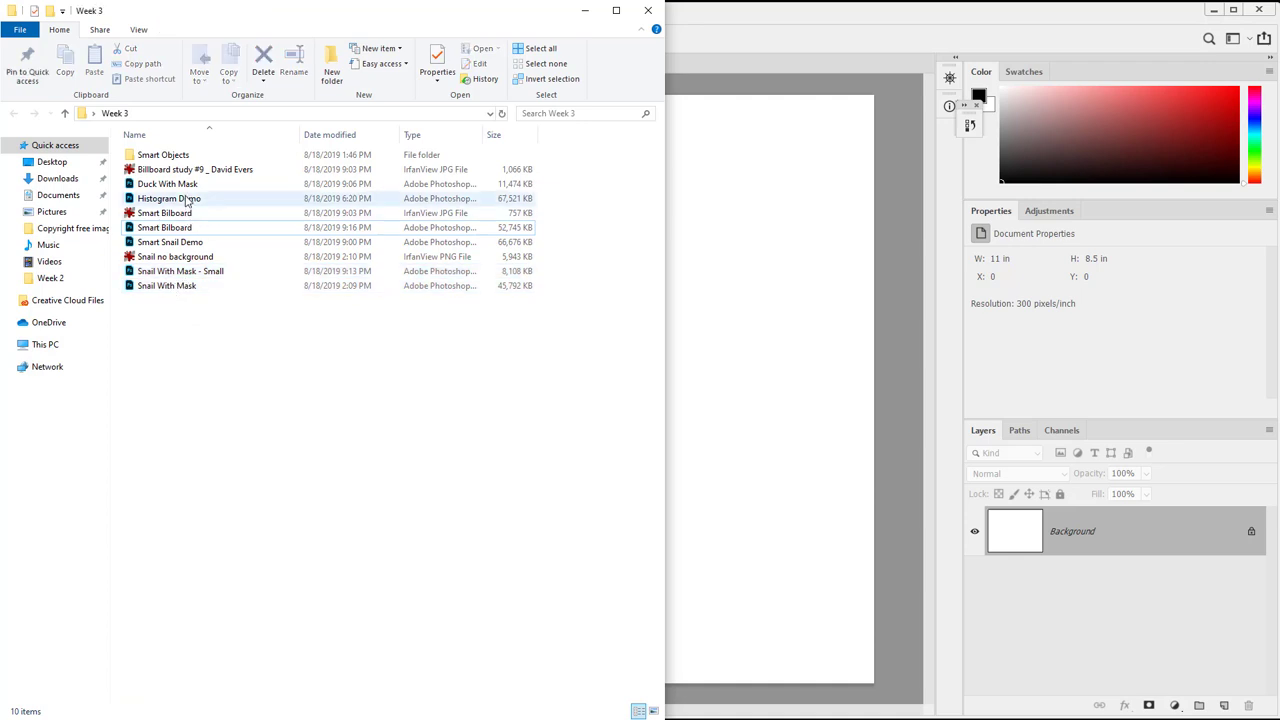
{"action": "left_click", "coordinate": [174, 288]}
{"action": "double_click", "coordinate": [174, 288]}
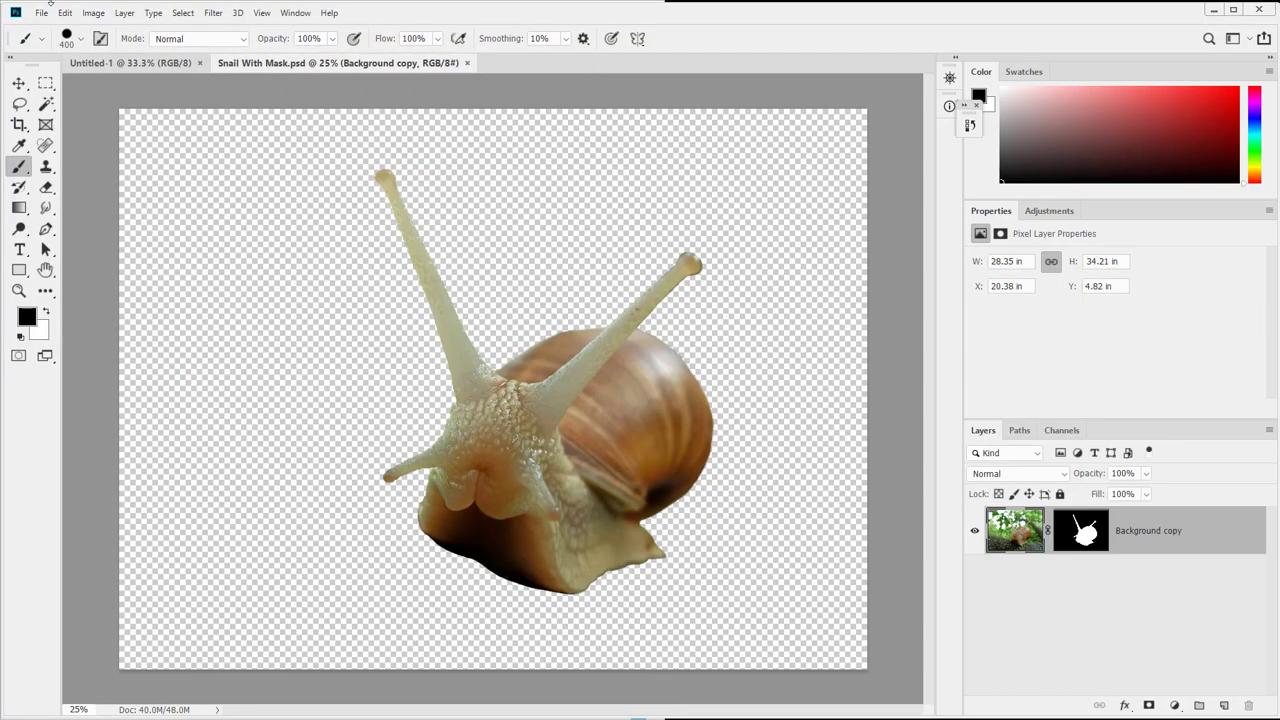
{"action": "left_click", "coordinate": [20, 86]}
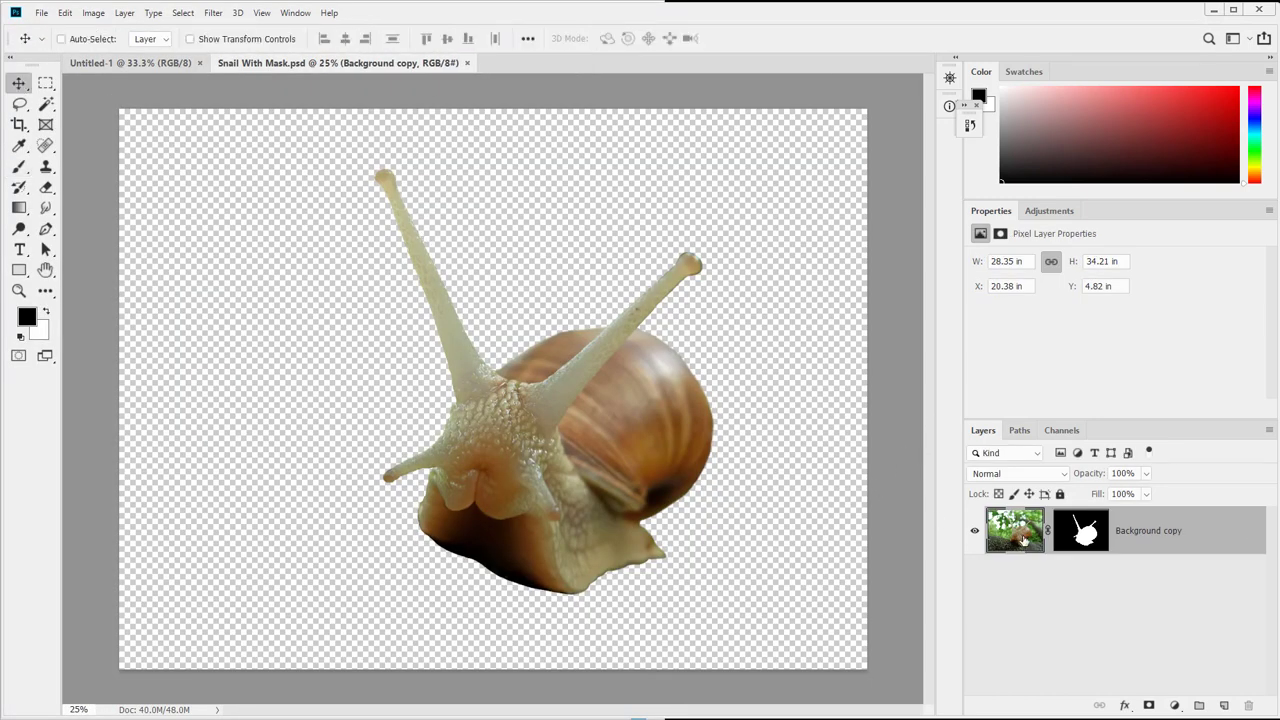
{"action": "left_click_drag", "start_coordinate": [1022, 540], "coordinate": [631, 38]}
{"action": "left_click", "coordinate": [353, 63]}
{"action": "right_click", "coordinate": [1206, 535]}
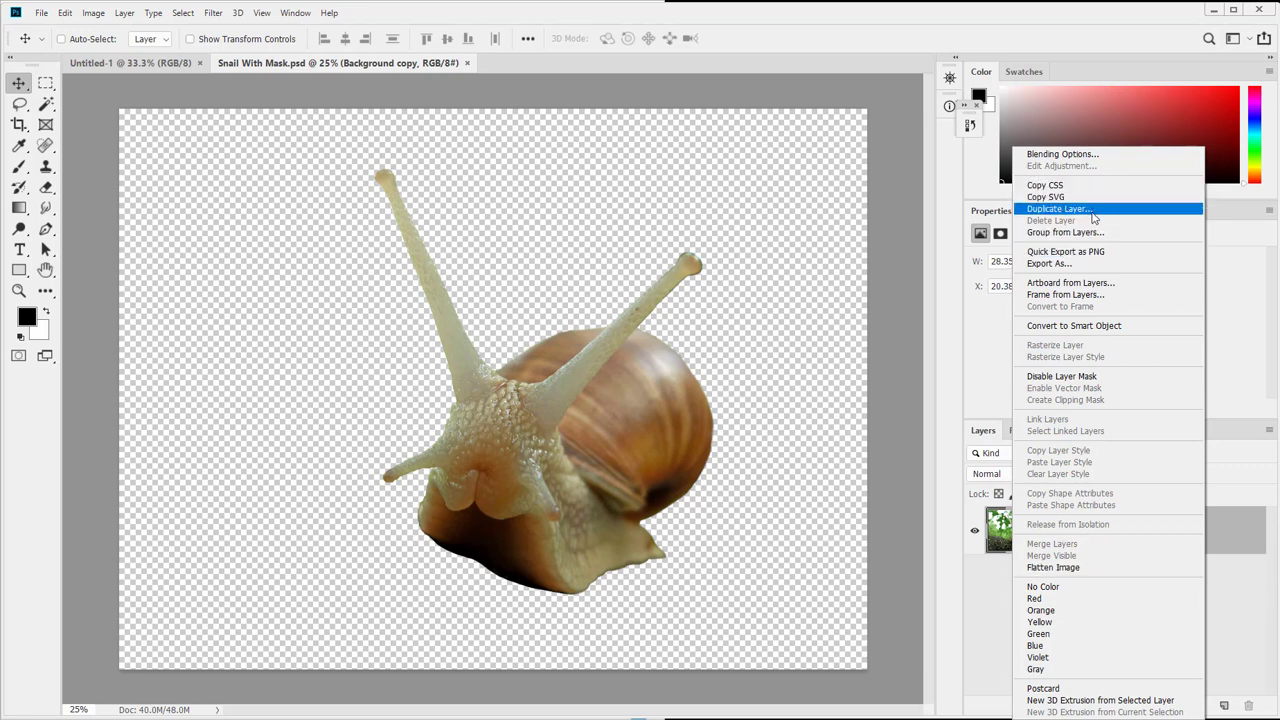
{"action": "left_click", "coordinate": [1254, 582]}
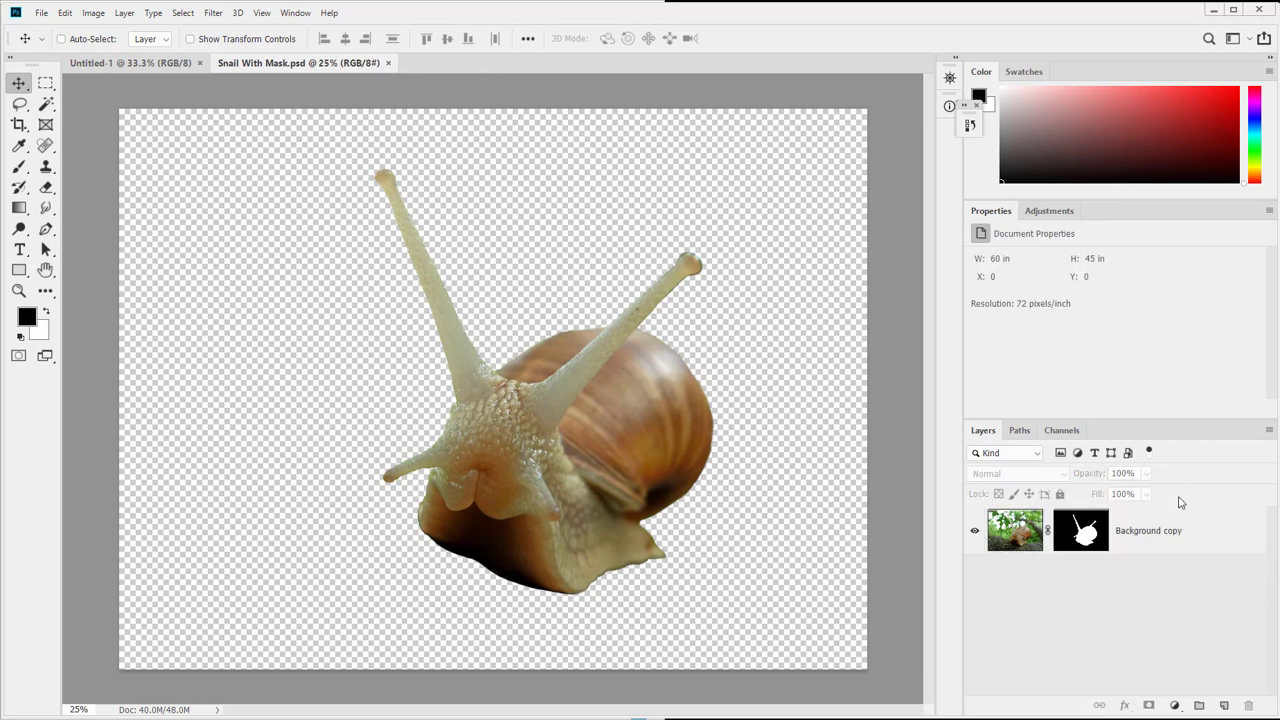
Step: Duplicate the Background copy layer into the Untitled-1 document as "Snail with Mask" and close the source snail file
{"action": "left_click", "coordinate": [1154, 548]}
{"action": "left_click", "coordinate": [128, 14]}
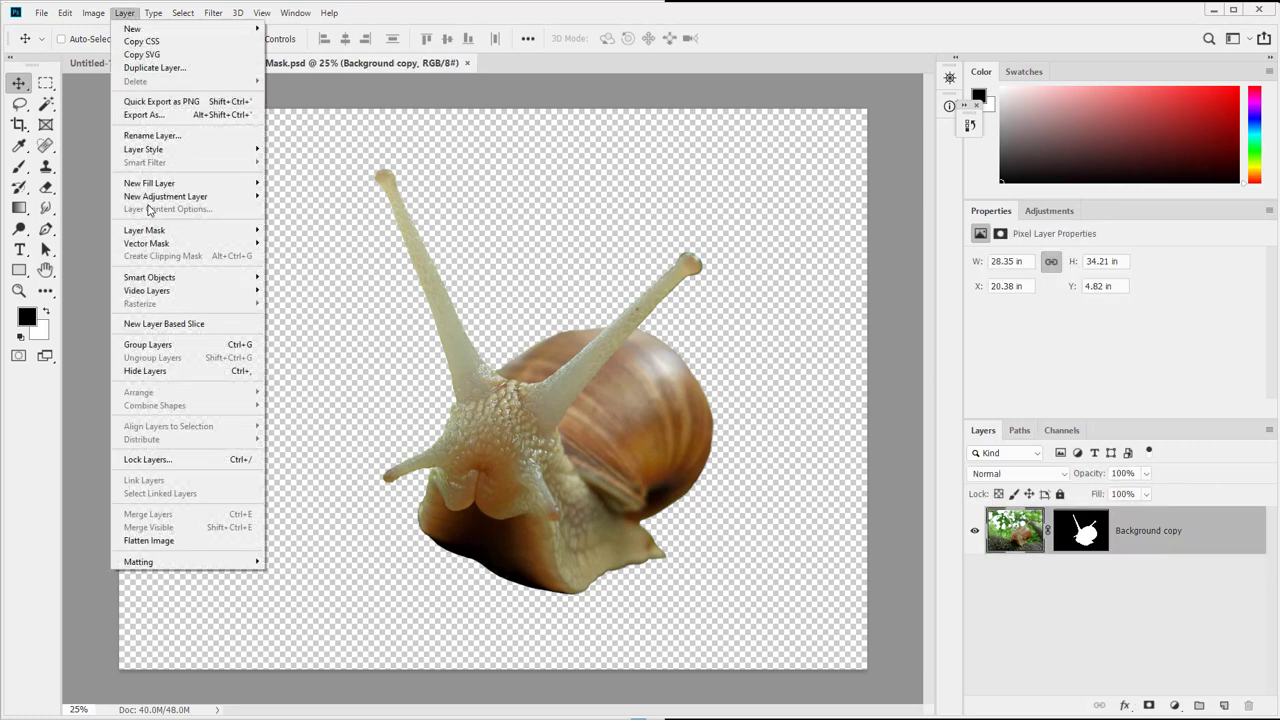
{"action": "left_click", "coordinate": [156, 70]}
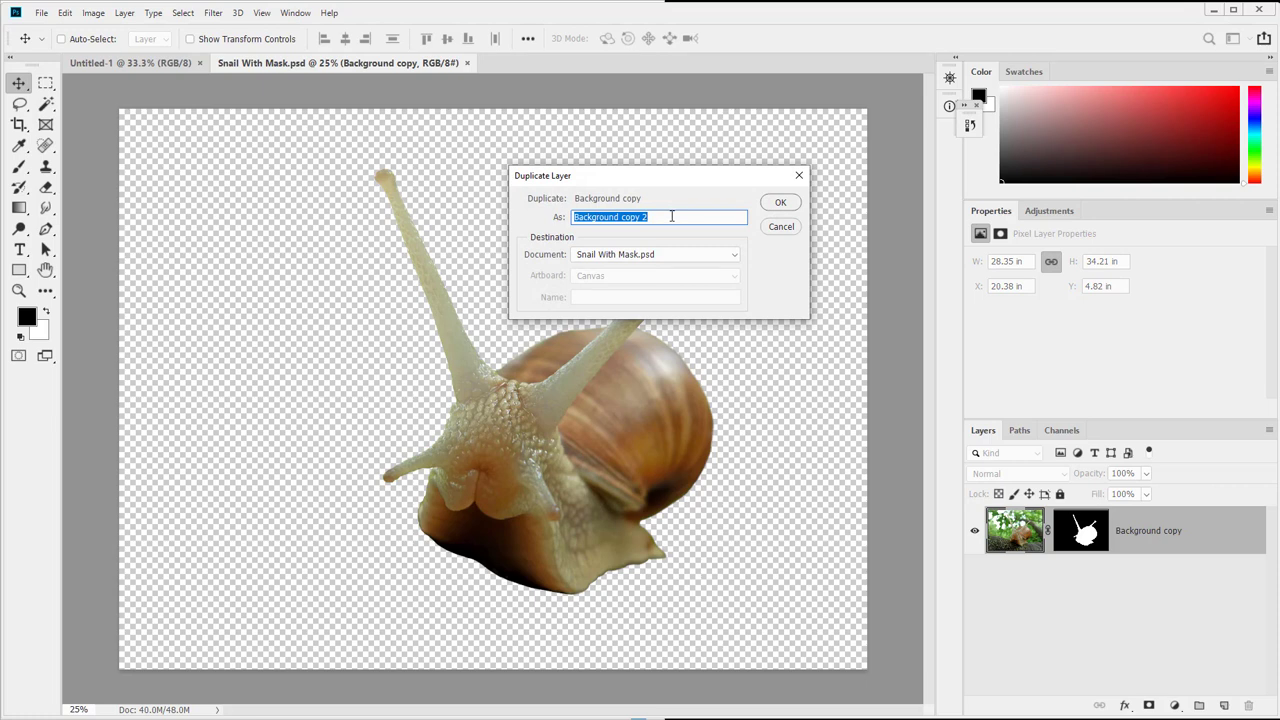
{"action": "type", "text": "Snail with Mask"}
{"action": "left_click", "coordinate": [630, 256]}
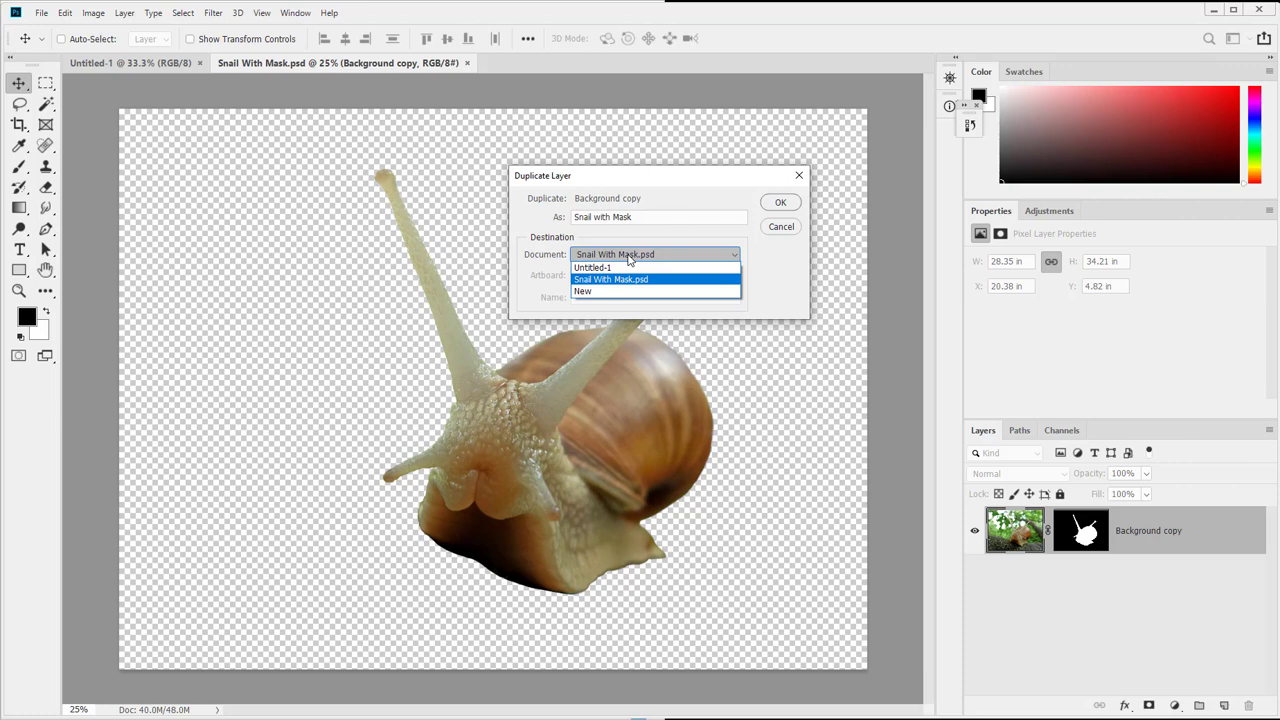
{"action": "left_click", "coordinate": [600, 267]}
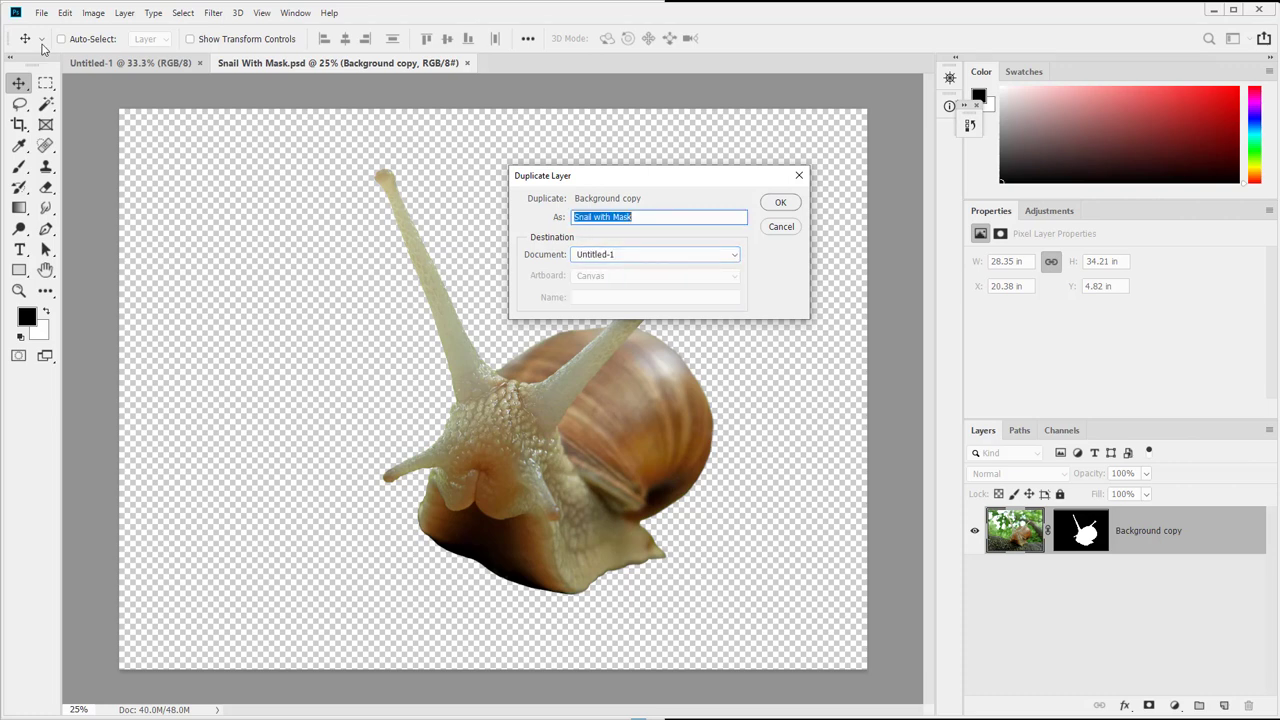
{"action": "left_click", "coordinate": [781, 204]}
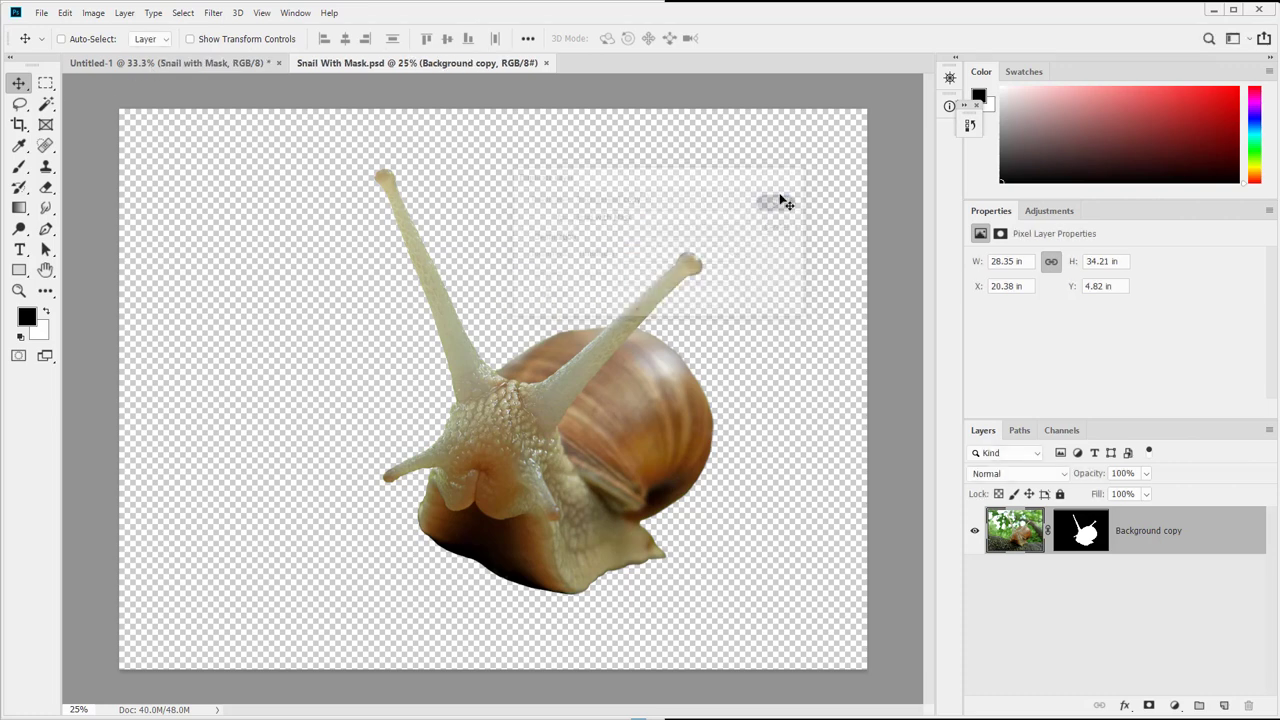
{"action": "left_click", "coordinate": [546, 63]}
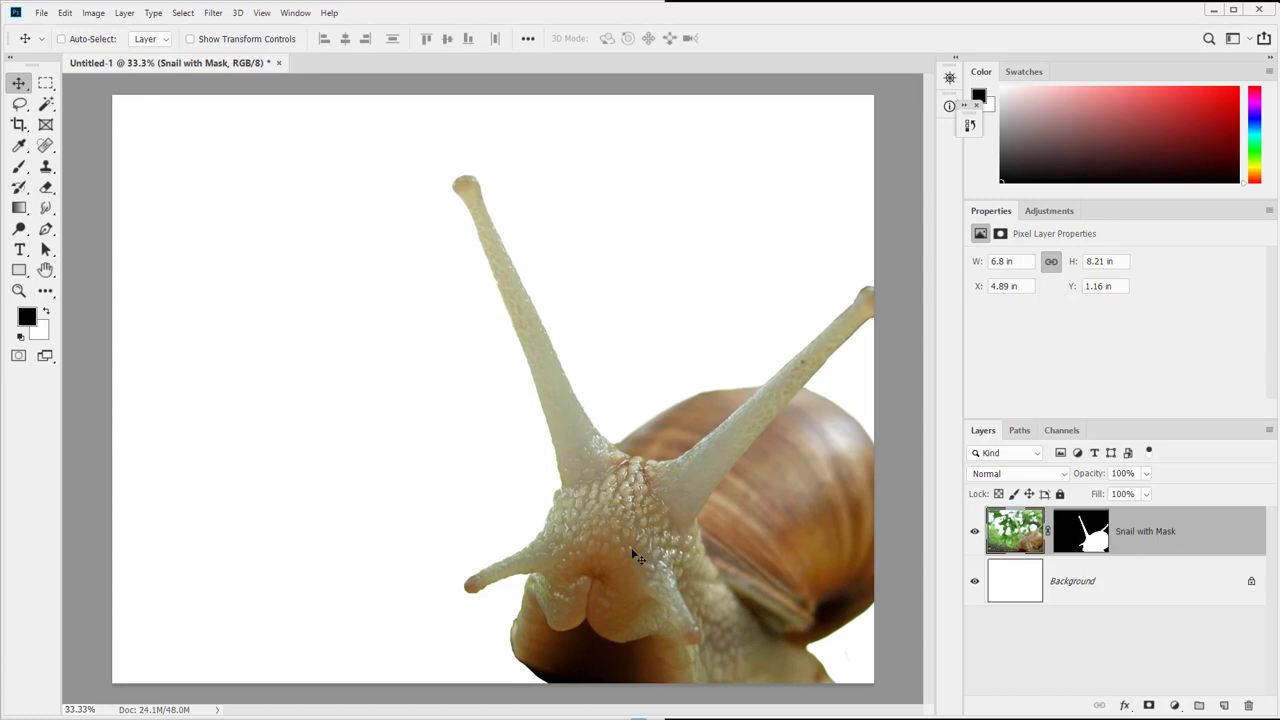
Step: Move the snail so it fits fully on the canvas and convert its layer to a Smart Object
{"action": "left_click_drag", "start_coordinate": [633, 552], "coordinate": [430, 463]}
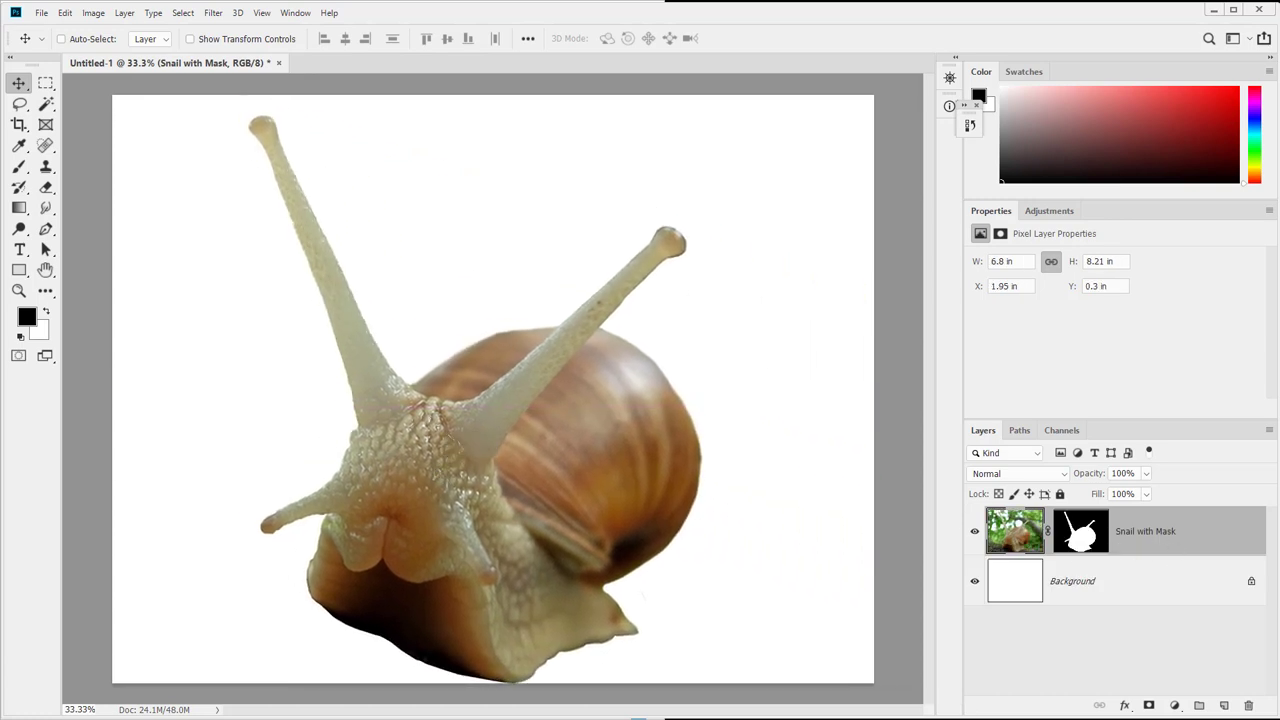
{"action": "left_click_drag", "start_coordinate": [444, 520], "coordinate": [466, 511]}
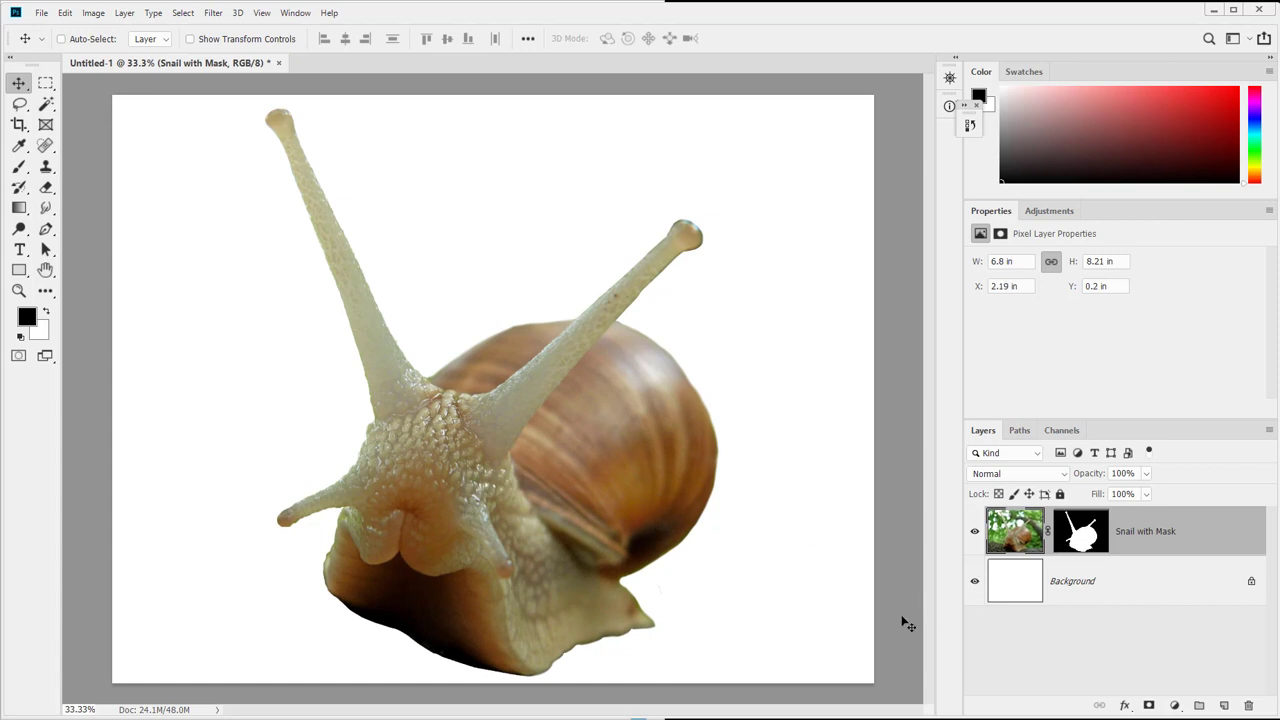
{"action": "right_click", "coordinate": [1235, 537]}
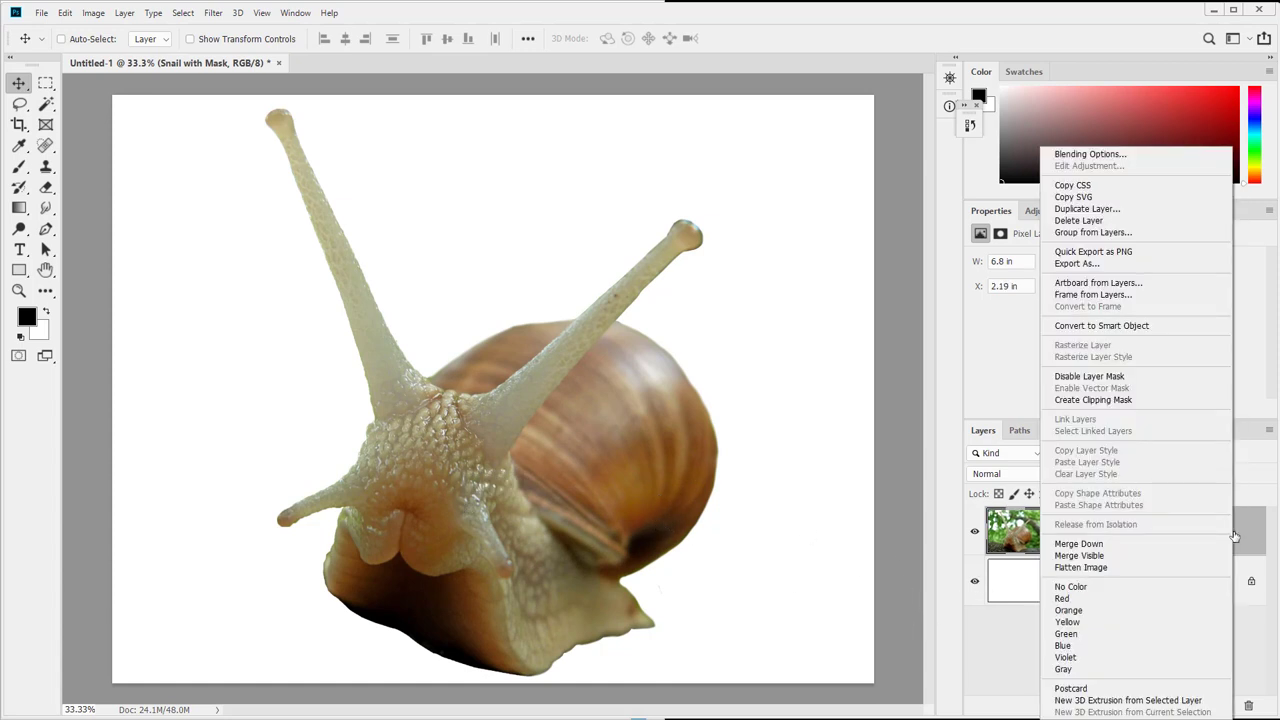
{"action": "left_click", "coordinate": [1148, 335]}
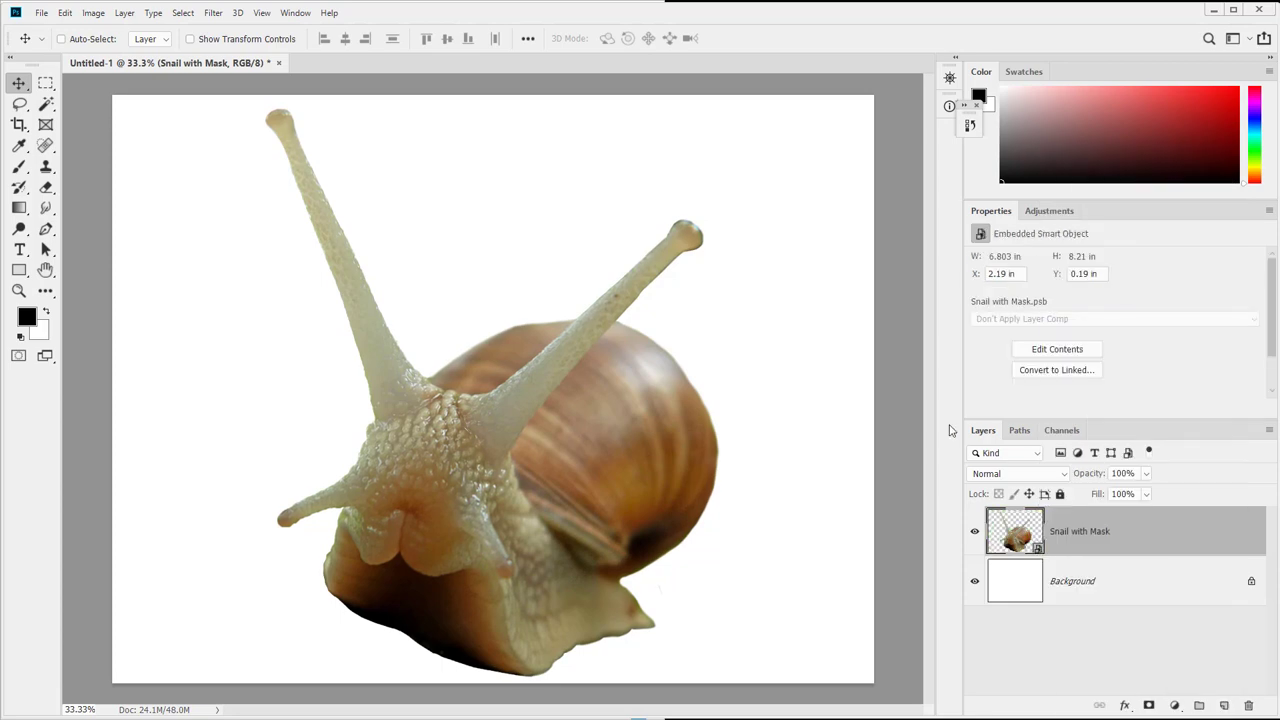
Step: Open the snail Smart Object's contents to examine its layer and mask, and return to the Untitled-1 document
{"action": "double_click", "coordinate": [1010, 533]}
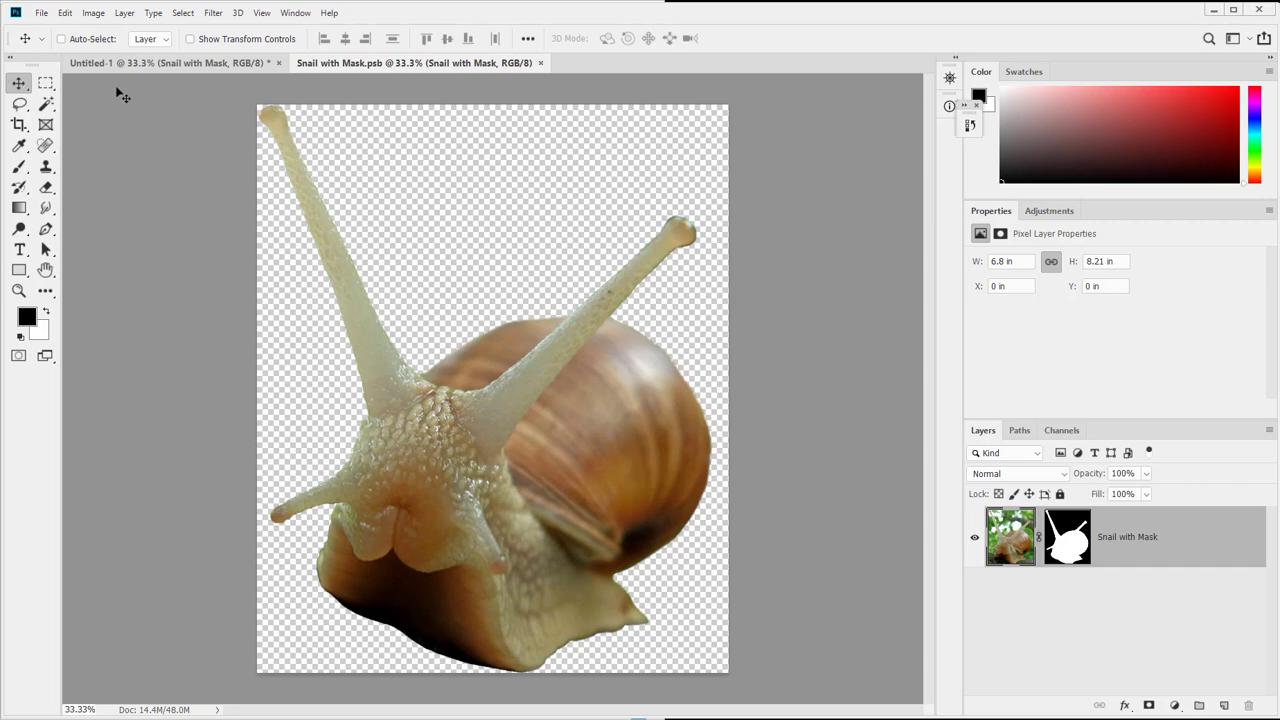
{"action": "left_click", "coordinate": [189, 64]}
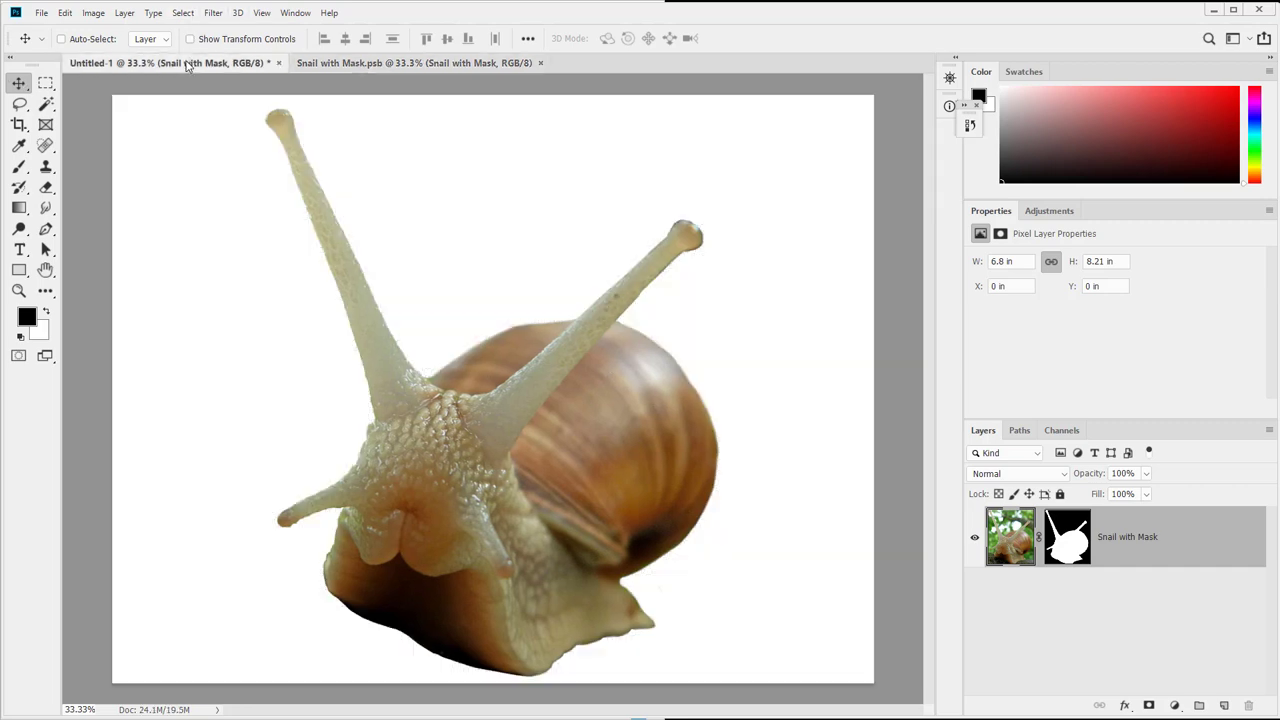
{"action": "left_click", "coordinate": [41, 13]}
{"action": "mouse_move", "coordinate": [65, 14]}
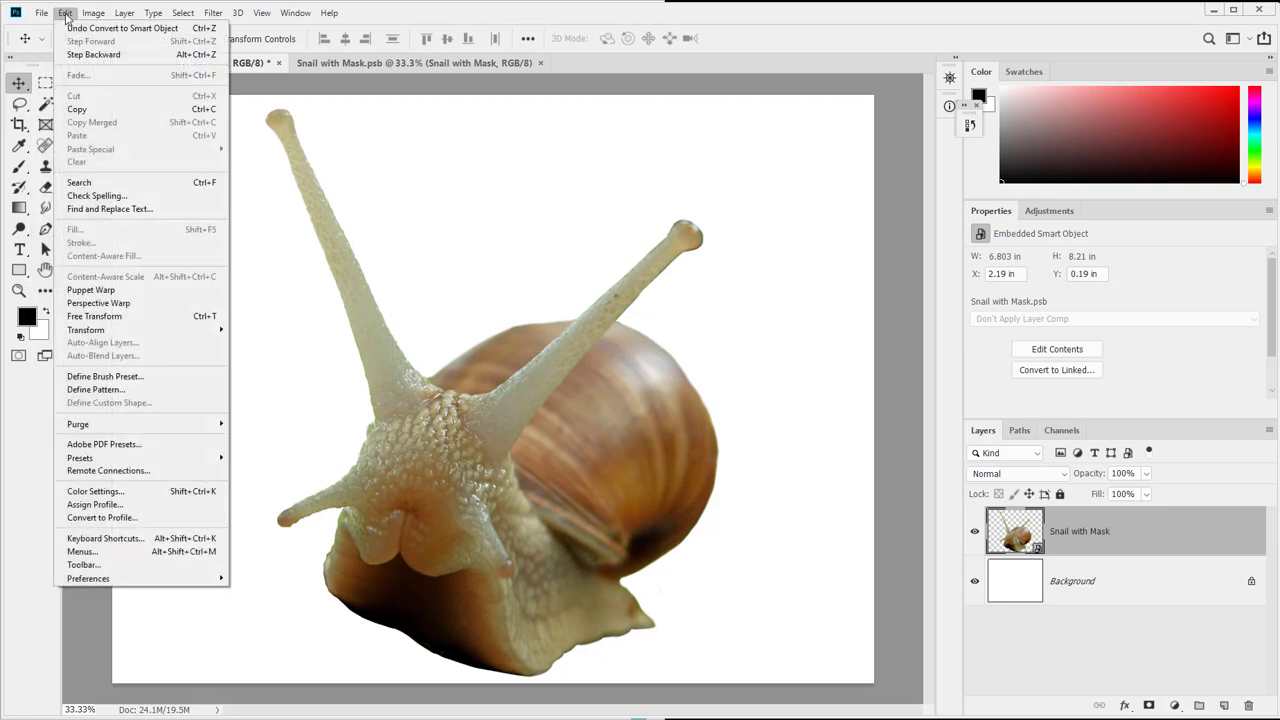
{"action": "mouse_move", "coordinate": [142, 582]}
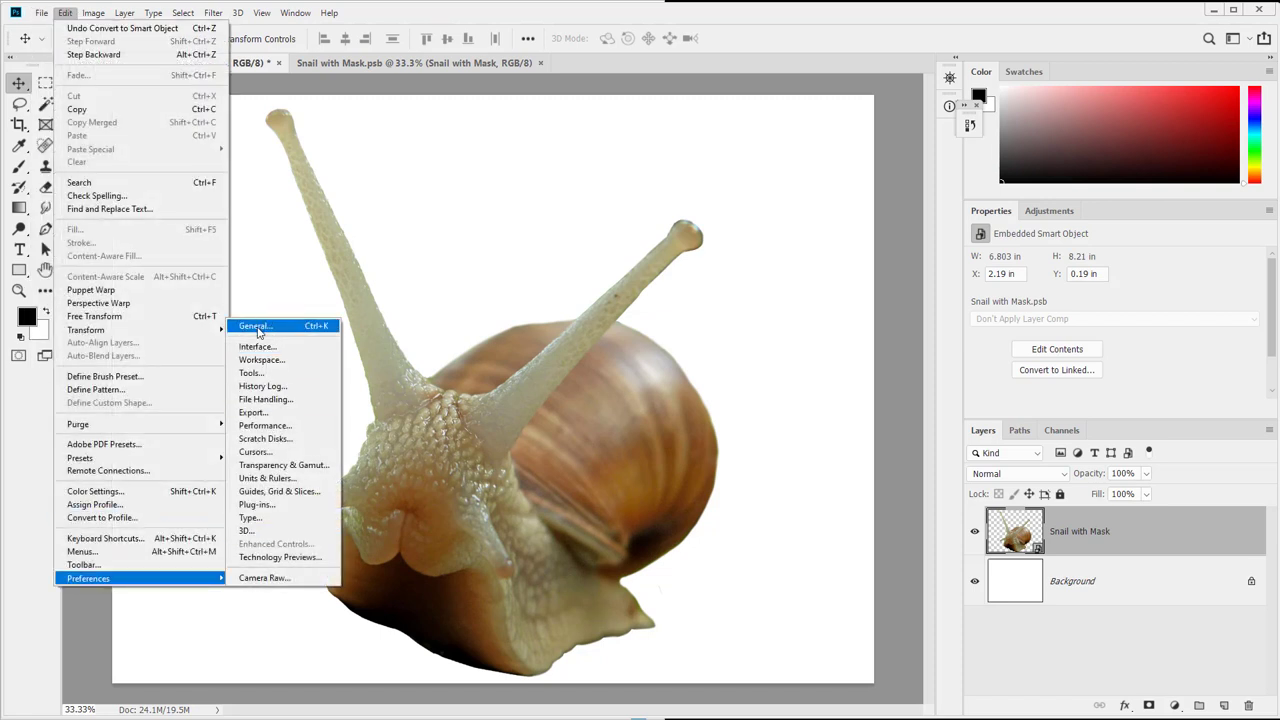
{"action": "key", "text": "Escape"}
{"action": "key", "text": "Escape"}
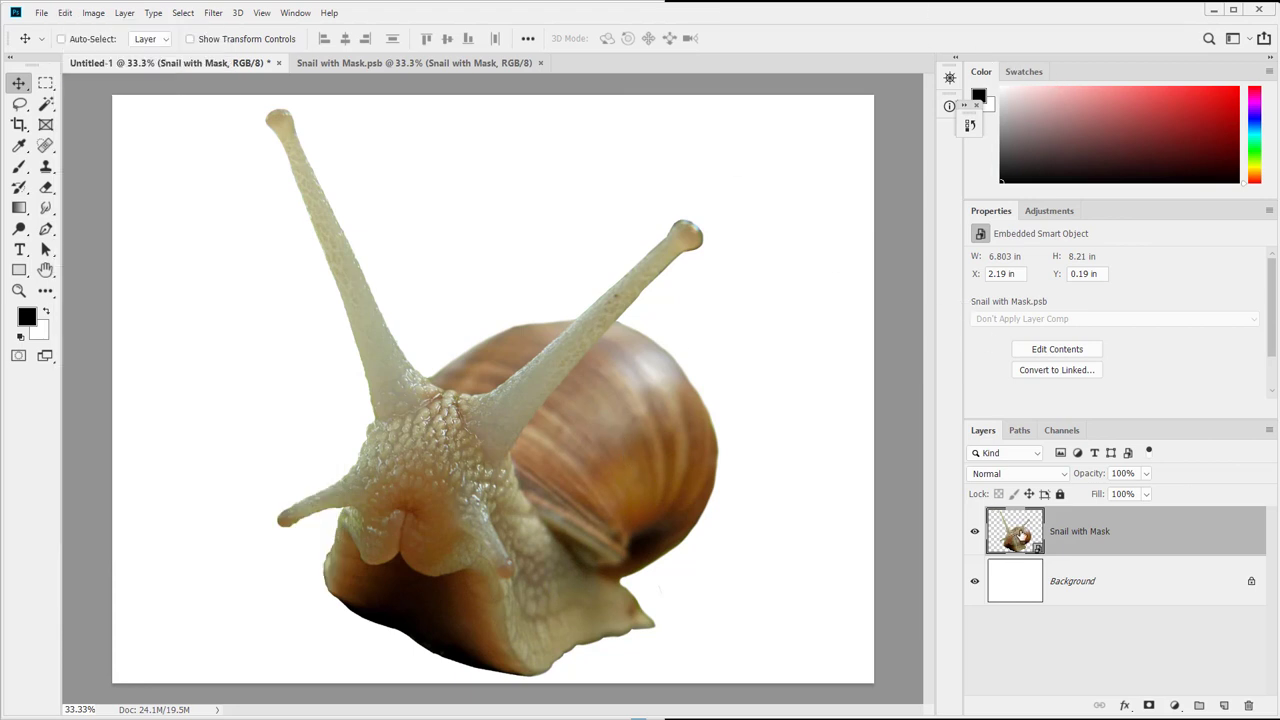
Step: Free Transform the snail Smart Object to about 44% and place it in the upper-left part of the canvas
{"action": "mouse_move", "coordinate": [1033, 535]}
{"action": "left_mouse_down"}
{"action": "mouse_move", "coordinate": [1030, 578]}
{"action": "mouse_move", "coordinate": [1026, 534]}
{"action": "left_mouse_up"}
{"action": "key", "text": "ctrl+t"}
{"action": "left_click_drag", "start_coordinate": [743, 110], "coordinate": [456, 425]}
{"action": "key", "text": "ctrl+z"}
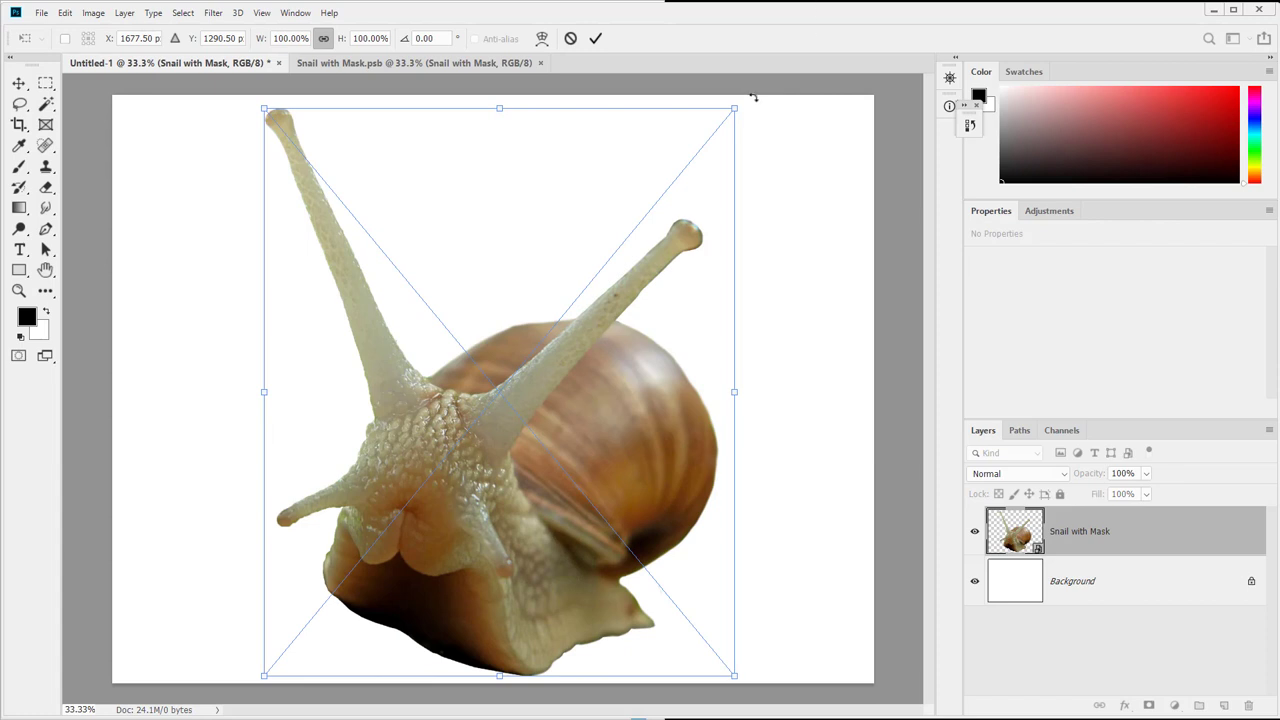
{"action": "left_click_drag", "start_coordinate": [732, 112], "coordinate": [537, 469]}
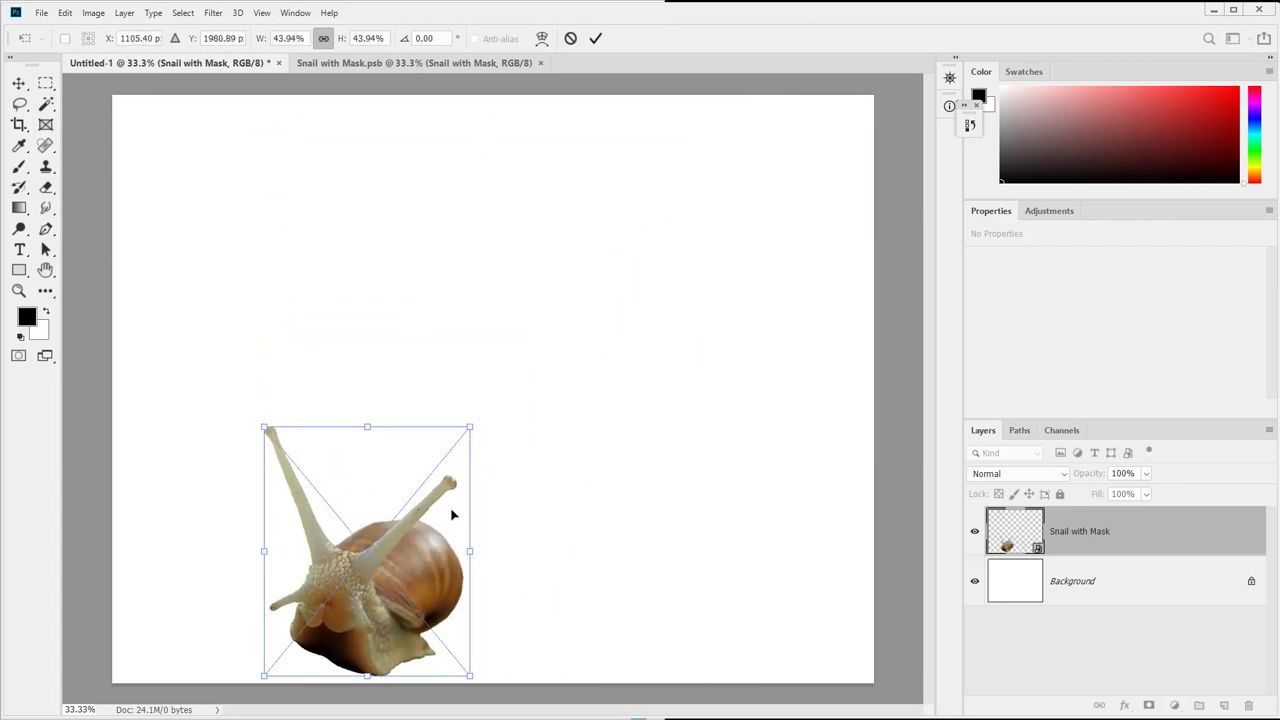
{"action": "left_click_drag", "start_coordinate": [453, 515], "coordinate": [351, 250]}
{"action": "key", "text": "Return"}
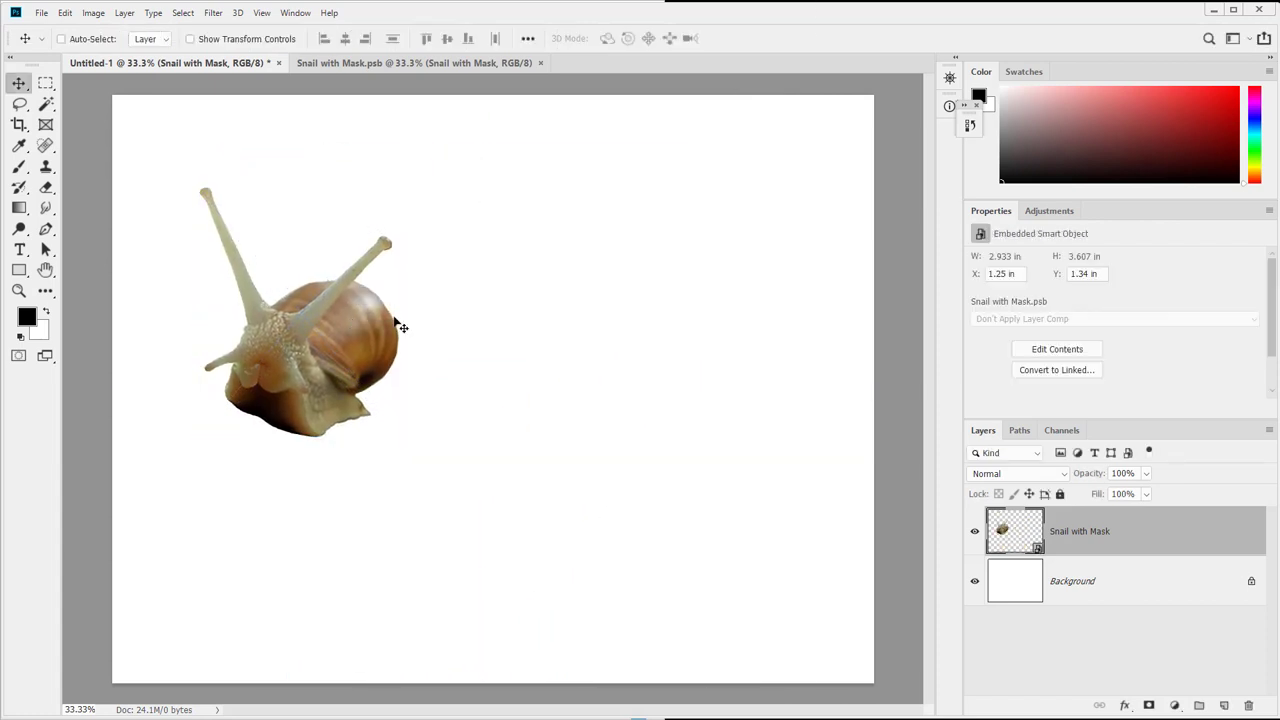
Step: Duplicate the snail Smart Object layer and rename the copy "Snail Instance 2"
{"action": "left_click_drag", "start_coordinate": [1122, 531], "coordinate": [1223, 703]}
{"action": "double_click", "coordinate": [1097, 533]}
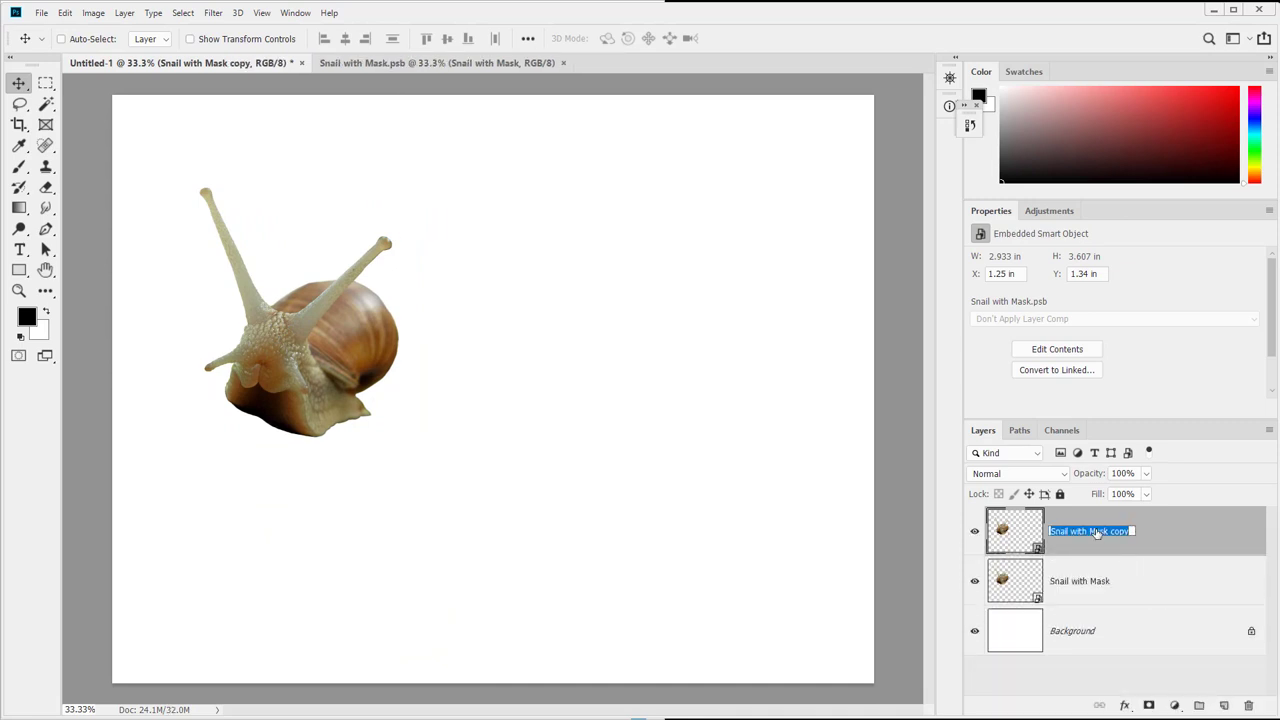
{"action": "left_click", "coordinate": [1092, 531]}
{"action": "left_click_drag", "start_coordinate": [1072, 531], "coordinate": [1251, 535]}
{"action": "key", "text": "BackSpace"}
{"action": "key", "text": "Return"}
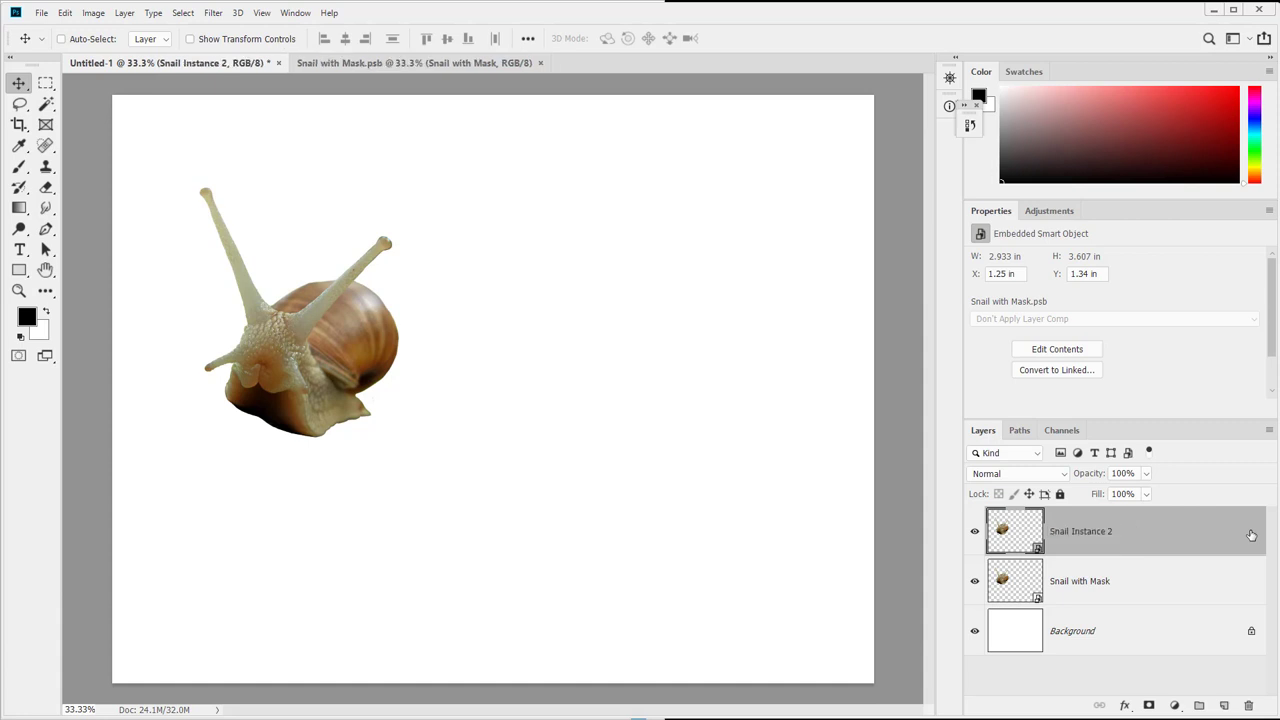
Step: Place the two snails side by side on the canvas, the copy on the right, and close the Smart Object's contents document
{"action": "left_click_drag", "start_coordinate": [282, 338], "coordinate": [564, 344]}
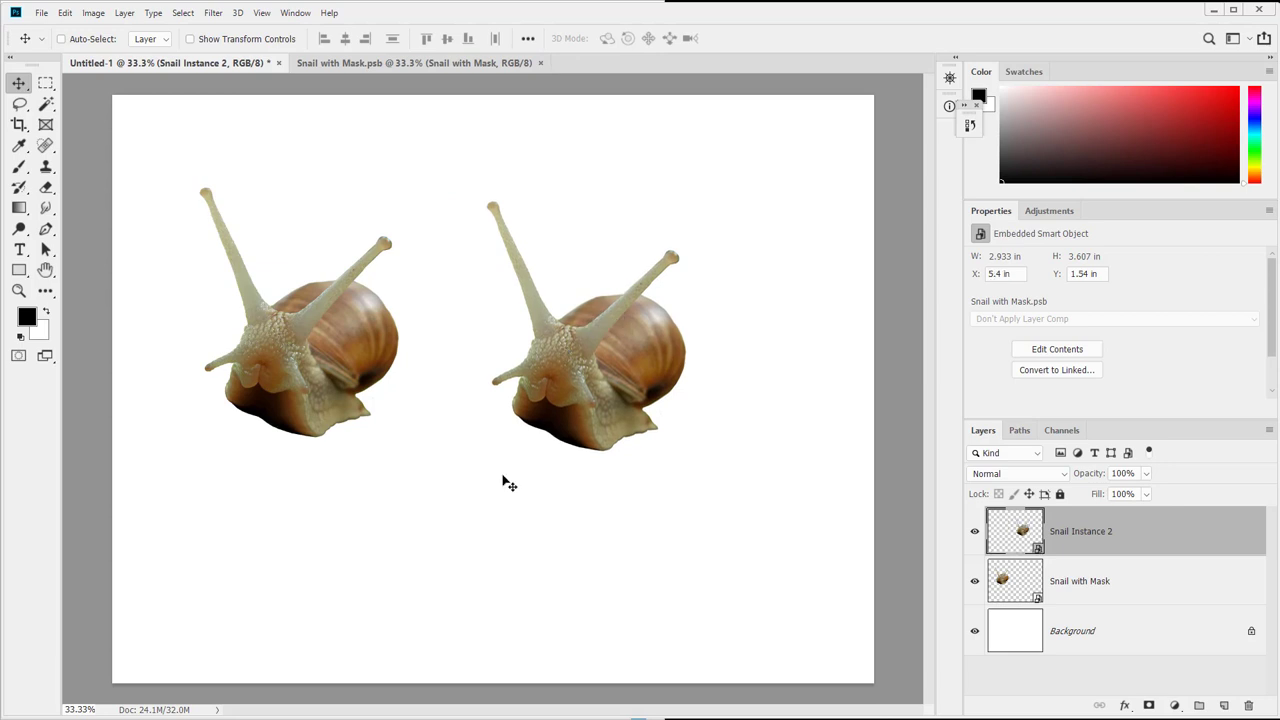
{"action": "left_click_drag", "start_coordinate": [267, 328], "coordinate": [274, 367]}
{"action": "left_click_drag", "start_coordinate": [280, 376], "coordinate": [287, 394], "text": "ctrl"}
{"action": "key", "text": "ctrl+z"}
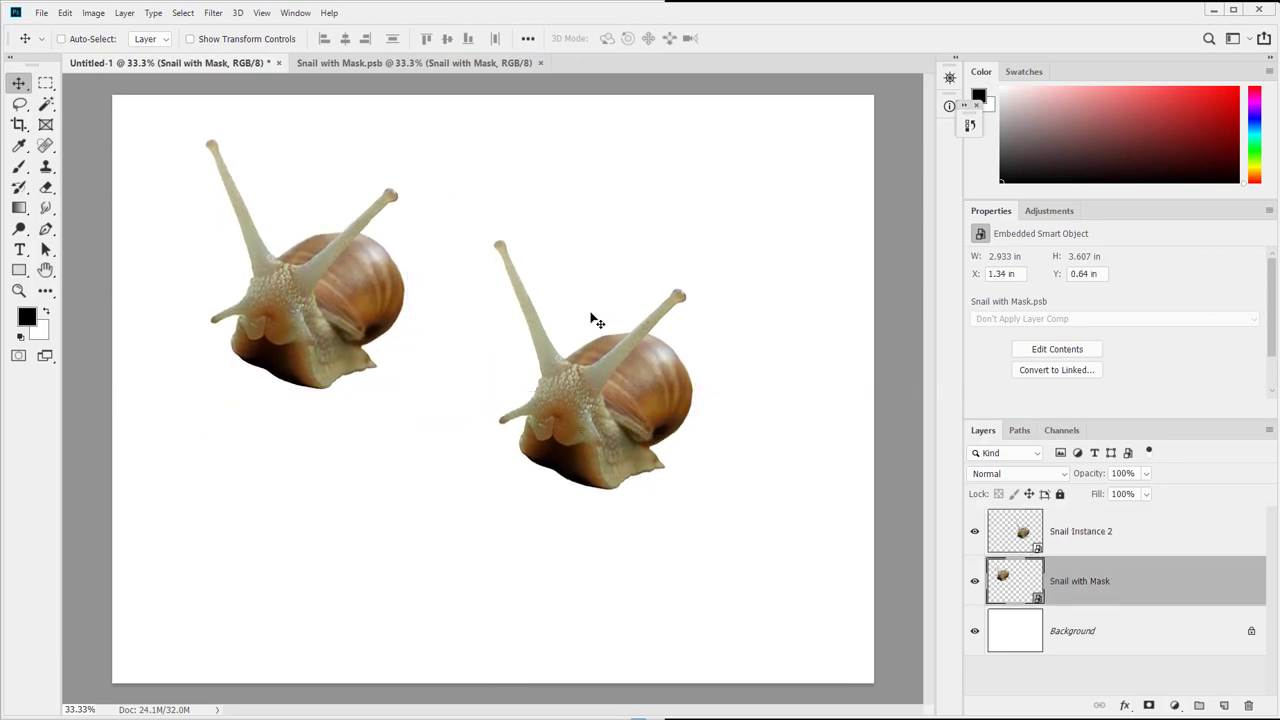
{"action": "left_click", "coordinate": [541, 63]}
{"action": "left_click_drag", "start_coordinate": [297, 279], "coordinate": [297, 366]}
Step: Rename the original Snail with Mask layer "Snail Instance 1"
{"action": "double_click", "coordinate": [1086, 581]}
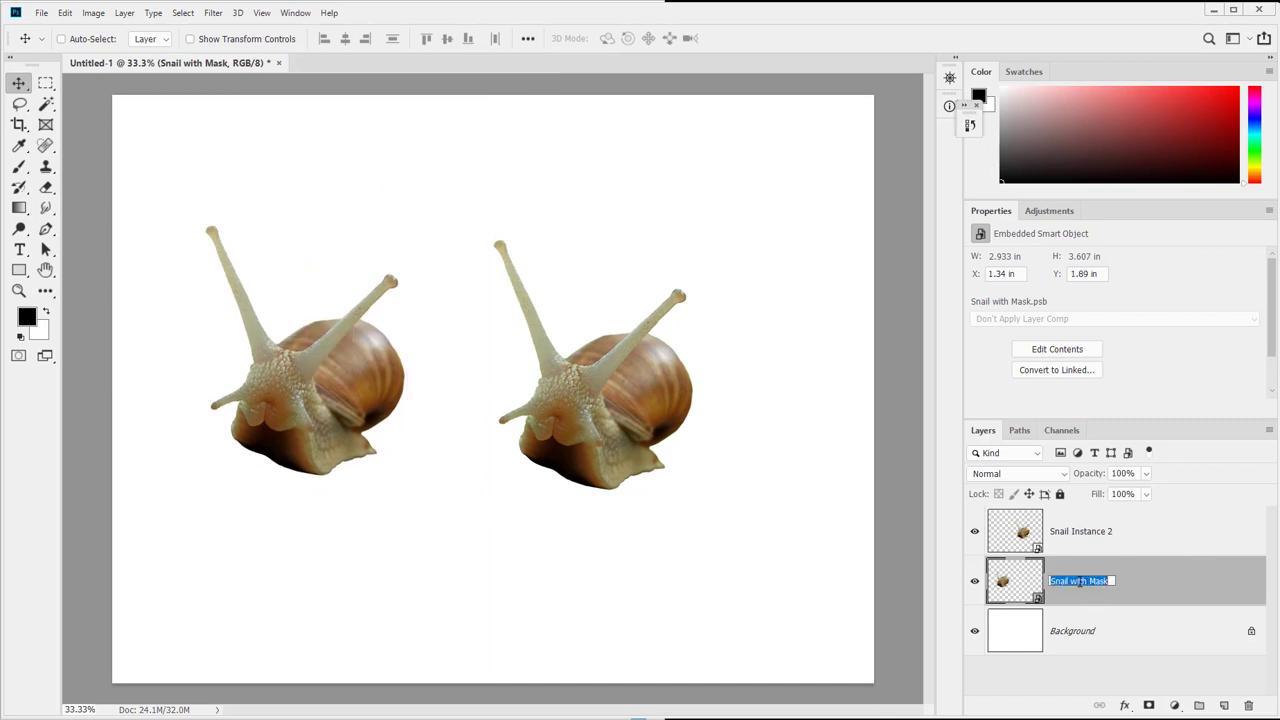
{"action": "left_click_drag", "start_coordinate": [1071, 581], "coordinate": [1110, 581]}
{"action": "type", "text": "Instance 1"}
{"action": "key", "text": "Return"}
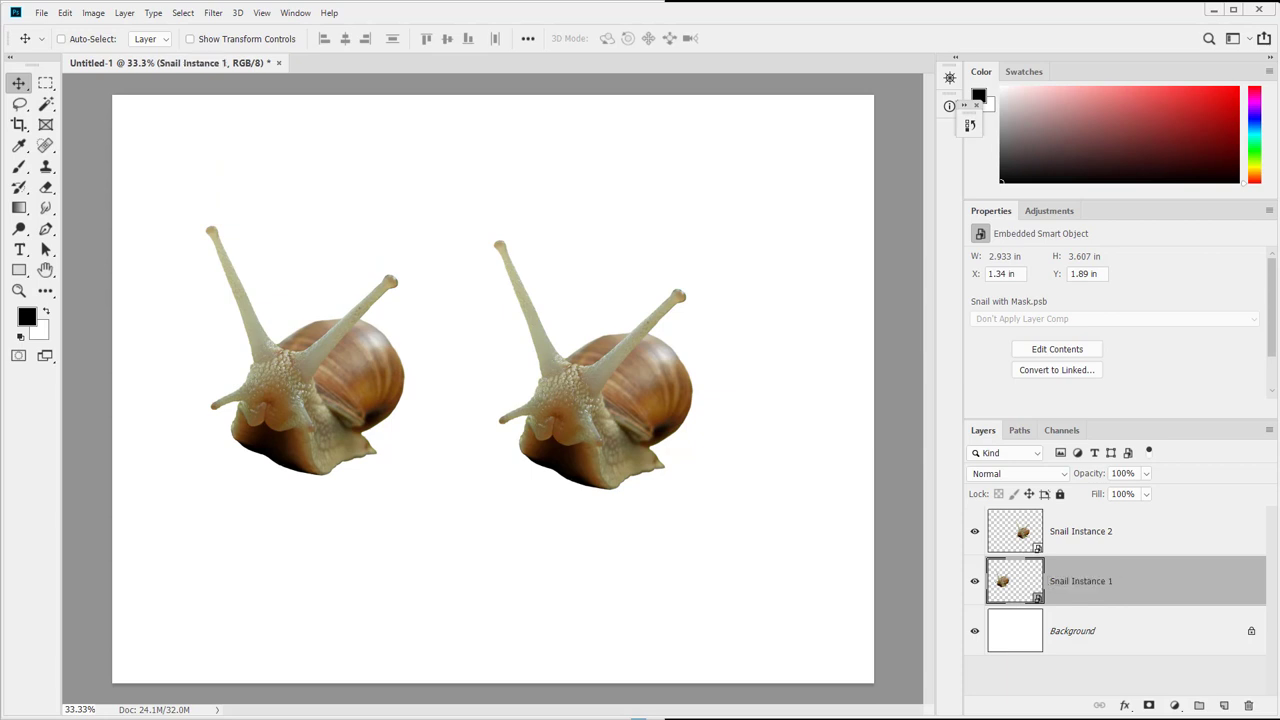
Step: Add a Levels adjustment with input levels 15, 0.67 and 236 inside Snail Instance 1's contents, and save and close them
{"action": "double_click", "coordinate": [1015, 587]}
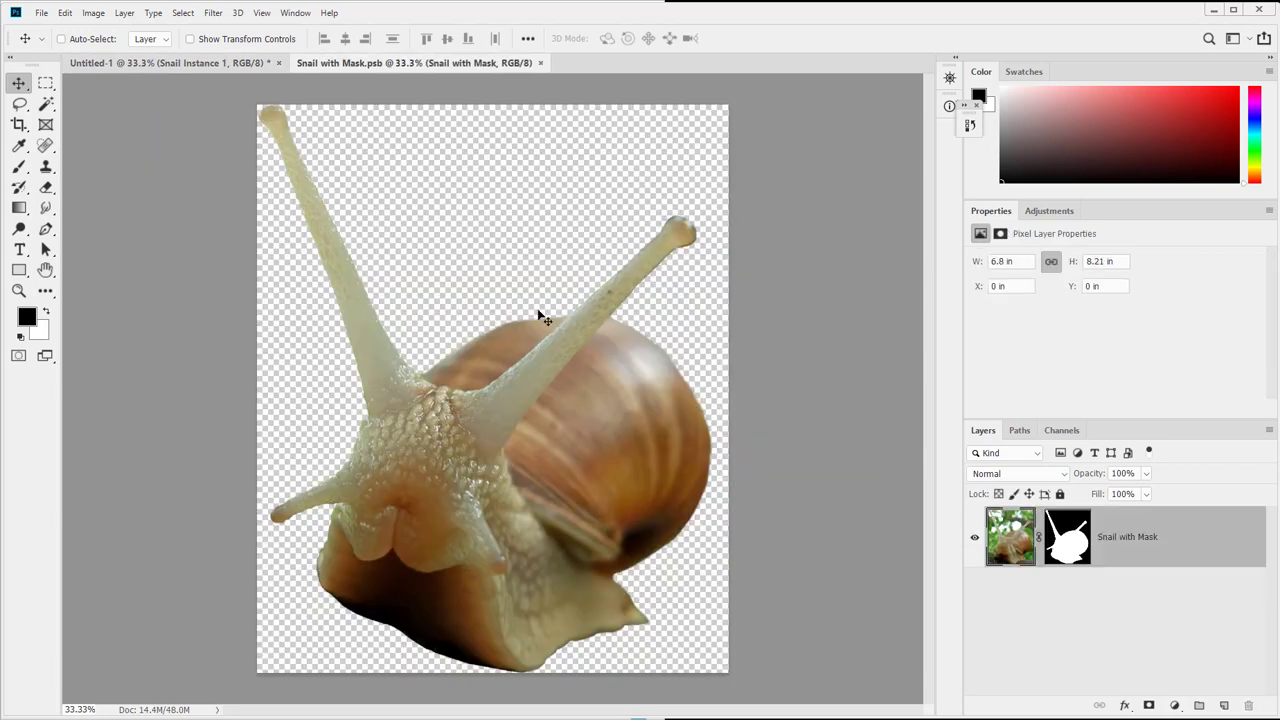
{"action": "left_click", "coordinate": [1177, 706]}
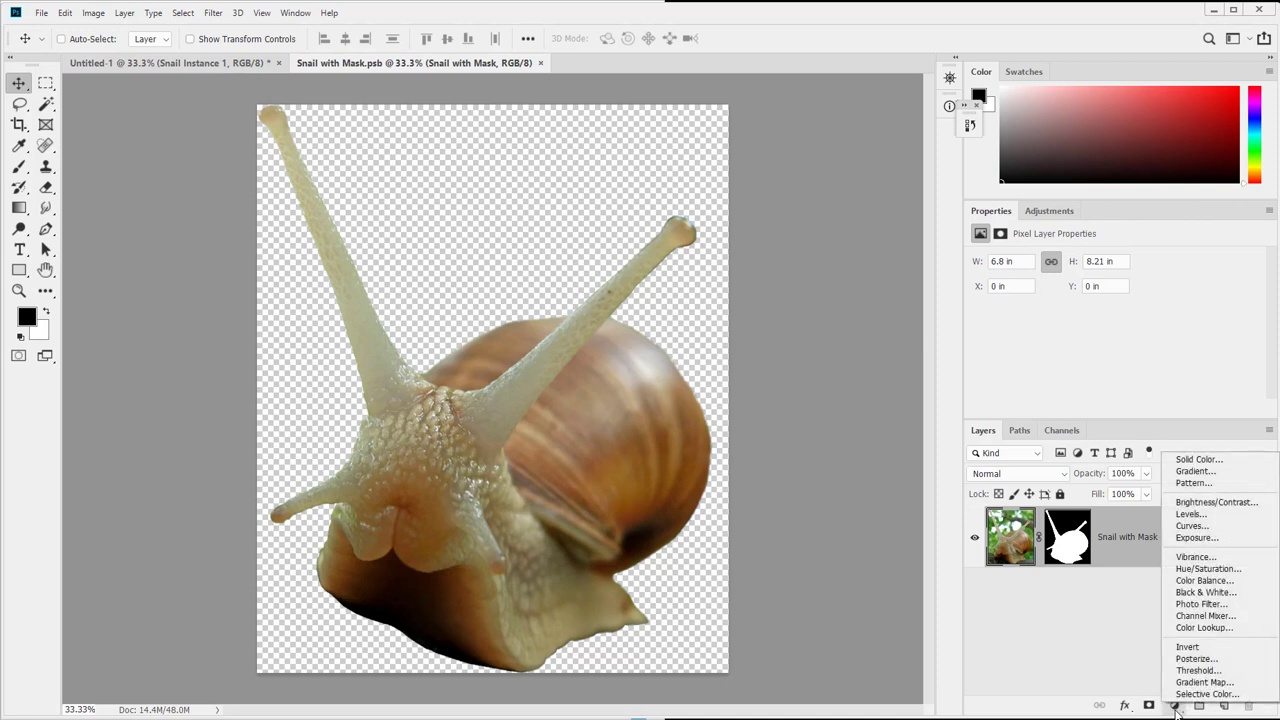
{"action": "left_click", "coordinate": [1222, 514]}
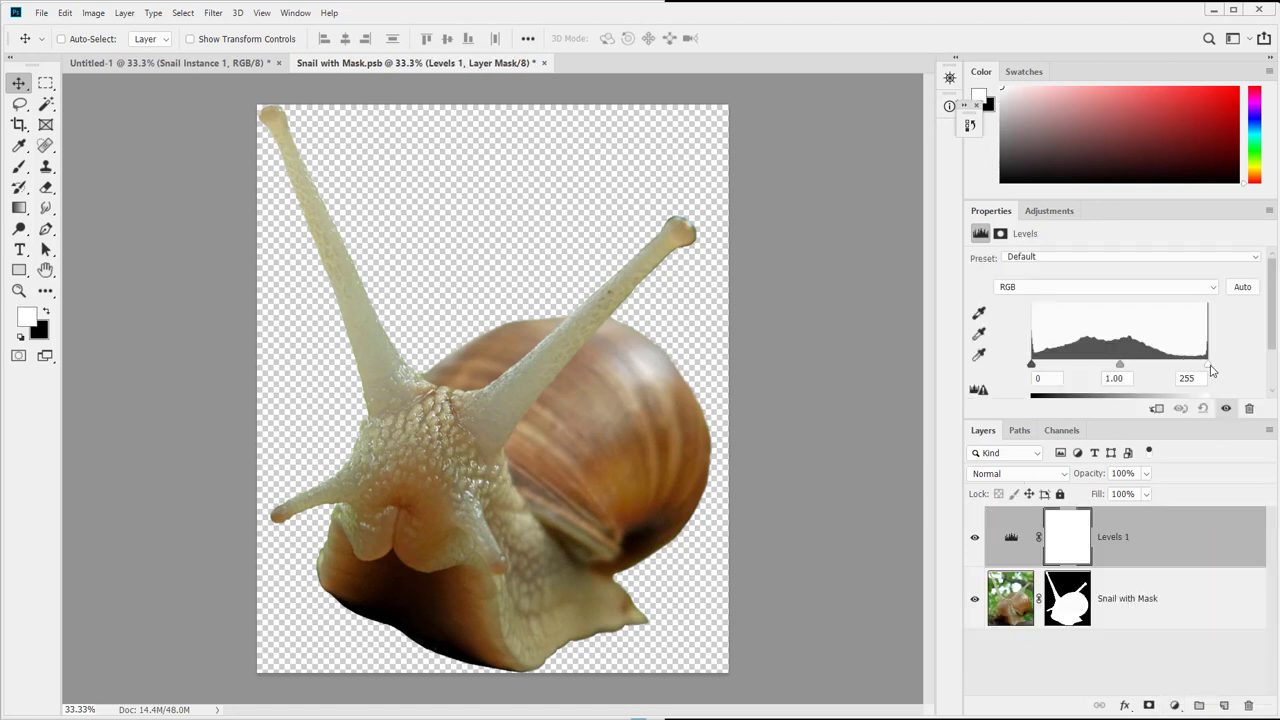
{"action": "left_click_drag", "start_coordinate": [1210, 368], "coordinate": [1134, 371]}
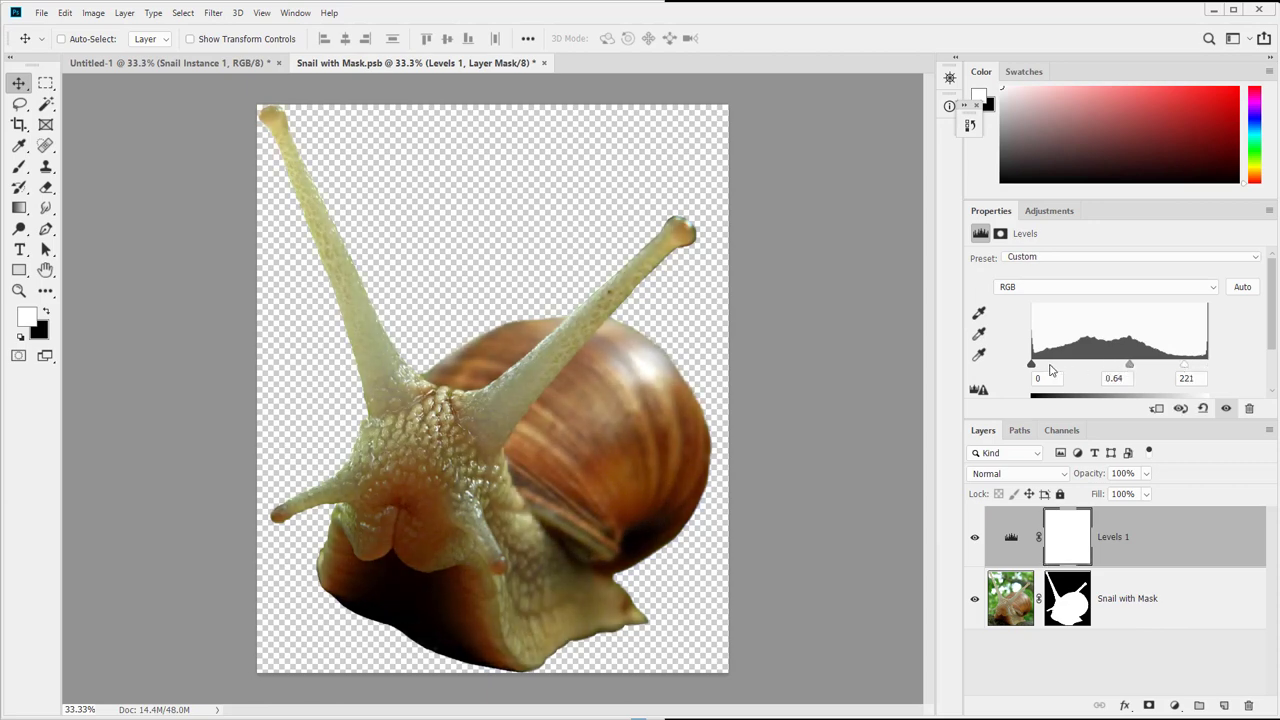
{"action": "left_click_drag", "start_coordinate": [1033, 368], "coordinate": [1041, 370]}
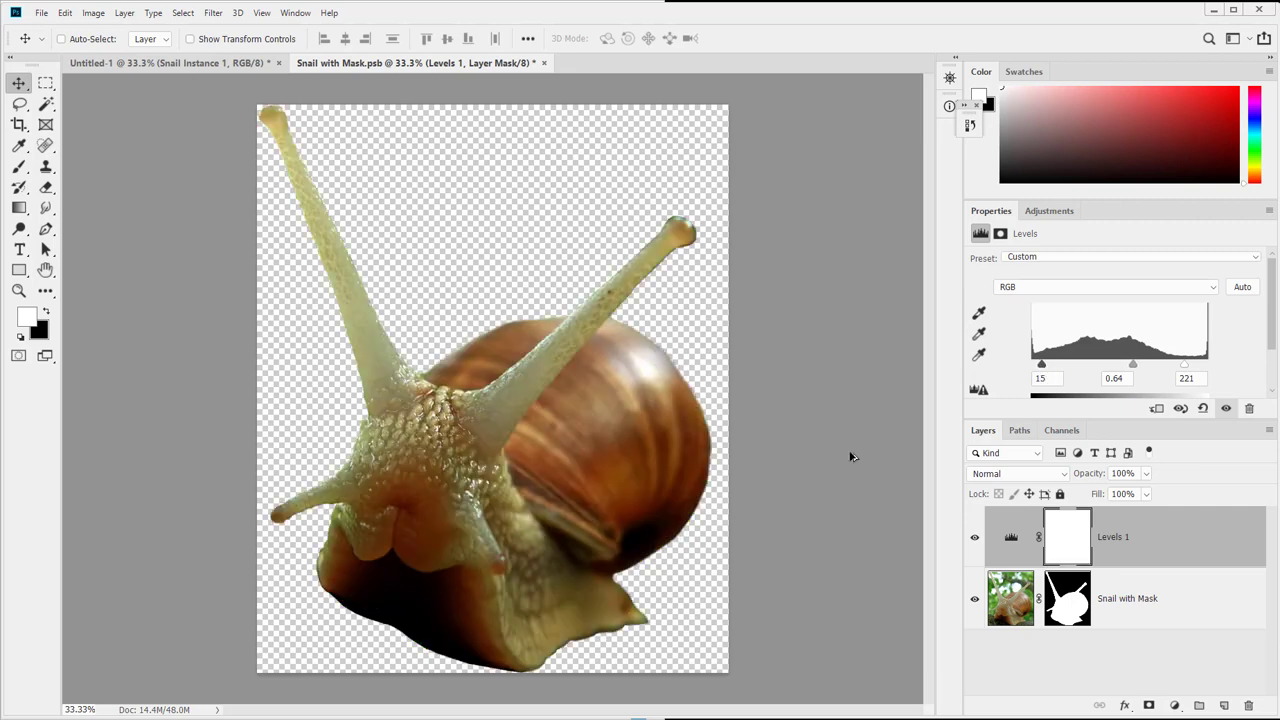
{"action": "left_click_drag", "start_coordinate": [1186, 366], "coordinate": [1140, 370]}
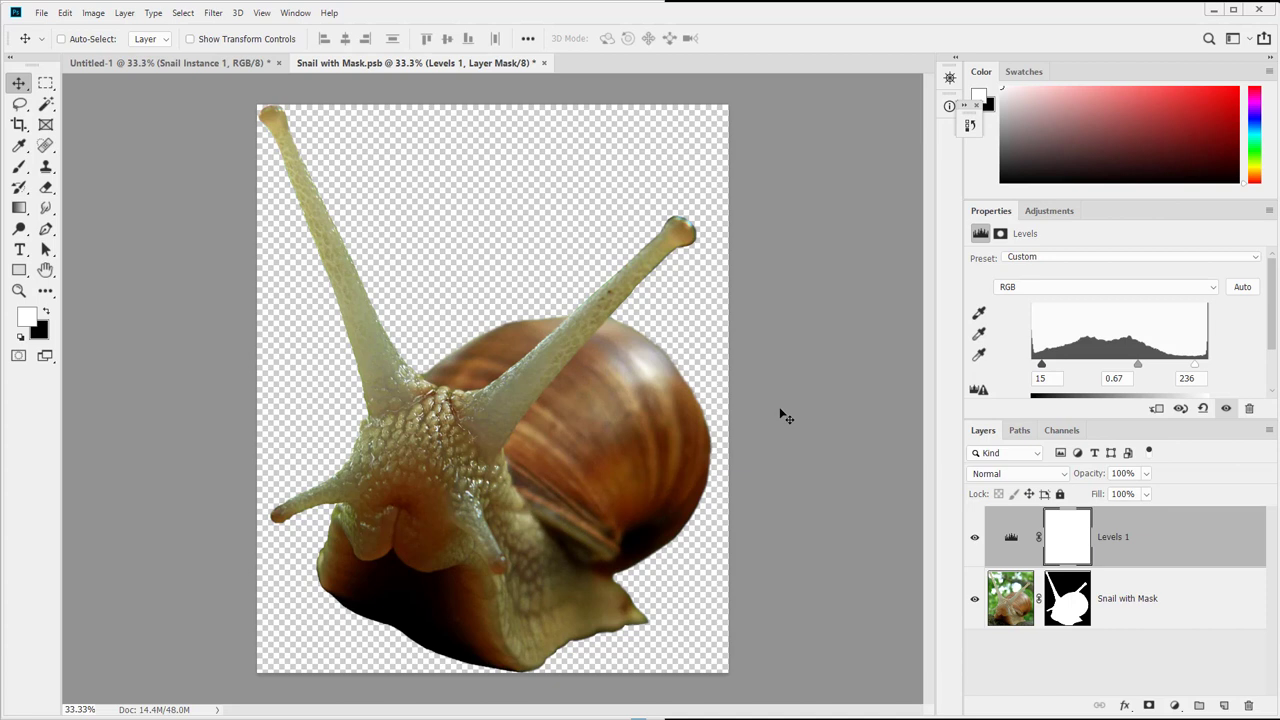
{"action": "key", "text": "ctrl+s"}
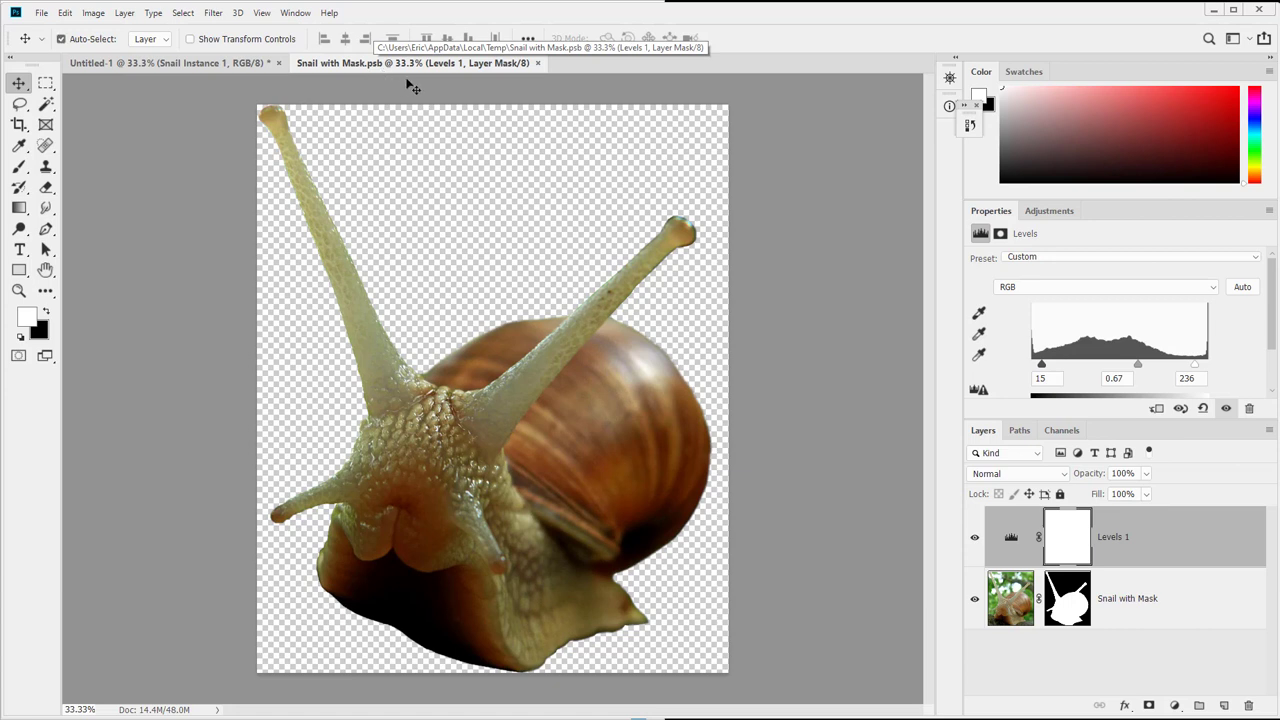
{"action": "key", "text": "ctrl+w"}
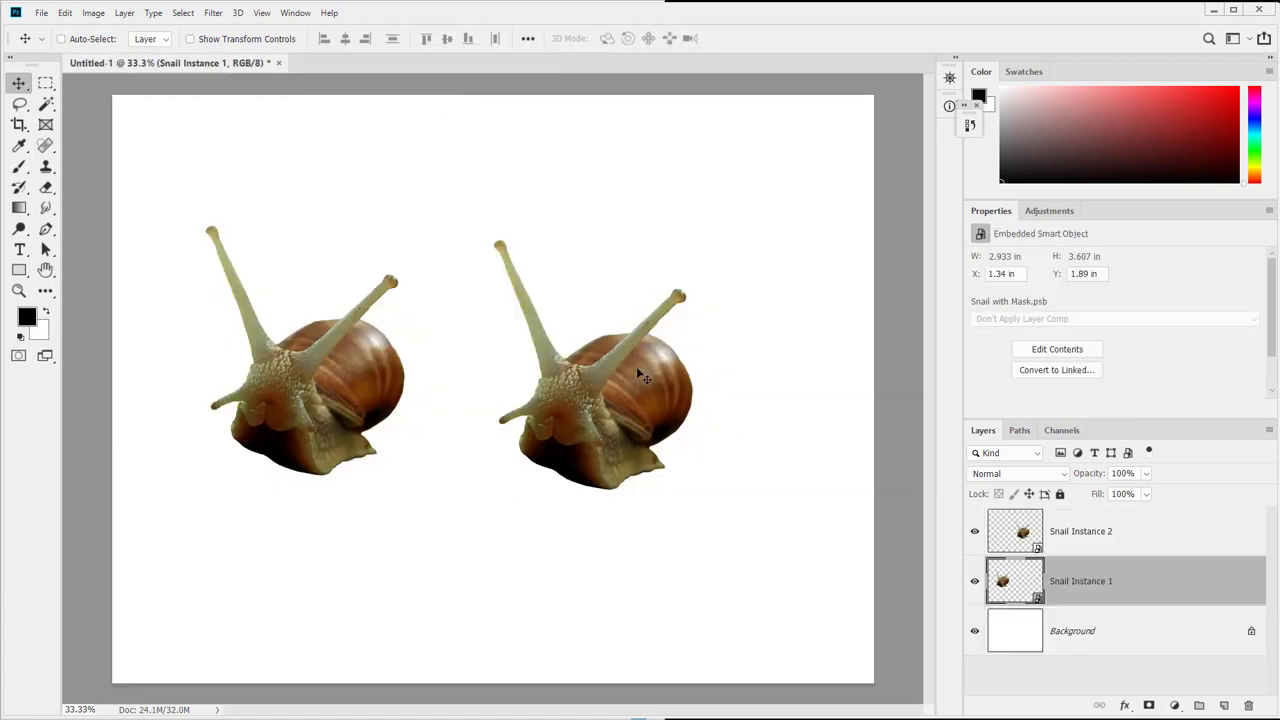
Step: Move Snail Instance 2 slightly up and to the right, and rotate it roughly upside down with Free Transform
{"action": "left_click_drag", "start_coordinate": [617, 393], "coordinate": [638, 372]}
{"action": "key", "text": "ctrl+t"}
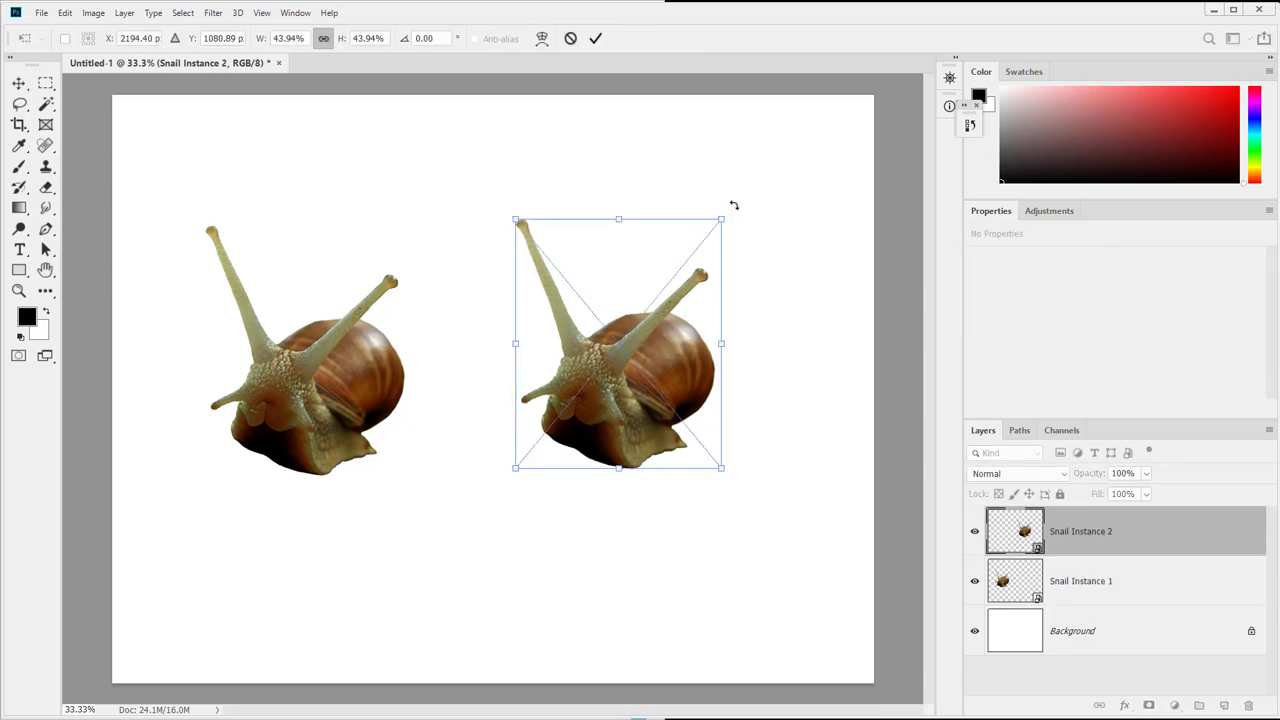
{"action": "left_click_drag", "start_coordinate": [734, 205], "coordinate": [376, 444]}
{"action": "key", "text": "Return"}
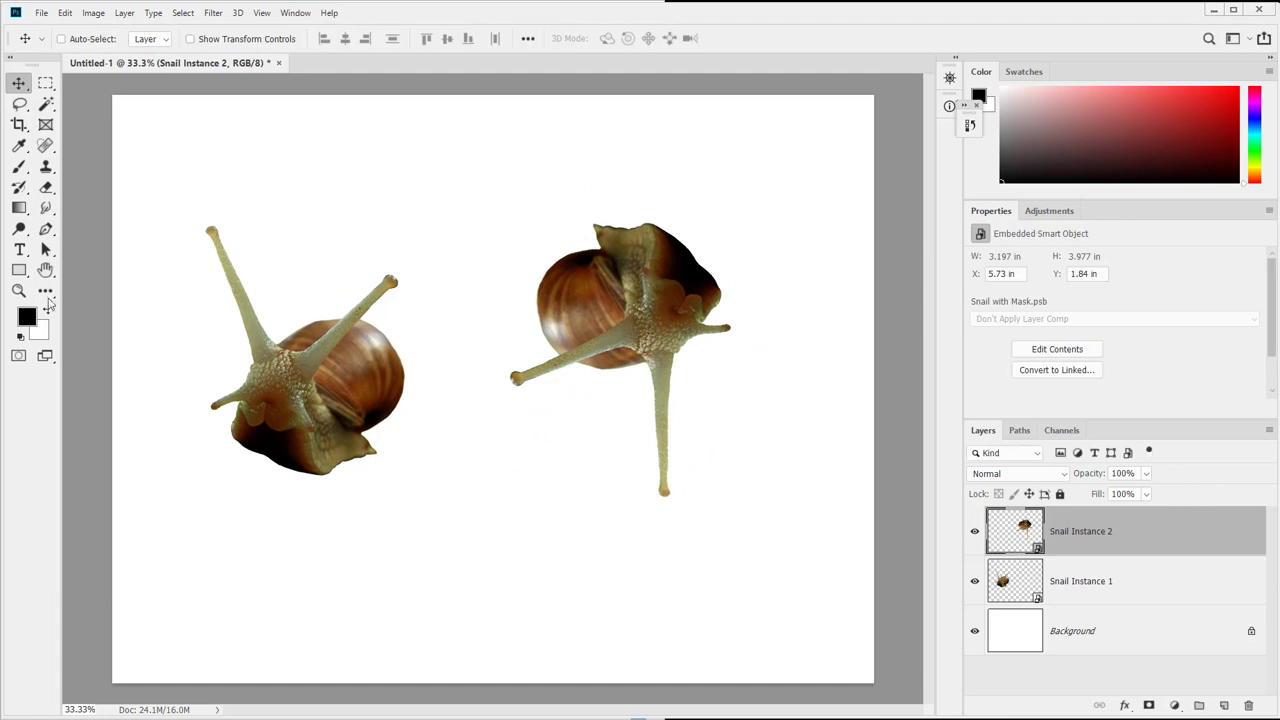
Step: Scale Snail Instance 1 down proportionally to about 25% with Free Transform
{"action": "left_click", "coordinate": [344, 398]}
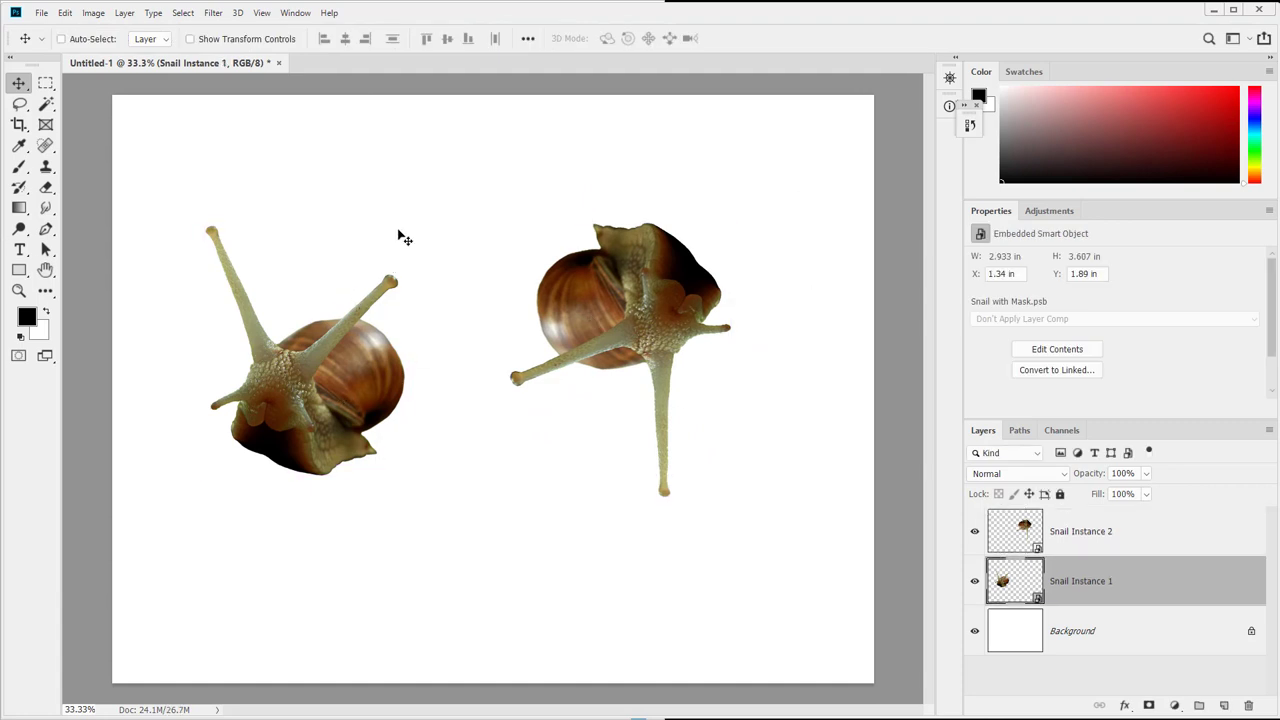
{"action": "key", "text": "ctrl+t"}
{"action": "left_click_drag", "start_coordinate": [408, 224], "coordinate": [387, 352]}
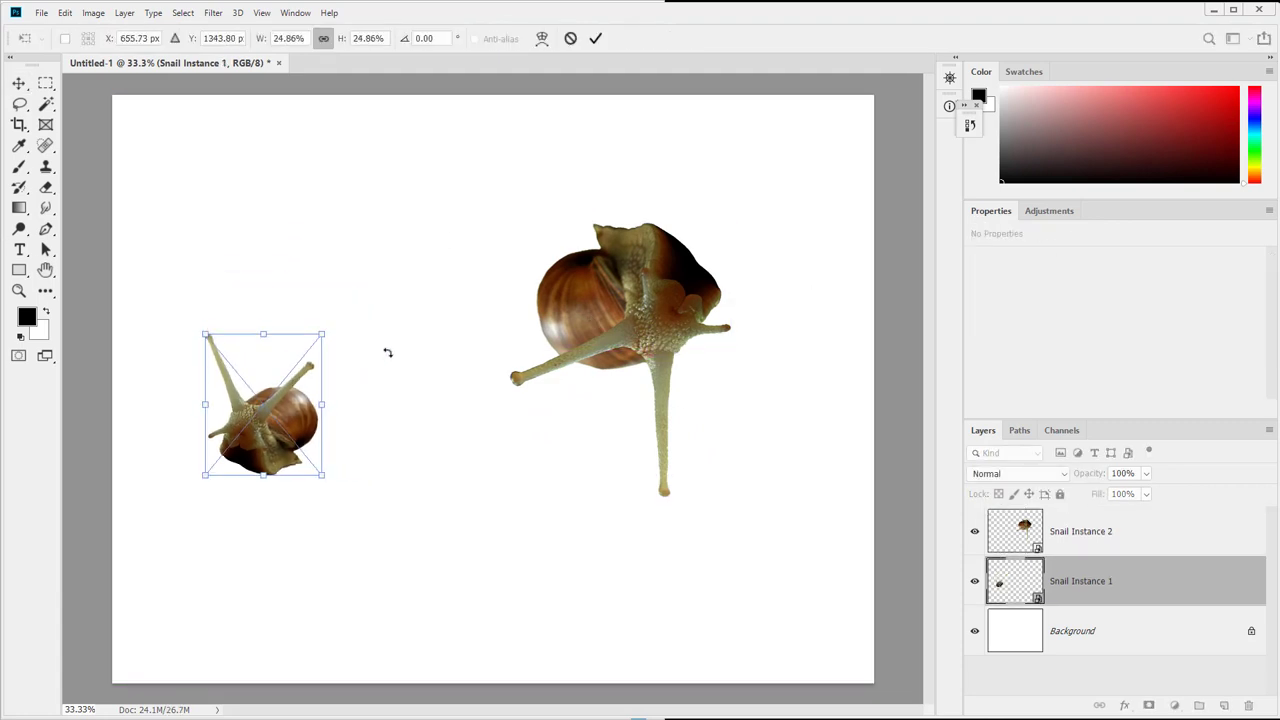
{"action": "key", "text": "Return"}
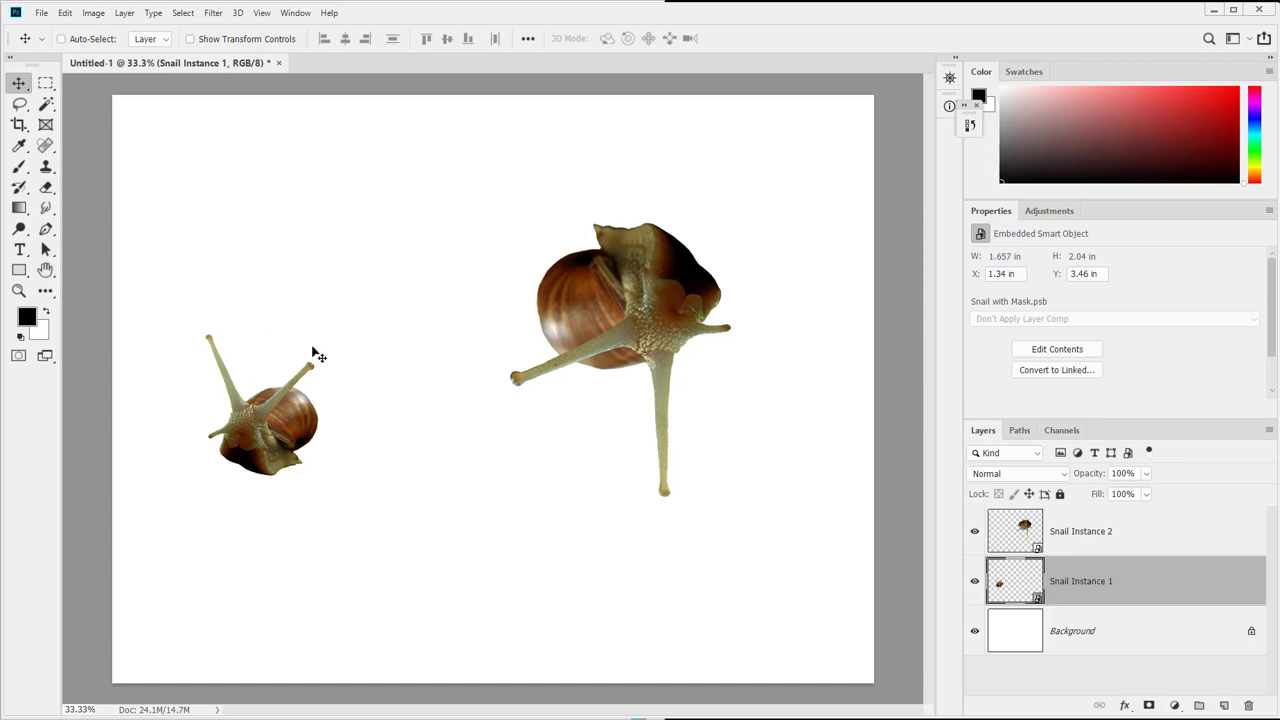
Step: Open the contents of Snail Instance 2 to check its layers and Levels adjustment, and close them
{"action": "double_click", "coordinate": [1028, 540]}
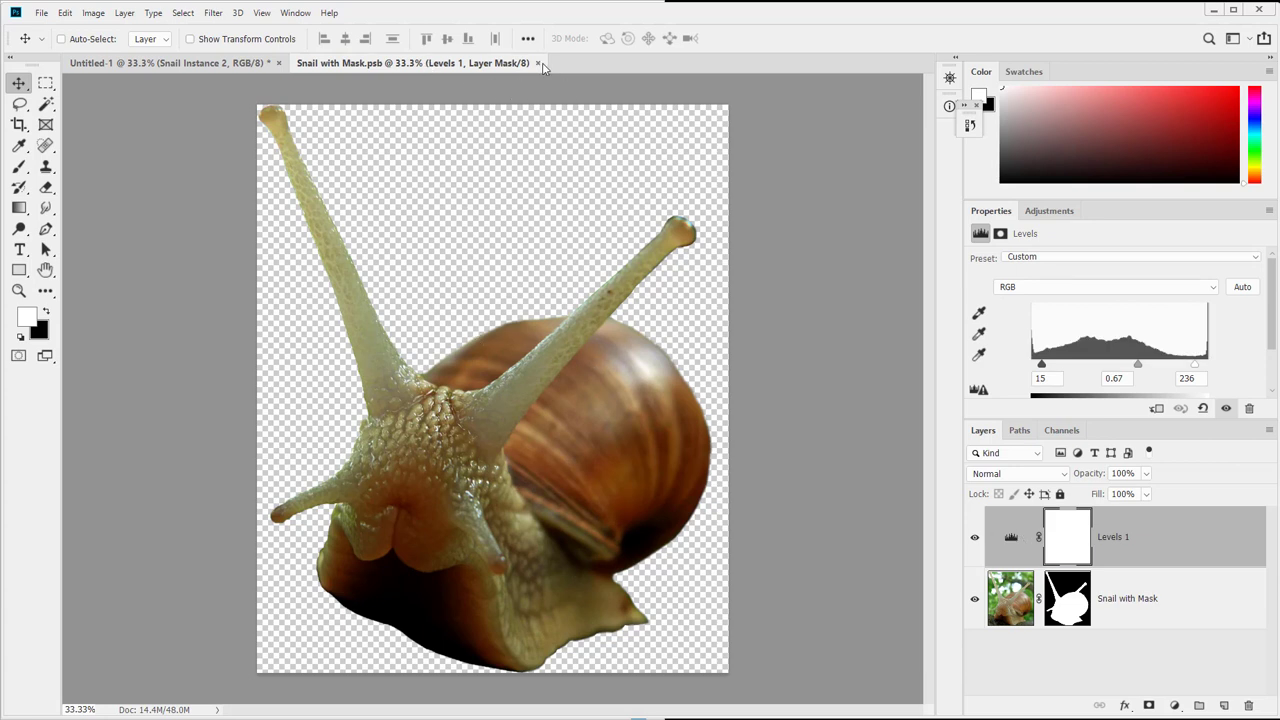
{"action": "left_click", "coordinate": [538, 63]}
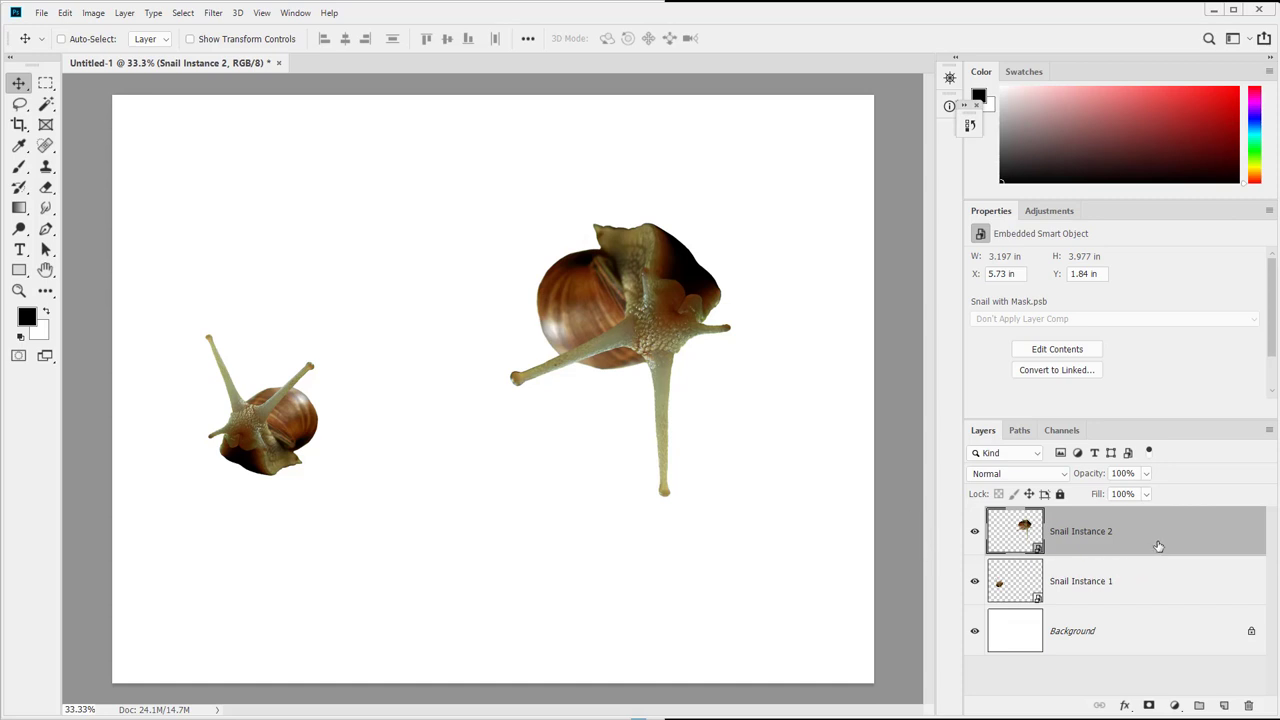
Step: Create a New Smart Object via Copy from Snail Instance 1, stack it below the original and place it at the canvas's lower middle
{"action": "left_click", "coordinate": [1098, 594]}
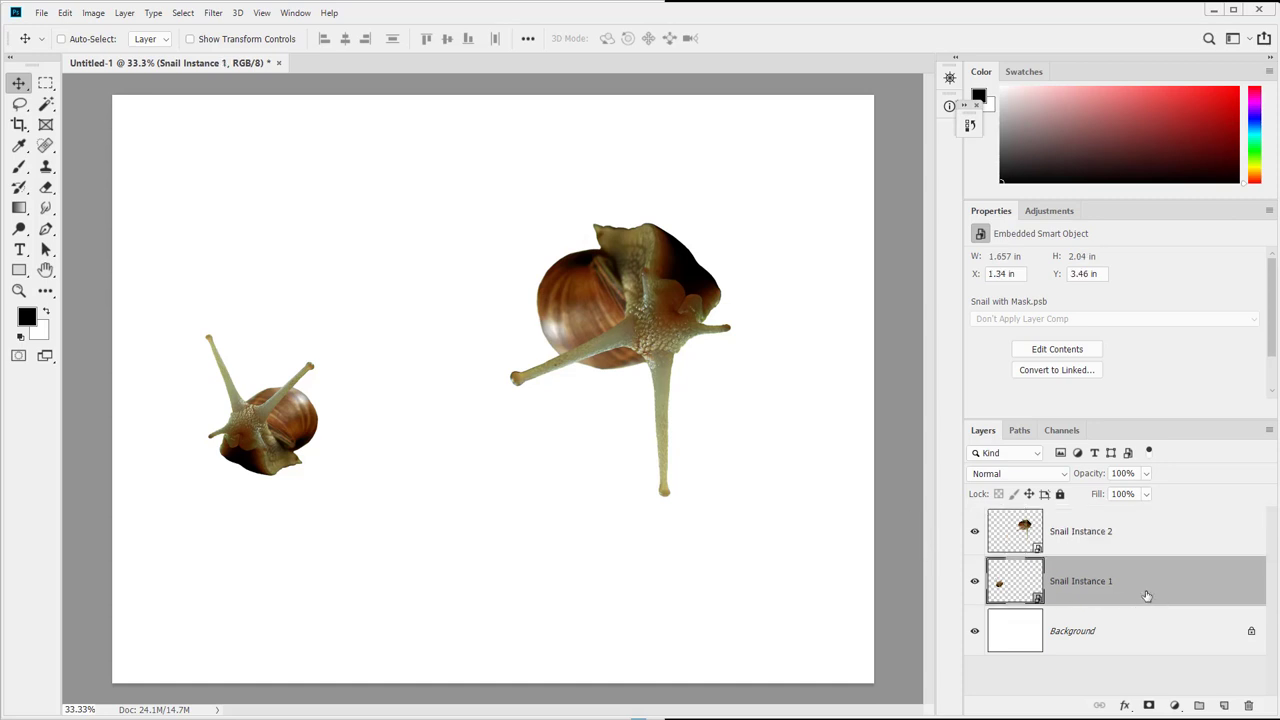
{"action": "right_click", "coordinate": [1167, 587]}
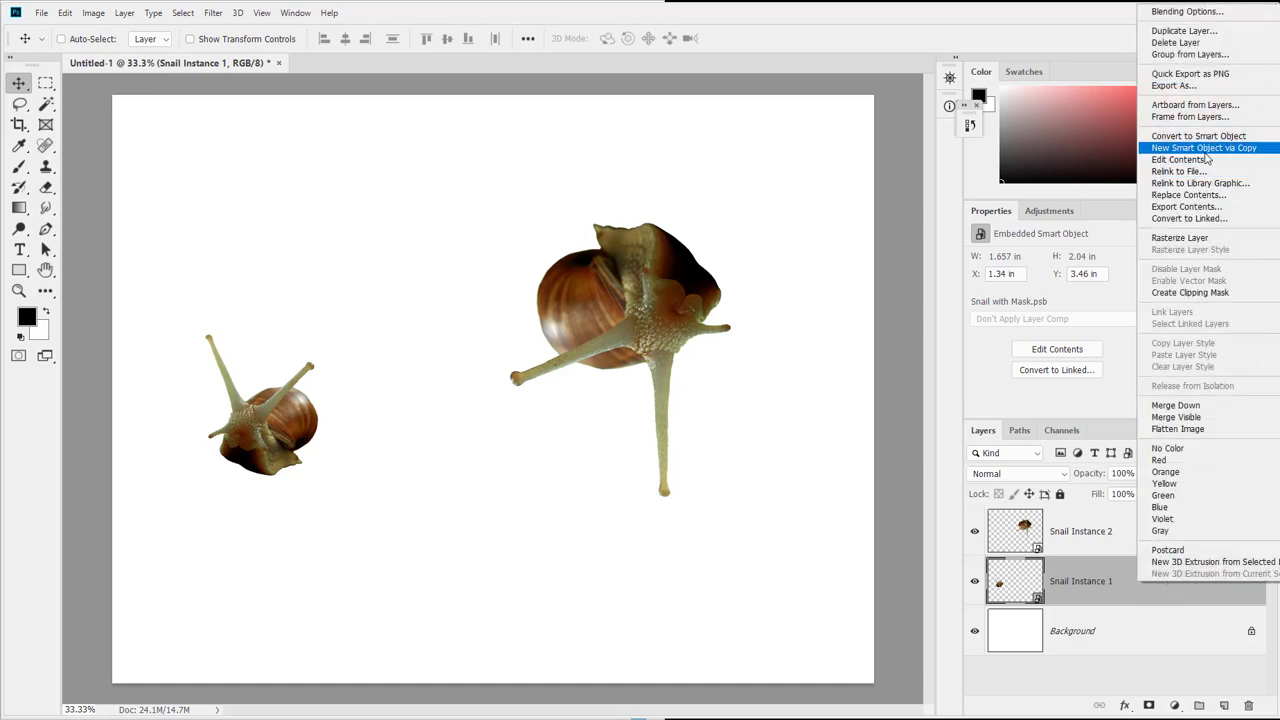
{"action": "left_click", "coordinate": [1276, 150]}
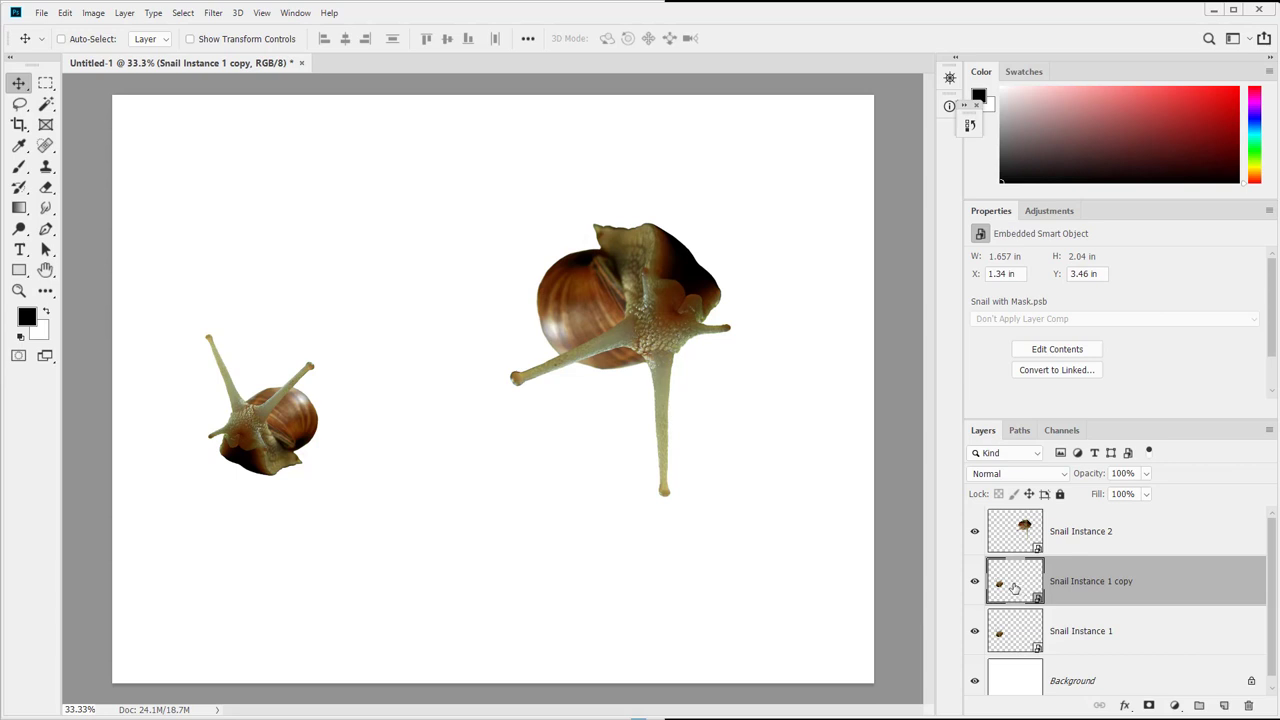
{"action": "left_click_drag", "start_coordinate": [1014, 589], "coordinate": [1006, 645]}
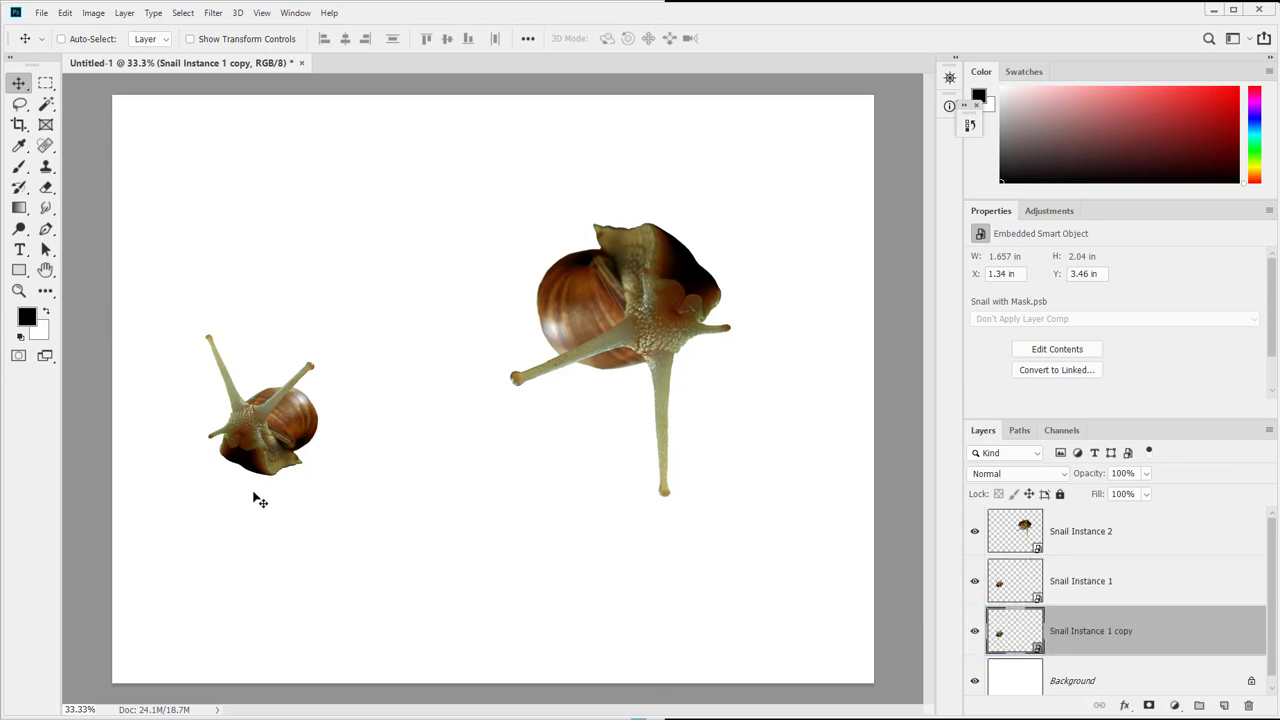
{"action": "left_click_drag", "start_coordinate": [308, 458], "coordinate": [538, 550]}
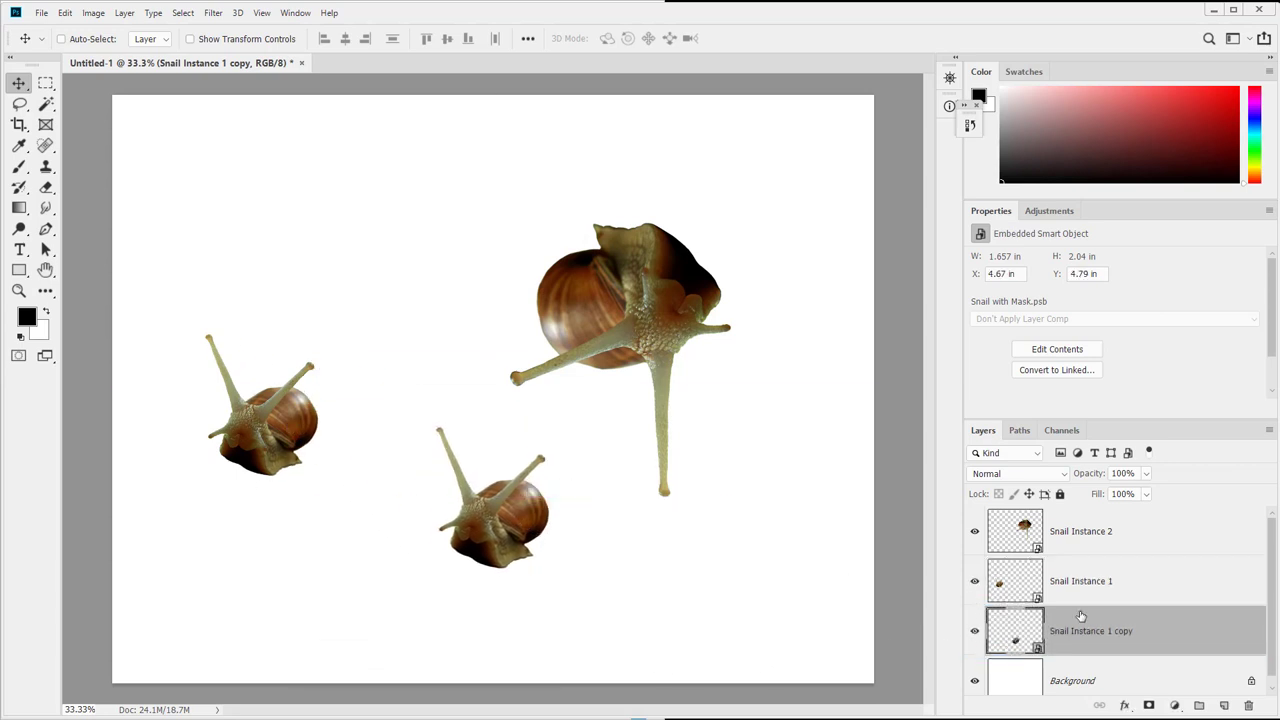
Step: Rename the Snail Instance 1 copy layer "Snail Instance via copy"
{"action": "double_click", "coordinate": [1104, 632]}
{"action": "left_click", "coordinate": [1114, 631]}
{"action": "type", "text": "via"}
{"action": "key", "text": "Return"}
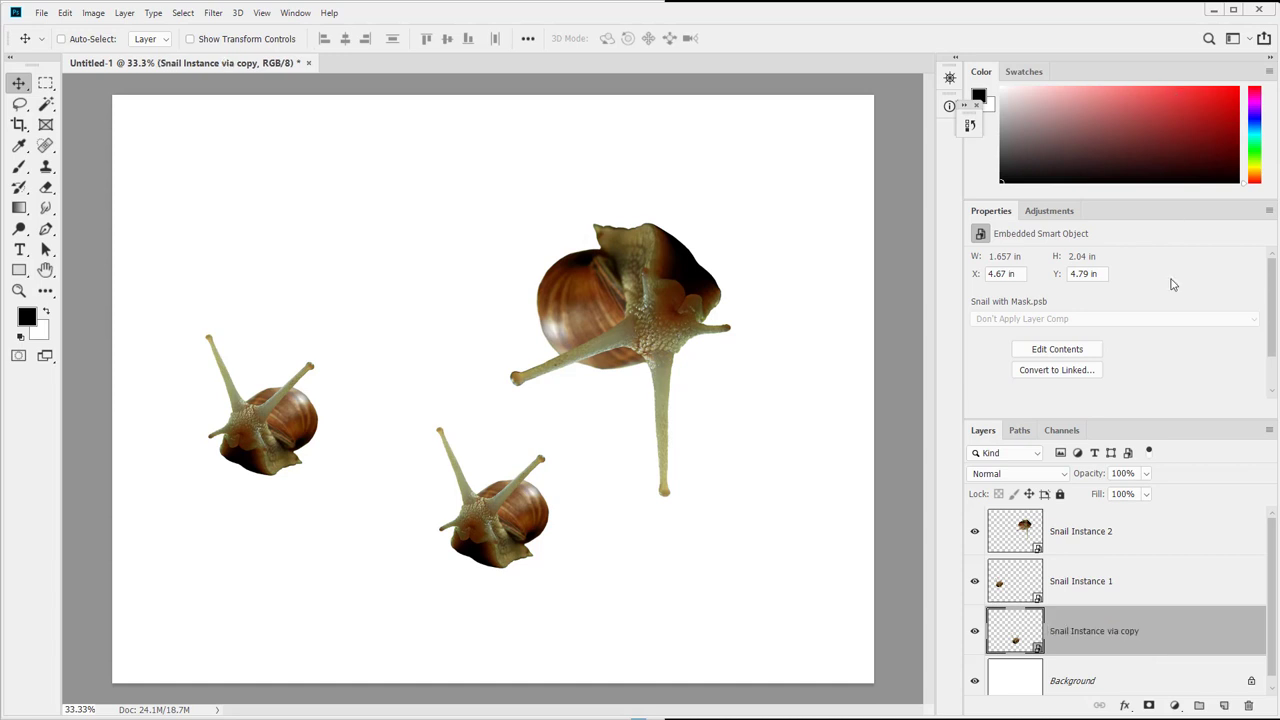
{"action": "double_click", "coordinate": [1161, 633]}
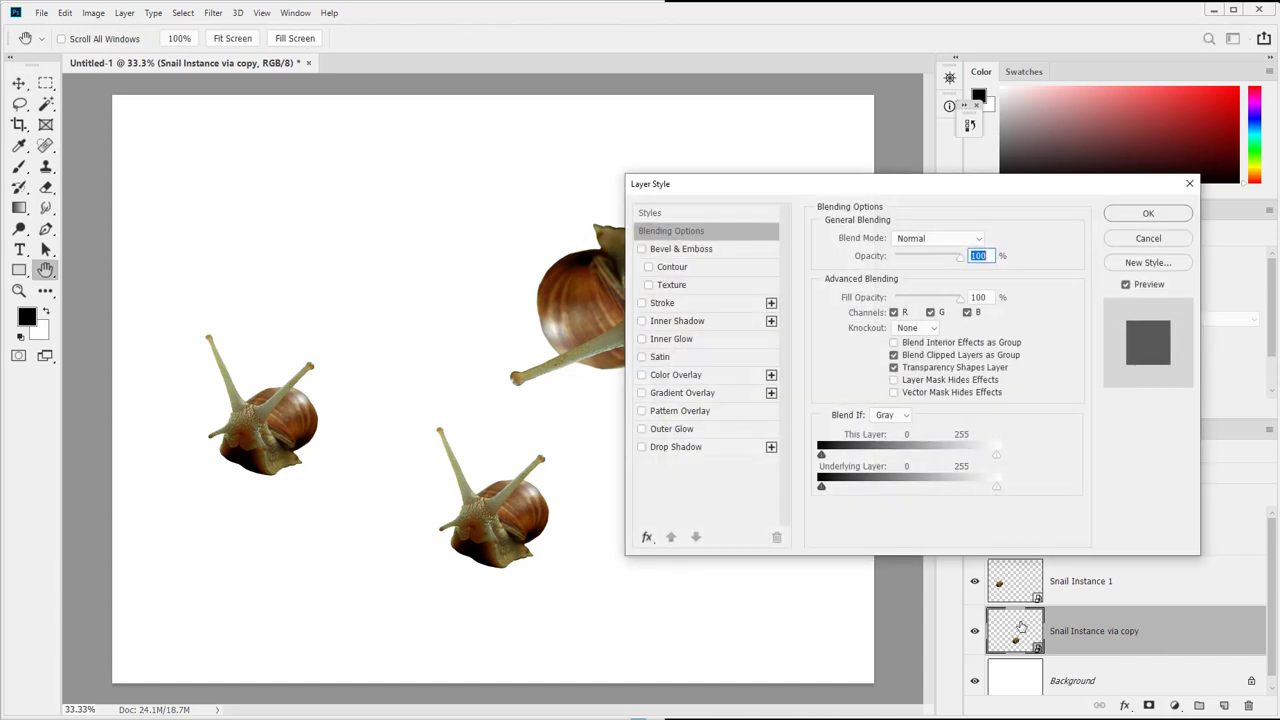
{"action": "left_click", "coordinate": [1156, 240]}
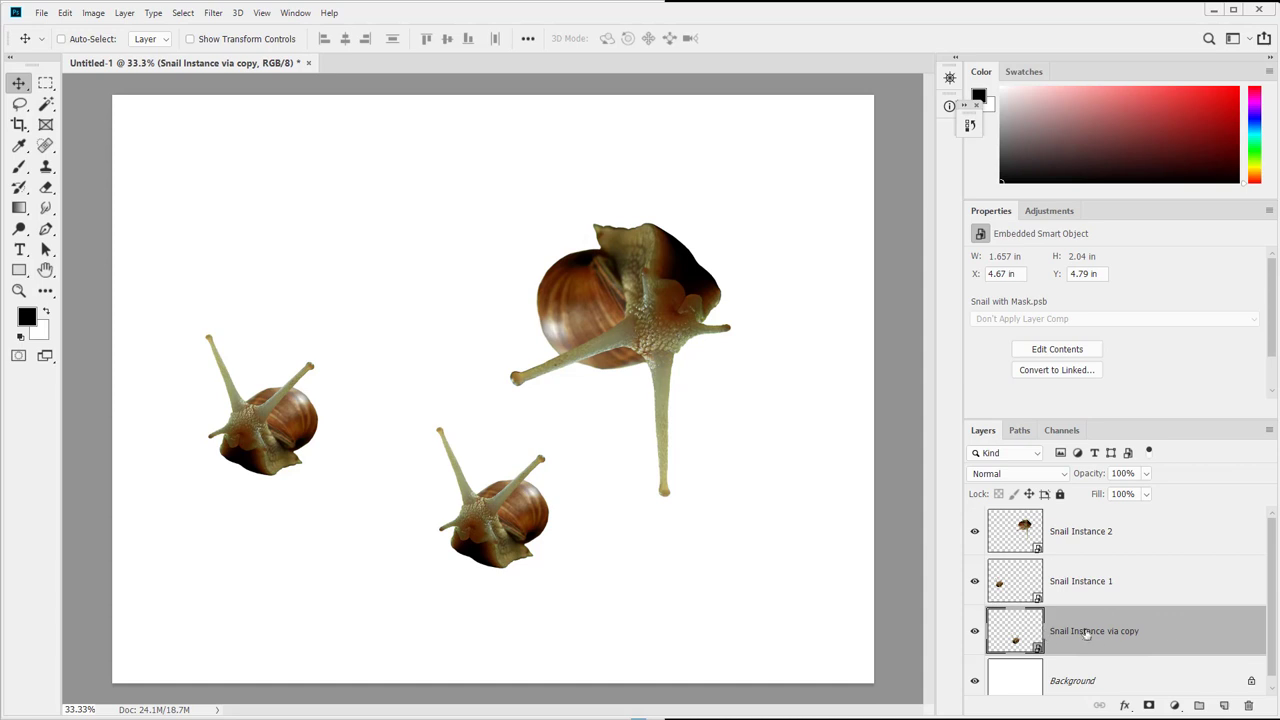
{"action": "double_click", "coordinate": [1174, 631]}
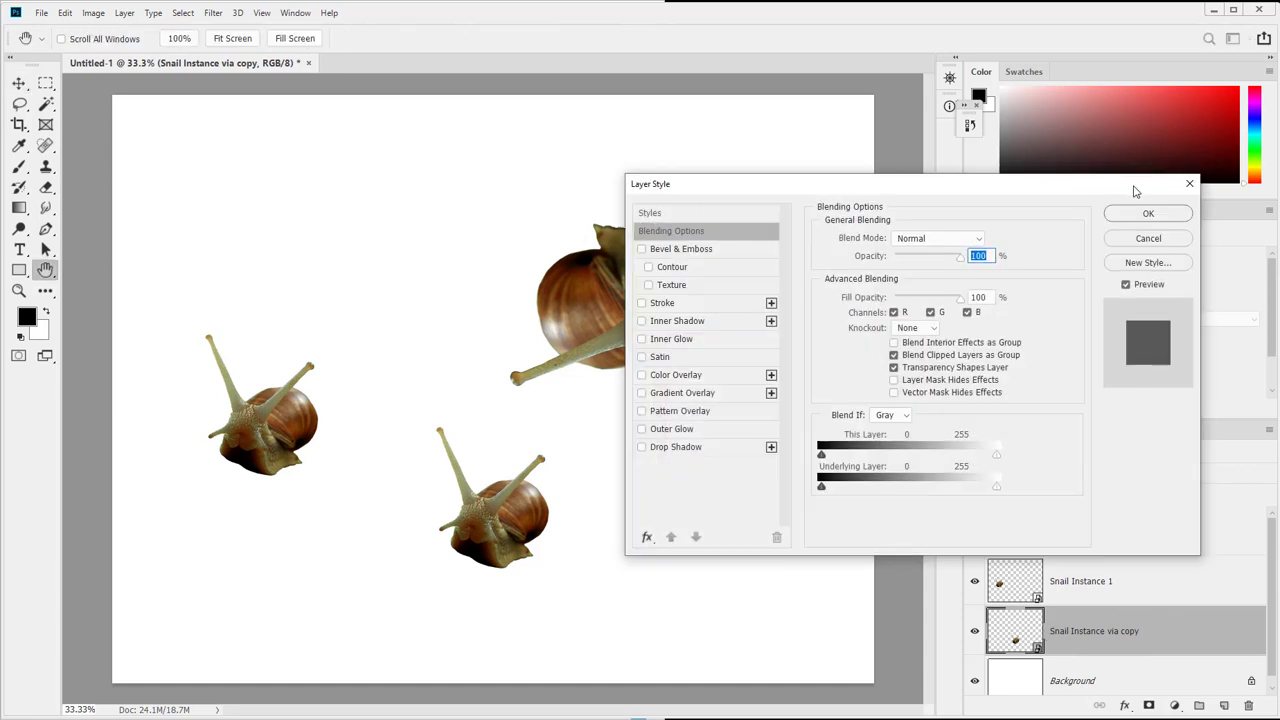
{"action": "left_click", "coordinate": [1189, 183]}
{"action": "double_click", "coordinate": [1078, 631]}
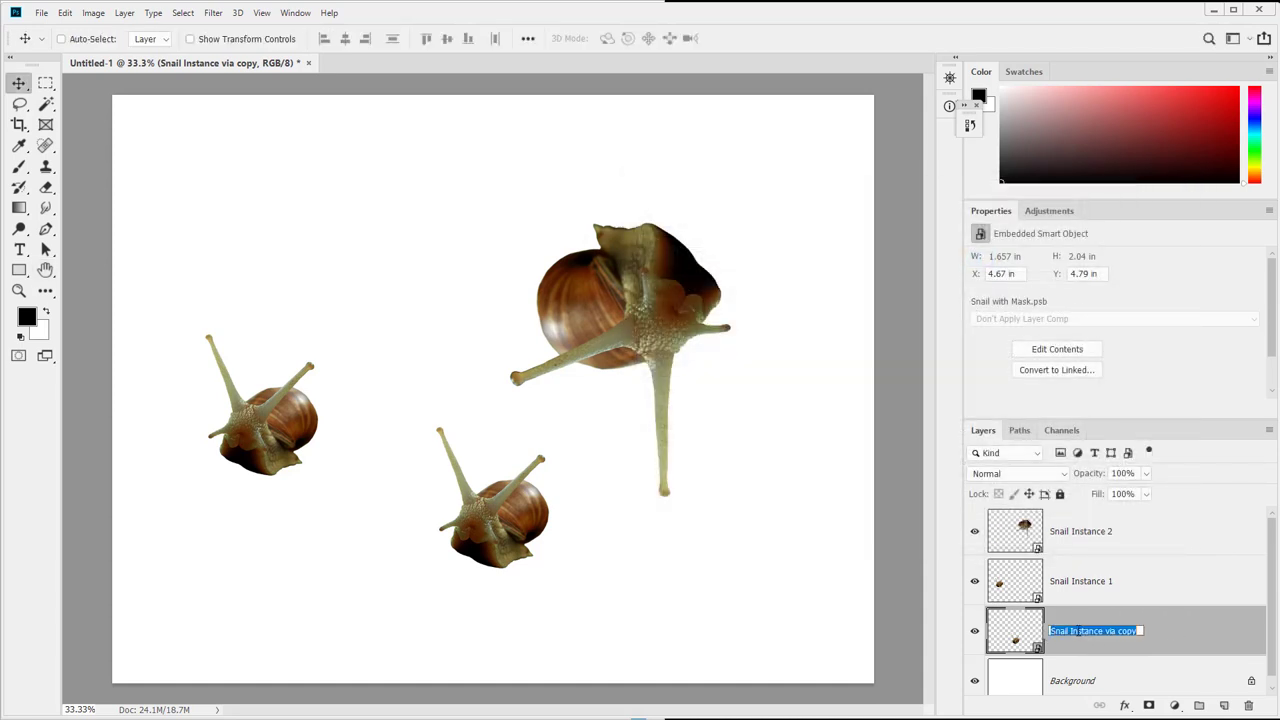
{"action": "left_click", "coordinate": [1177, 630]}
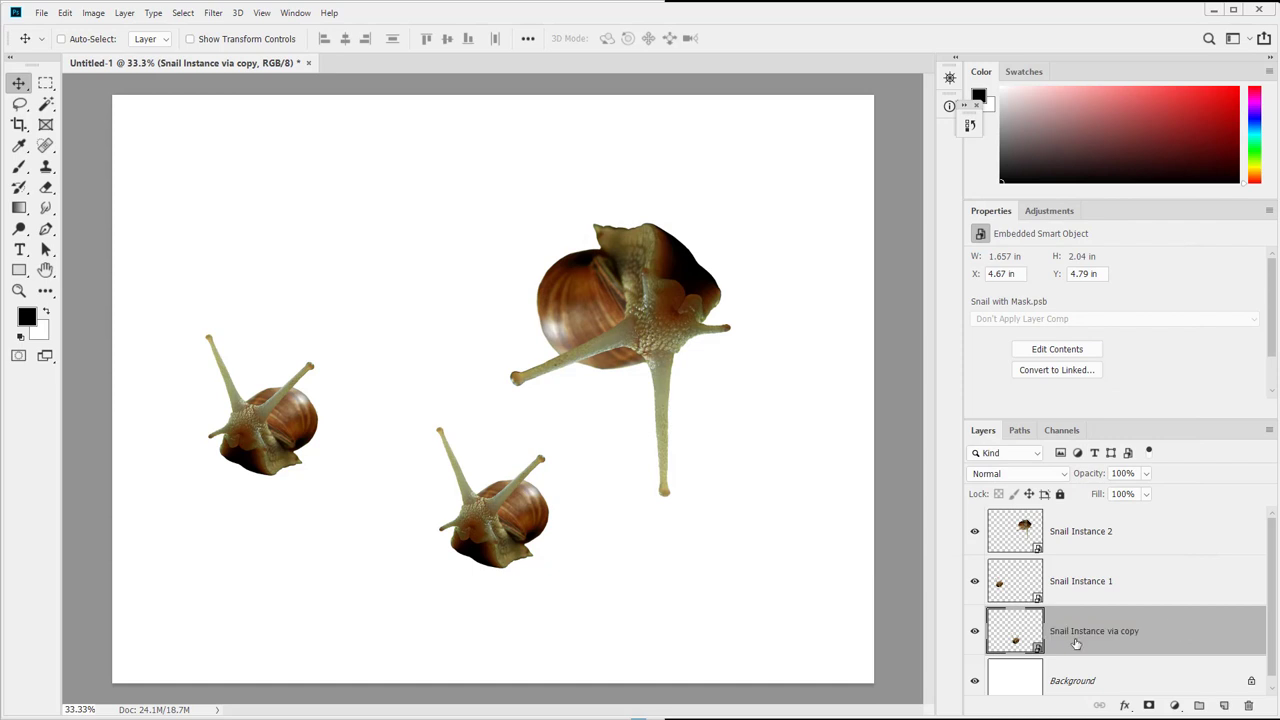
Step: Open the contents of Snail Instance via copy and display the settings of its Levels 1 adjustment
{"action": "double_click", "coordinate": [1014, 628]}
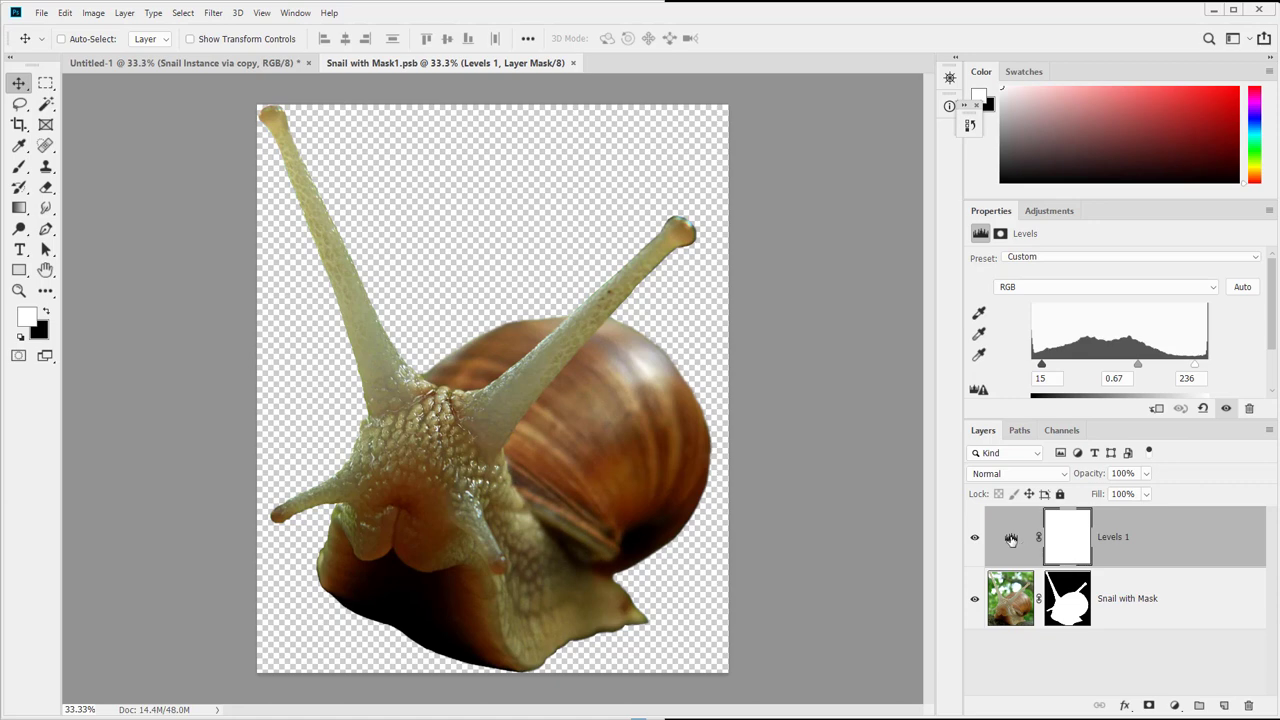
{"action": "left_click", "coordinate": [1050, 545]}
{"action": "double_click", "coordinate": [1063, 545]}
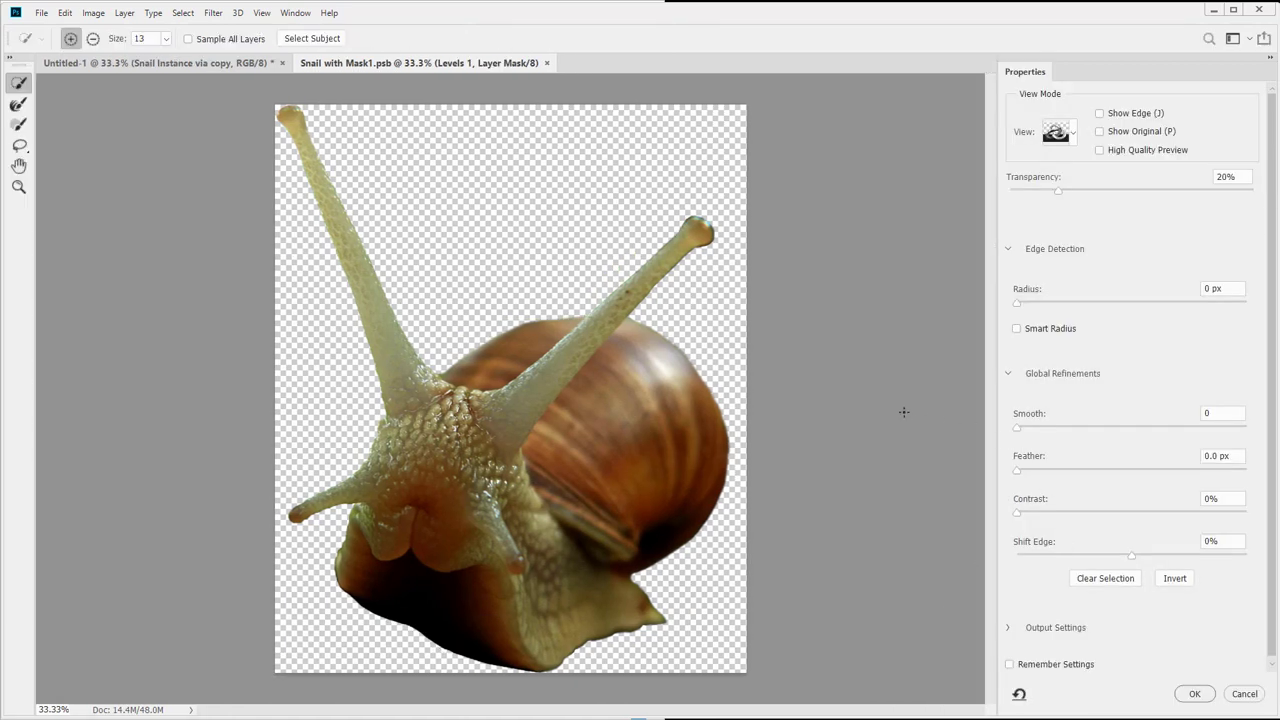
{"action": "key", "text": "Escape"}
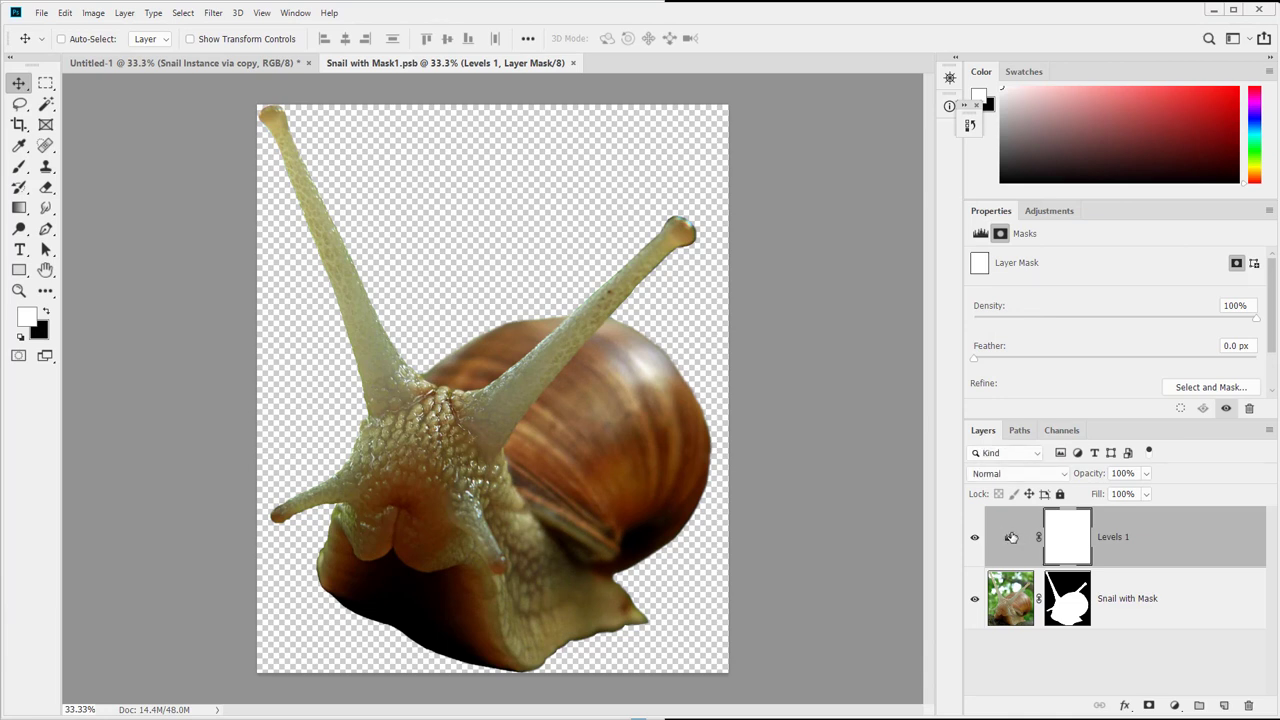
{"action": "left_click", "coordinate": [1011, 539]}
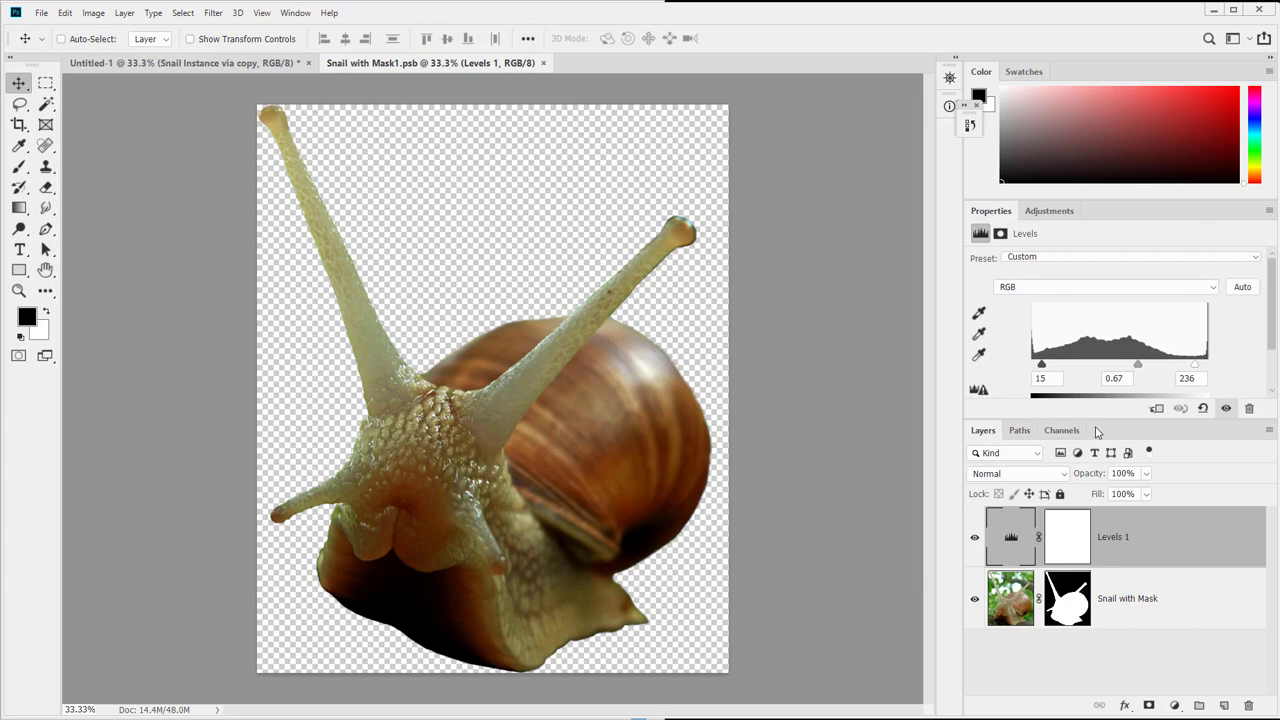
Step: Invert the Red channel in Levels 1 with output levels 255 and 0, and save and close the Smart Object's contents
{"action": "left_click_drag", "start_coordinate": [1089, 420], "coordinate": [1091, 462]}
{"action": "left_click", "coordinate": [1055, 284]}
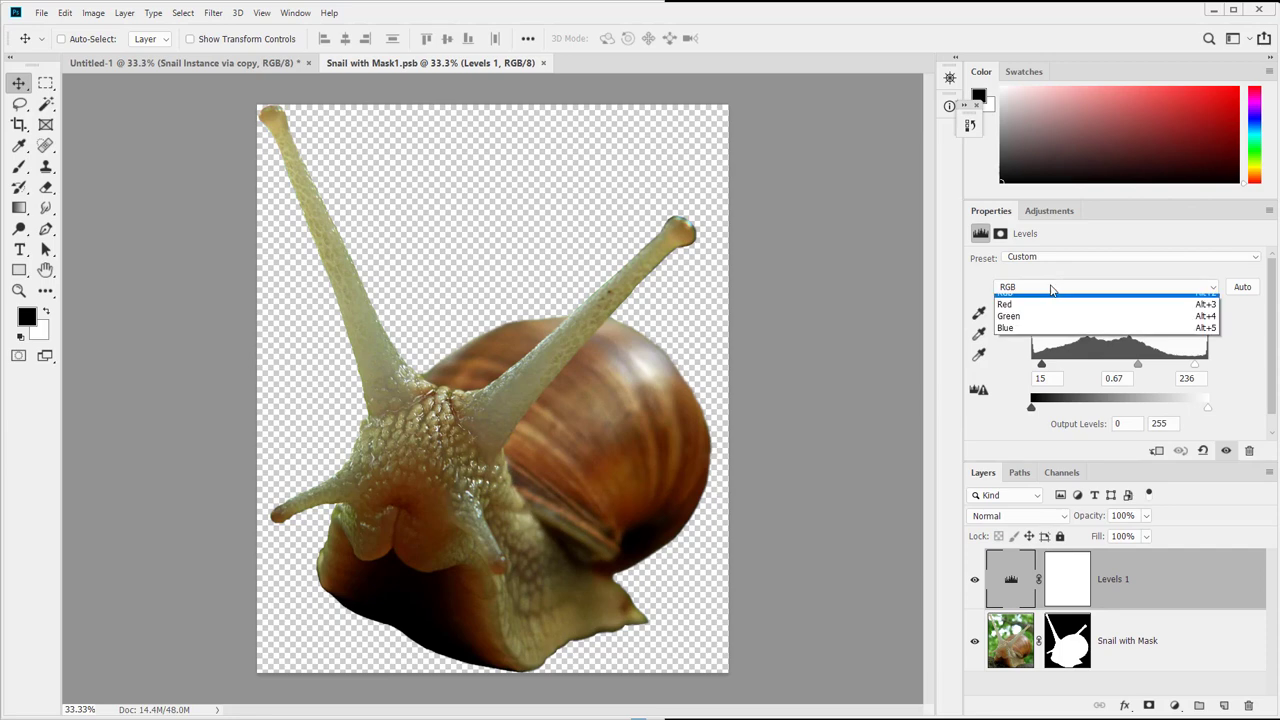
{"action": "left_click", "coordinate": [1055, 304]}
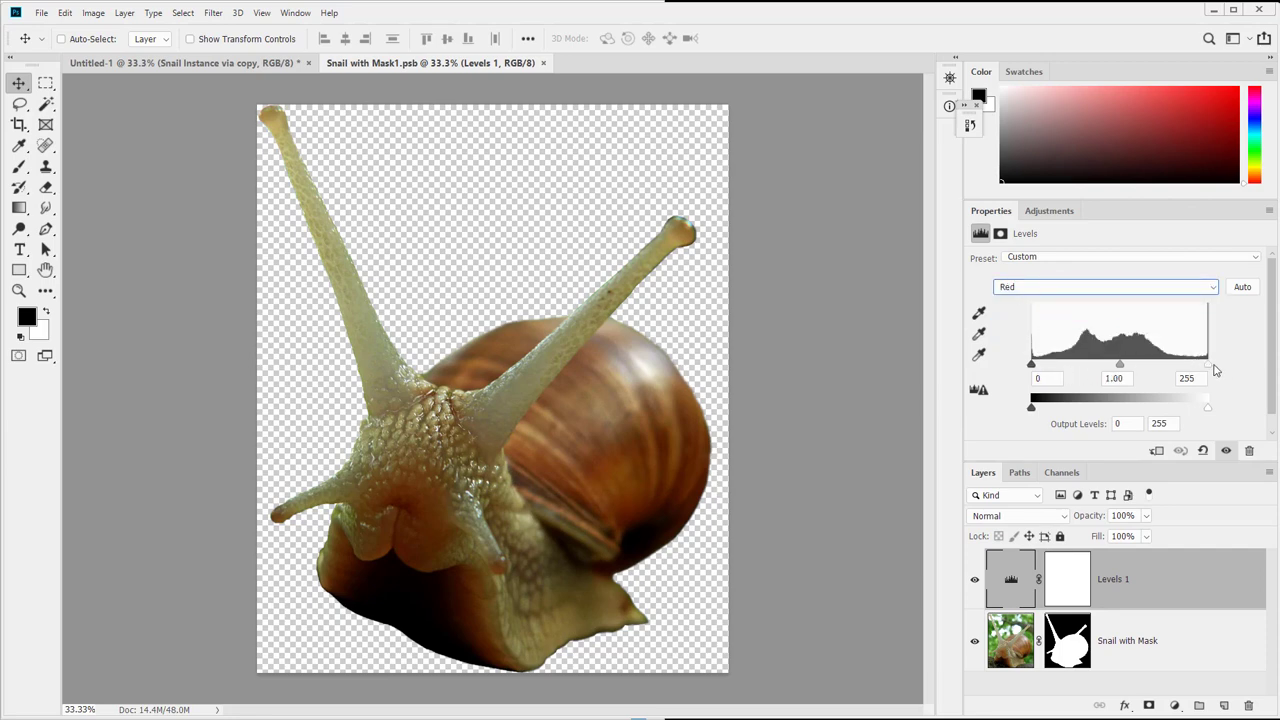
{"action": "left_click_drag", "start_coordinate": [1208, 408], "coordinate": [1245, 417]}
{"action": "left_click_drag", "start_coordinate": [1056, 414], "coordinate": [1020, 414]}
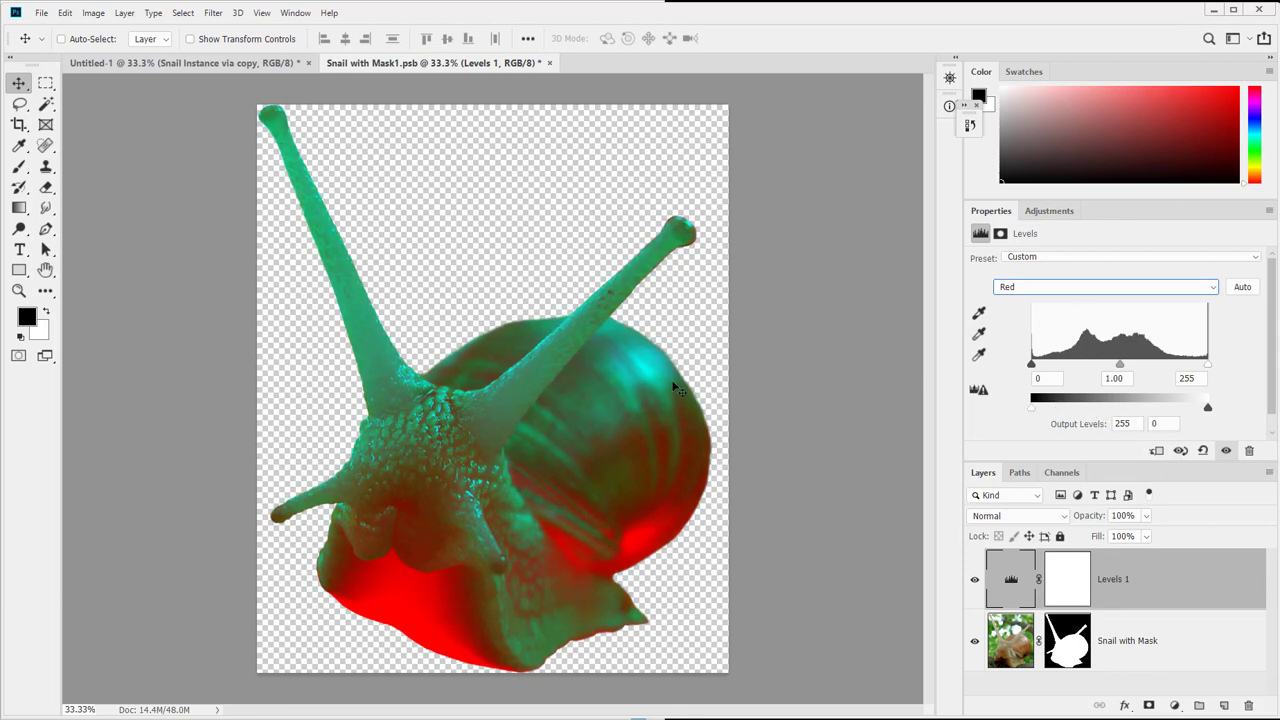
{"action": "left_click_drag", "start_coordinate": [1208, 414], "coordinate": [1248, 420]}
{"action": "key", "text": "ctrl+s"}
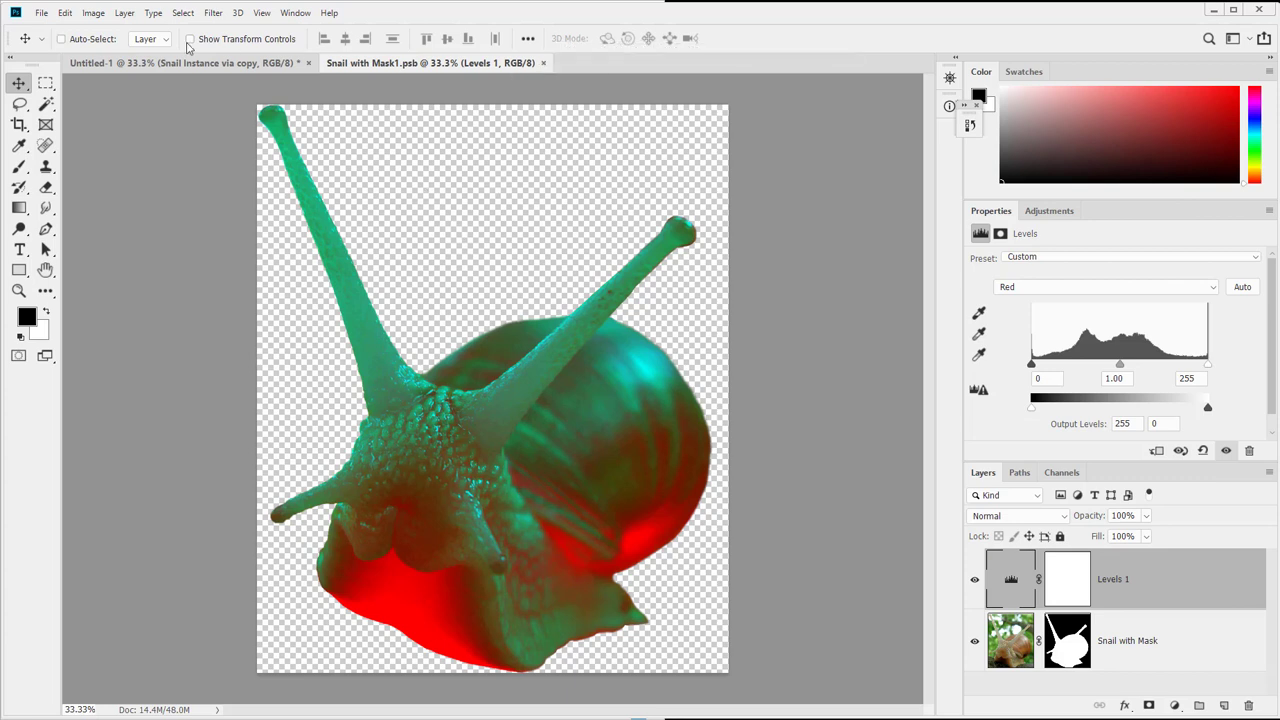
{"action": "left_click", "coordinate": [543, 63]}
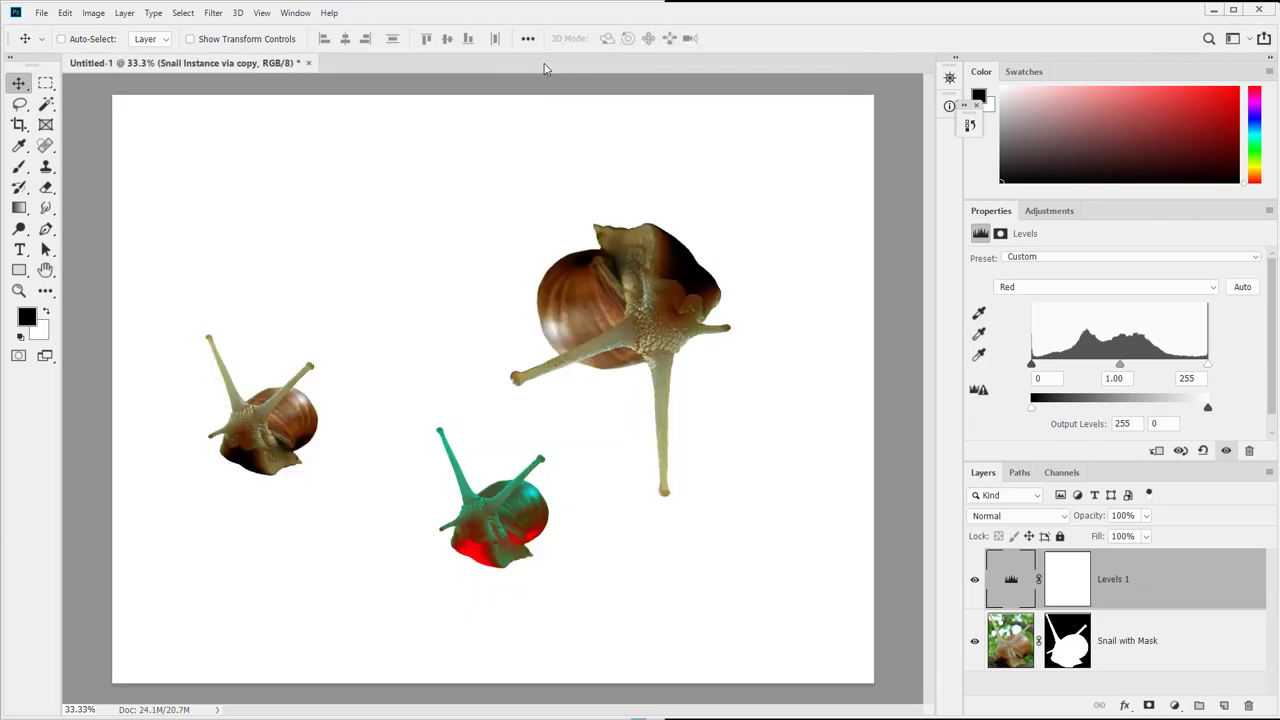
Step: Enlarge the red and green Snail Instance via copy proportionally to about 3 x 3.7 inches at the canvas's lower middle
{"action": "left_click_drag", "start_coordinate": [556, 514], "coordinate": [451, 534]}
{"action": "key", "text": "ctrl+t"}
{"action": "left_click_drag", "start_coordinate": [495, 474], "coordinate": [620, 383]}
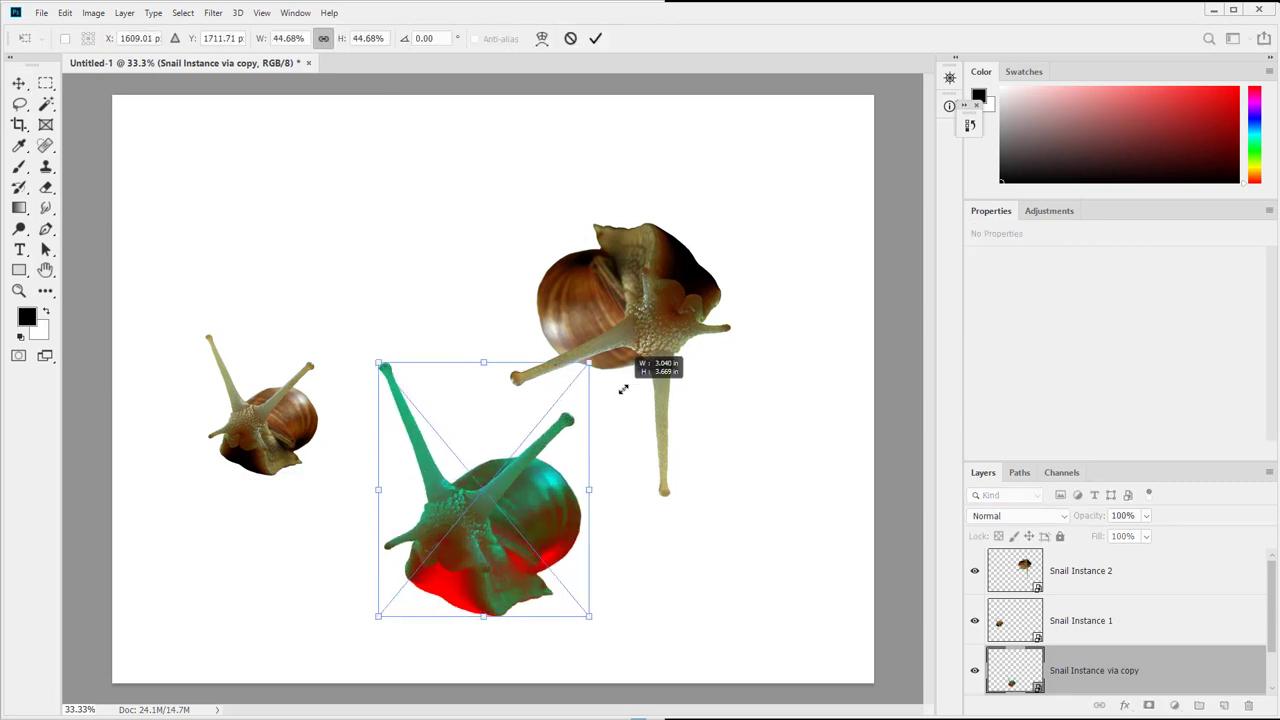
{"action": "key", "text": "Return"}
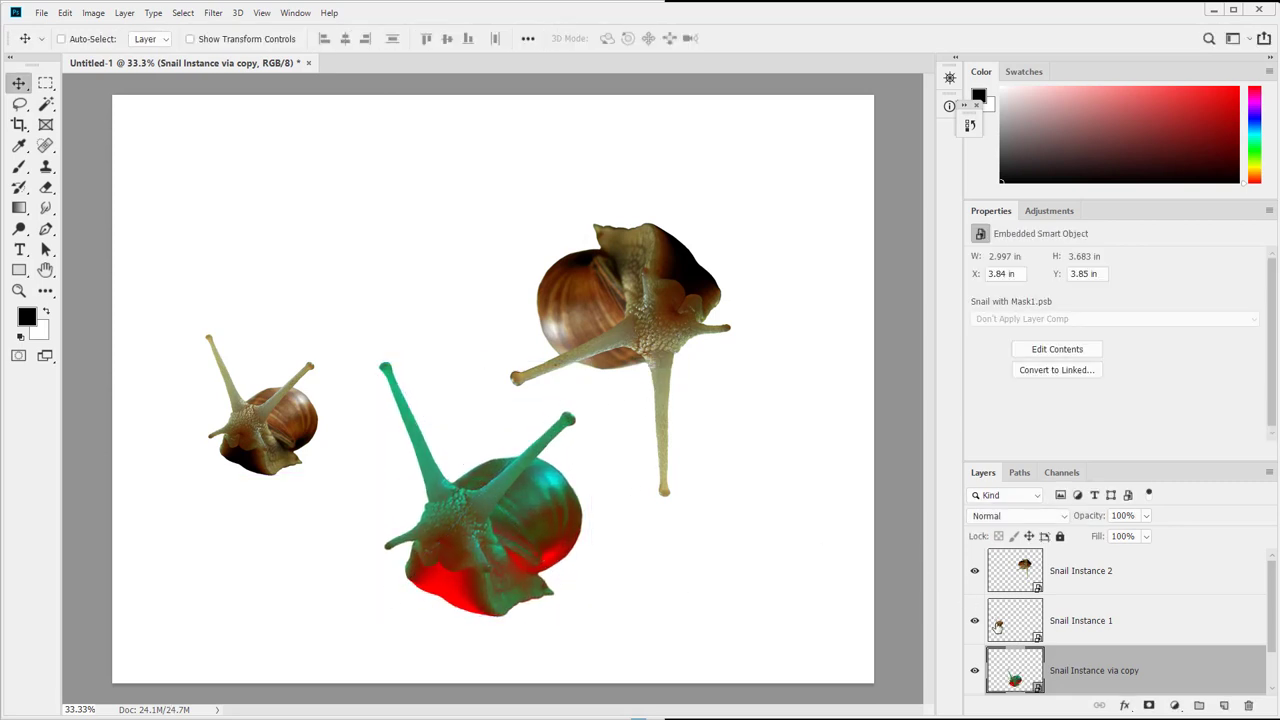
Step: Open the contents of Snail Instance 2 and display the settings of its Levels 1 adjustment
{"action": "double_click", "coordinate": [1022, 583]}
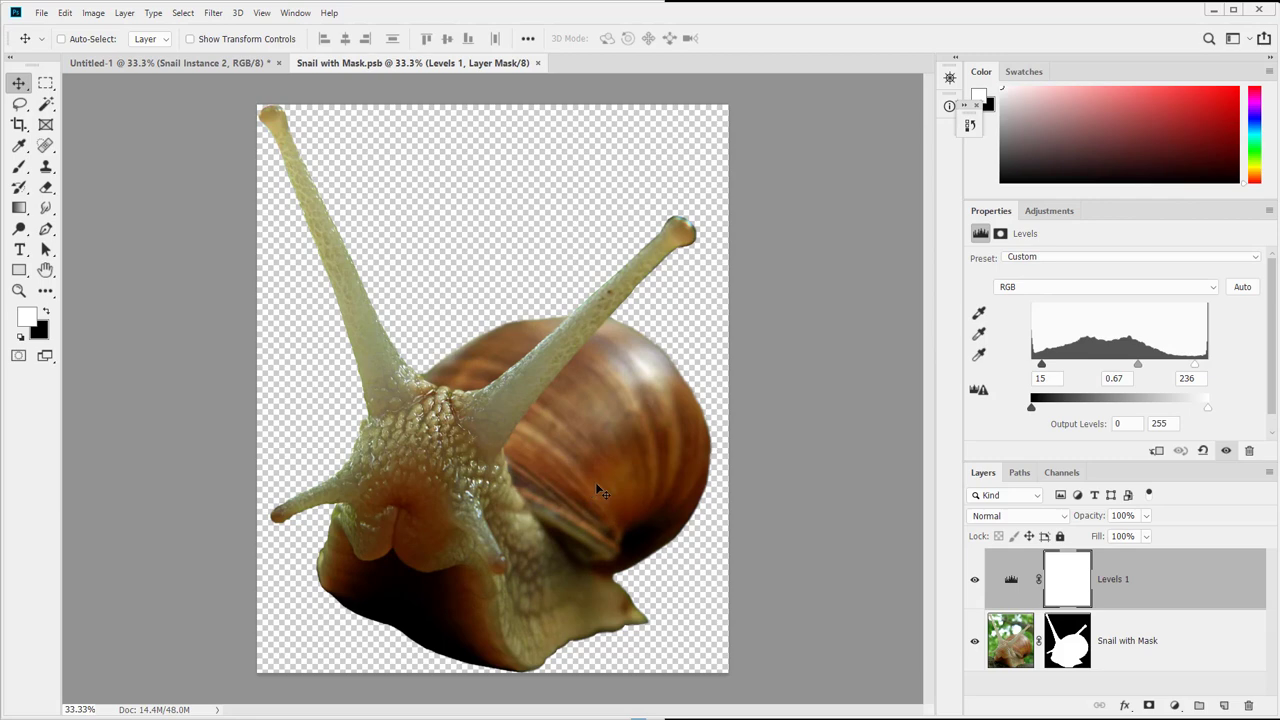
{"action": "left_click", "coordinate": [215, 63]}
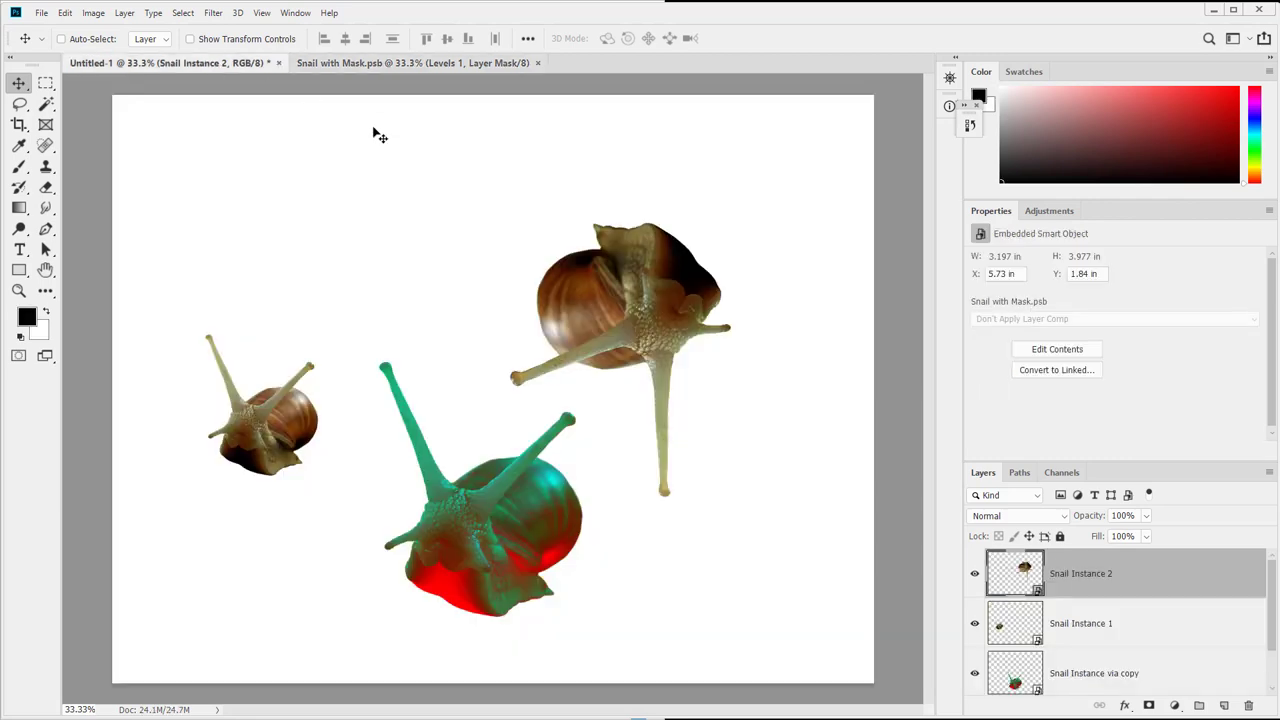
{"action": "left_click", "coordinate": [456, 67]}
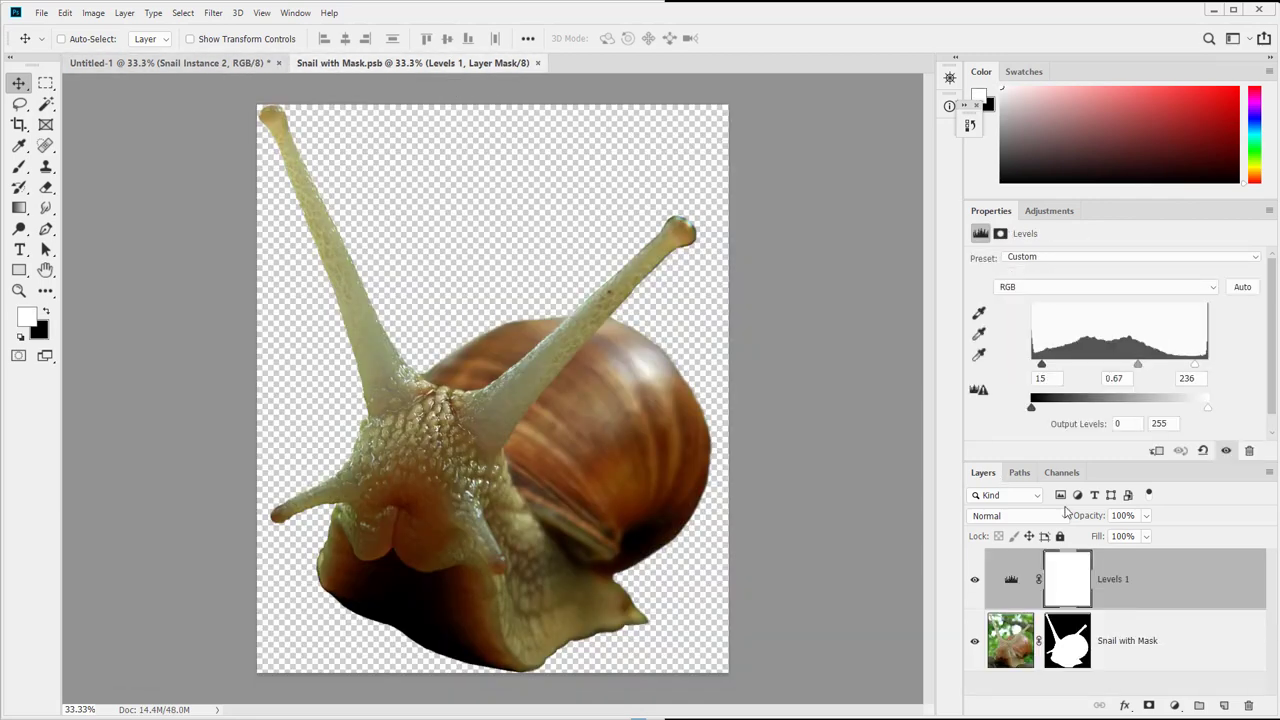
{"action": "left_click", "coordinate": [1011, 581]}
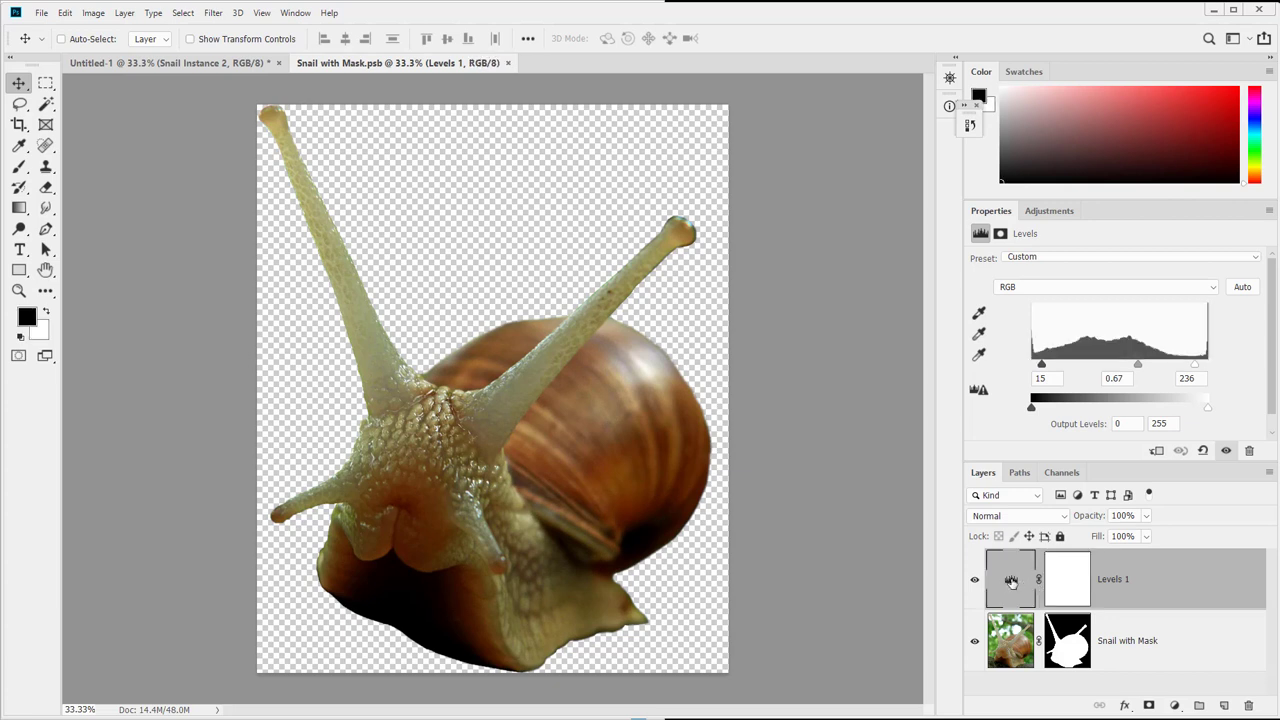
Step: Invert the Blue channel in Levels 1 with output levels 255 and 0, and save and close the Smart Object's contents
{"action": "left_click", "coordinate": [1050, 287]}
{"action": "left_click", "coordinate": [1058, 336]}
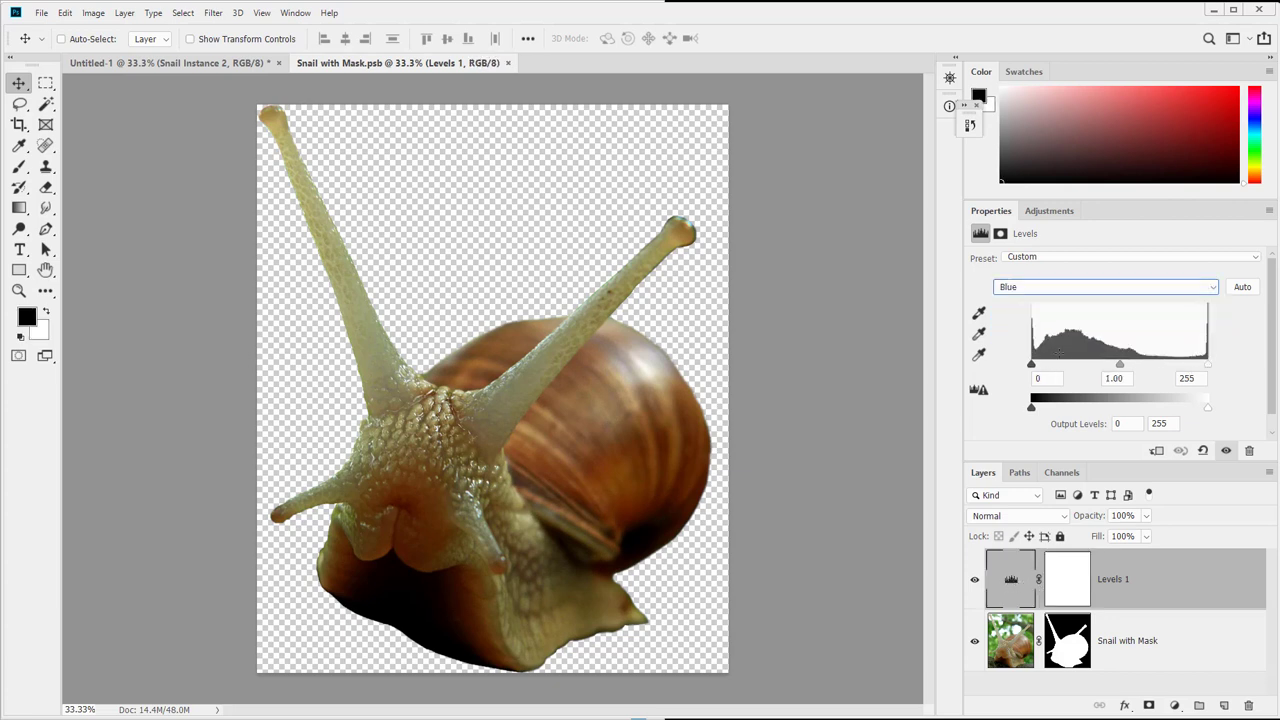
{"action": "left_click_drag", "start_coordinate": [1036, 368], "coordinate": [894, 414]}
{"action": "left_click_drag", "start_coordinate": [1166, 409], "coordinate": [1270, 417]}
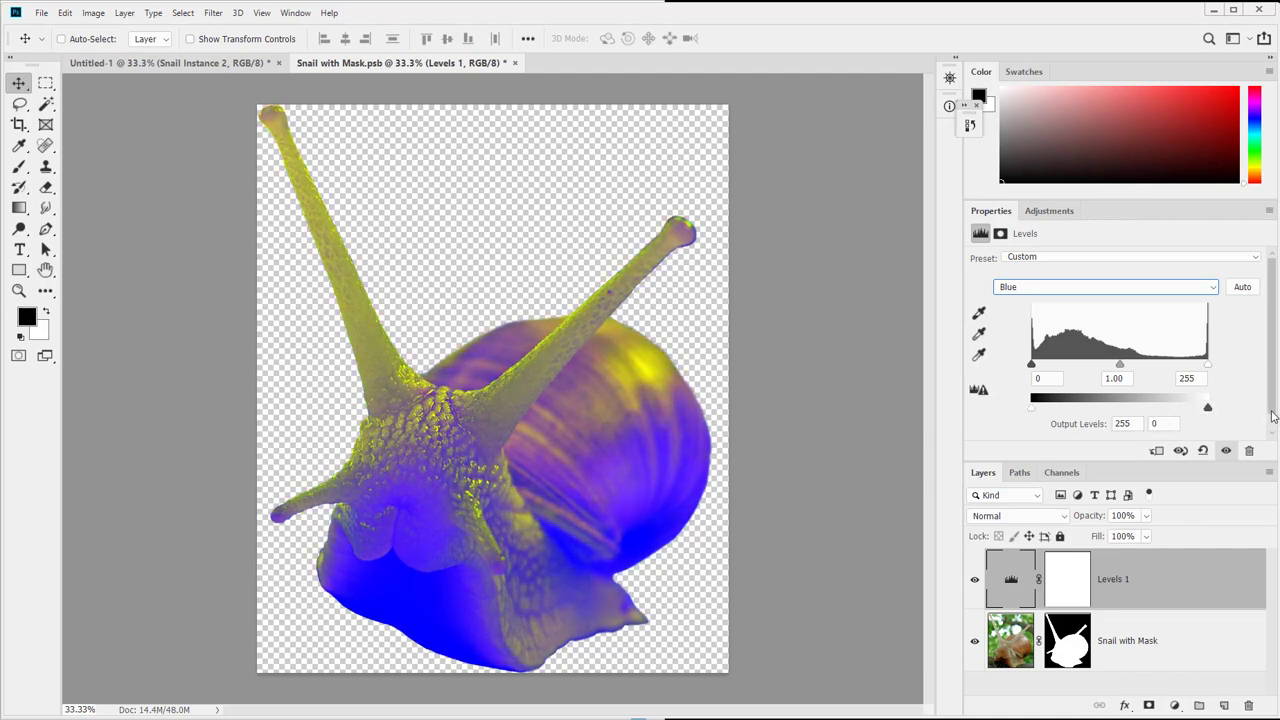
{"action": "key", "text": "ctrl+s"}
{"action": "key", "text": "ctrl+w"}
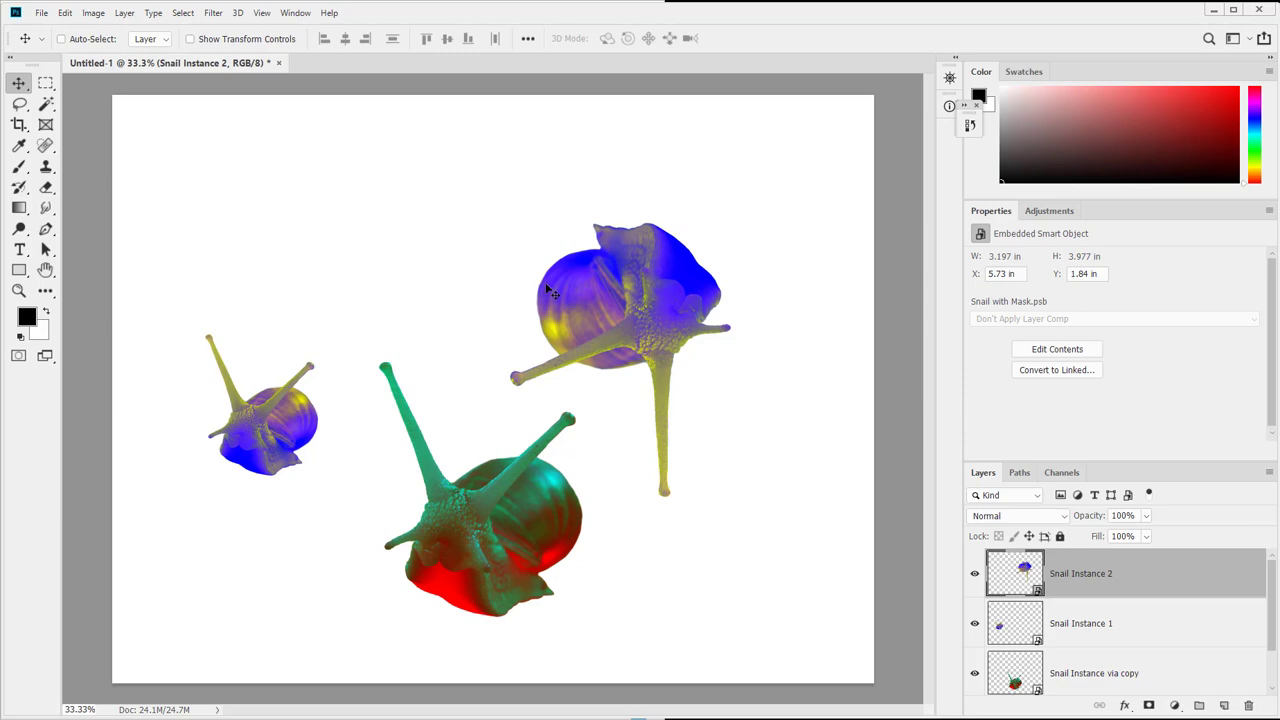
Step: Save the document in Photoshop format as "Snail Instances" in the Week 3 folder with Maximize Compatibility enabled
{"action": "key", "text": "ctrl+s"}
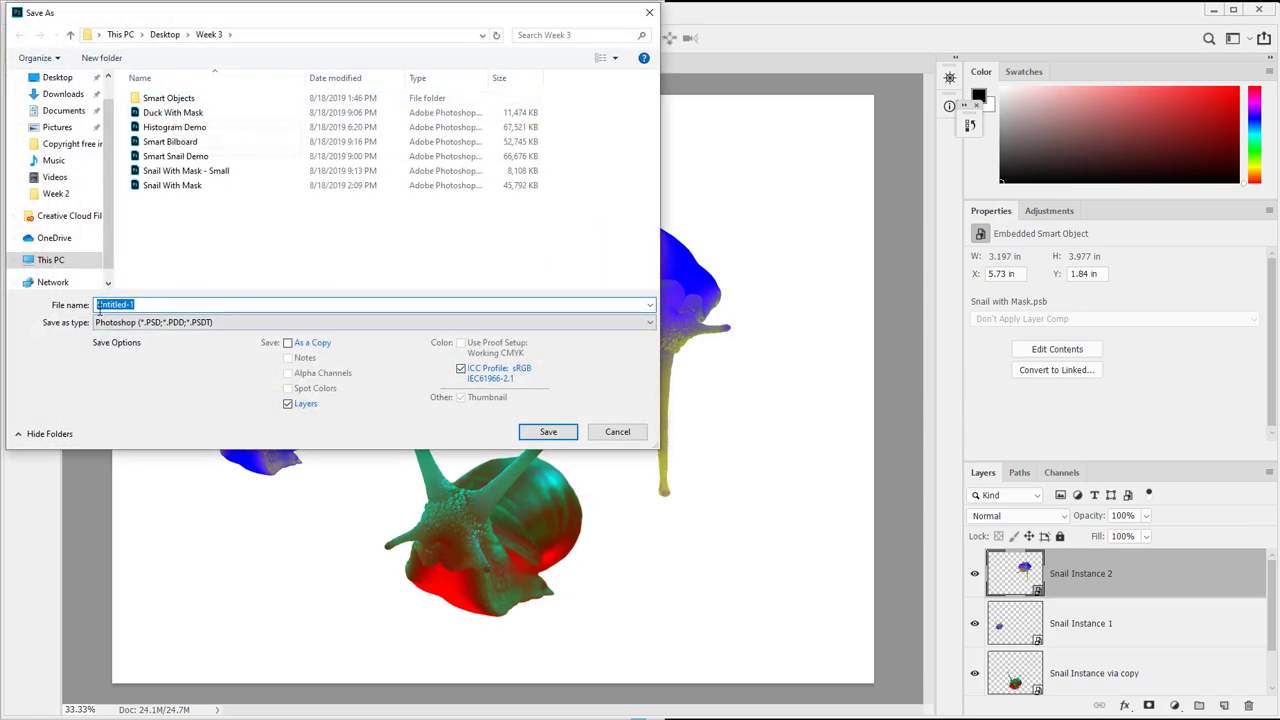
{"action": "type", "text": "Sn"}
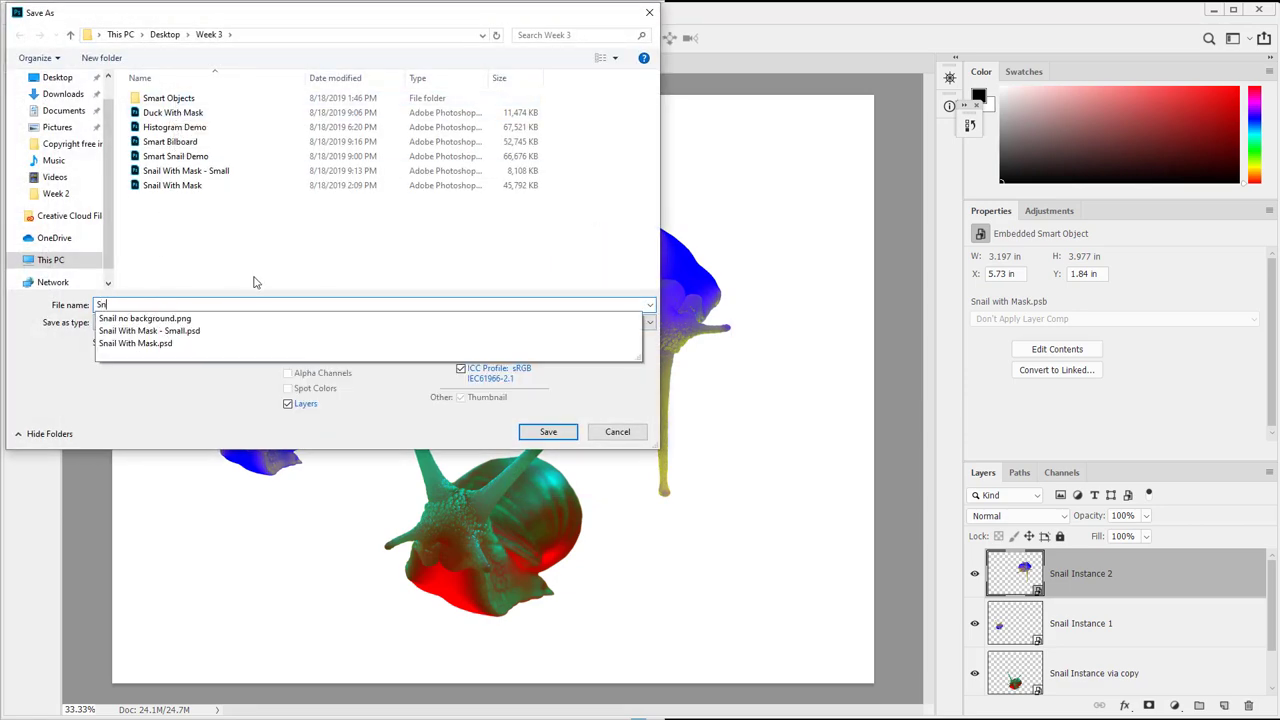
{"action": "type", "text": "ail ("}
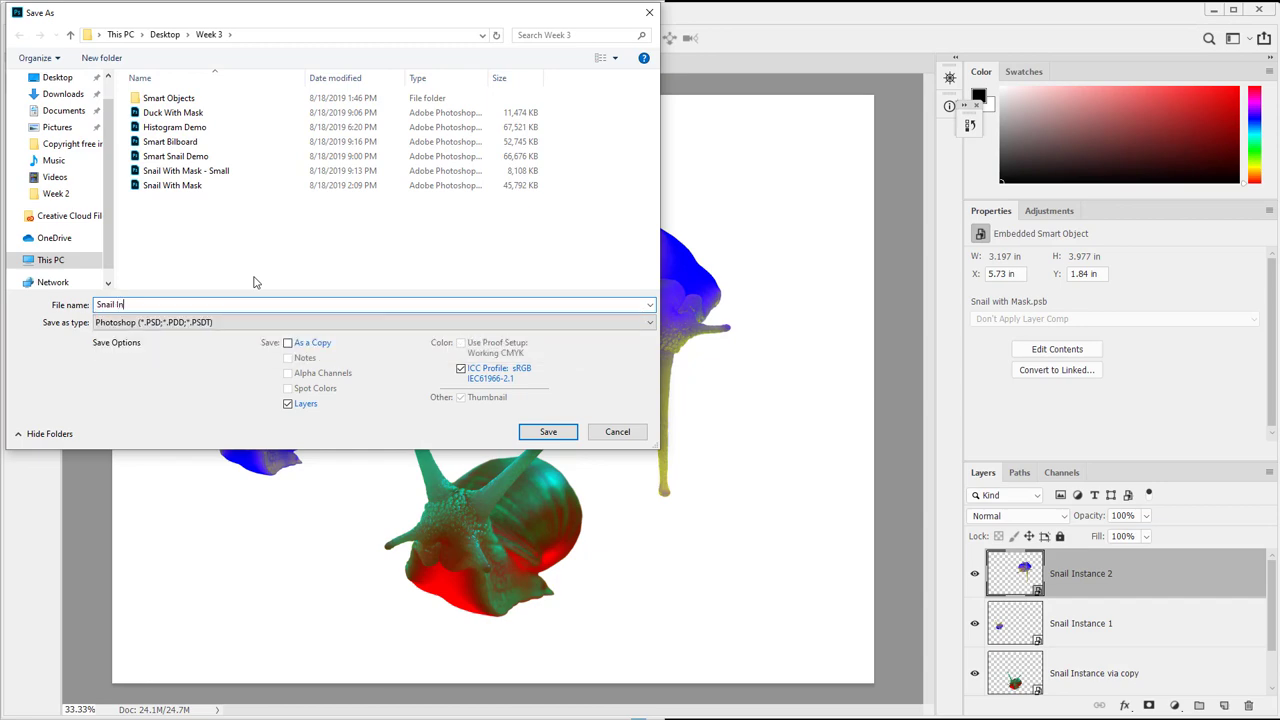
{"action": "type", "text": "nstance"}
{"action": "key", "text": "Return"}
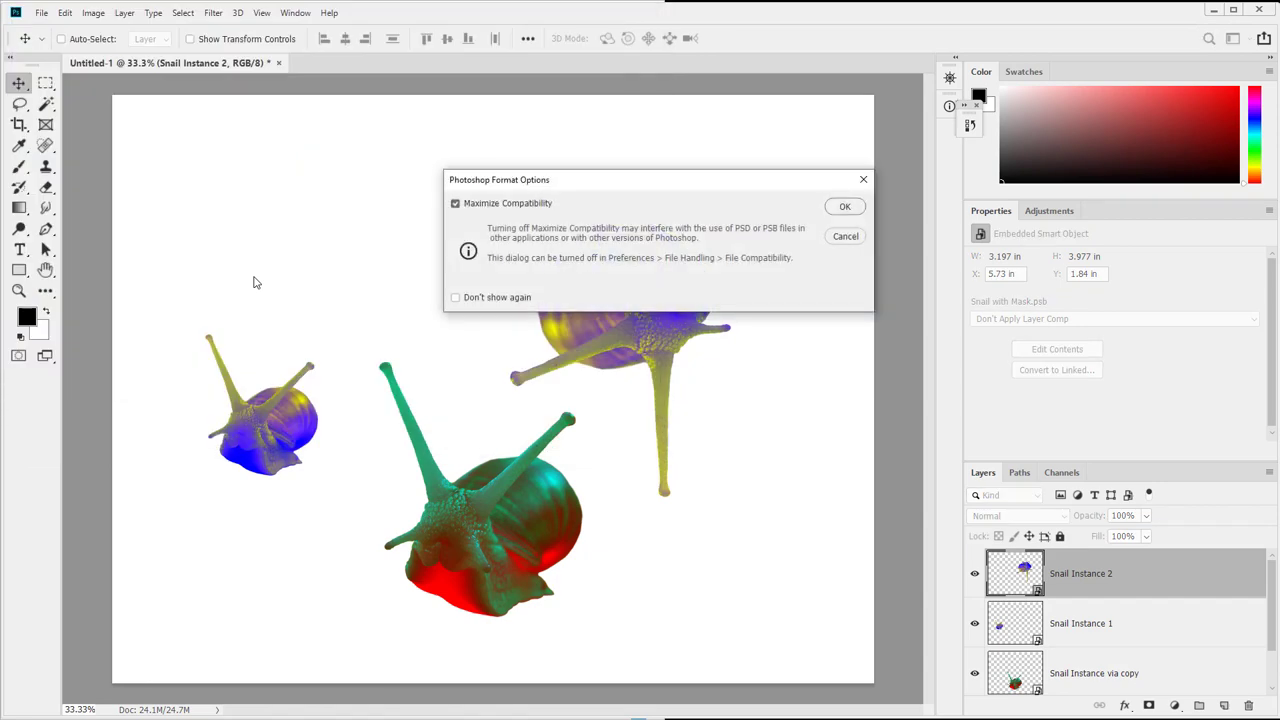
{"action": "key", "text": "Return"}
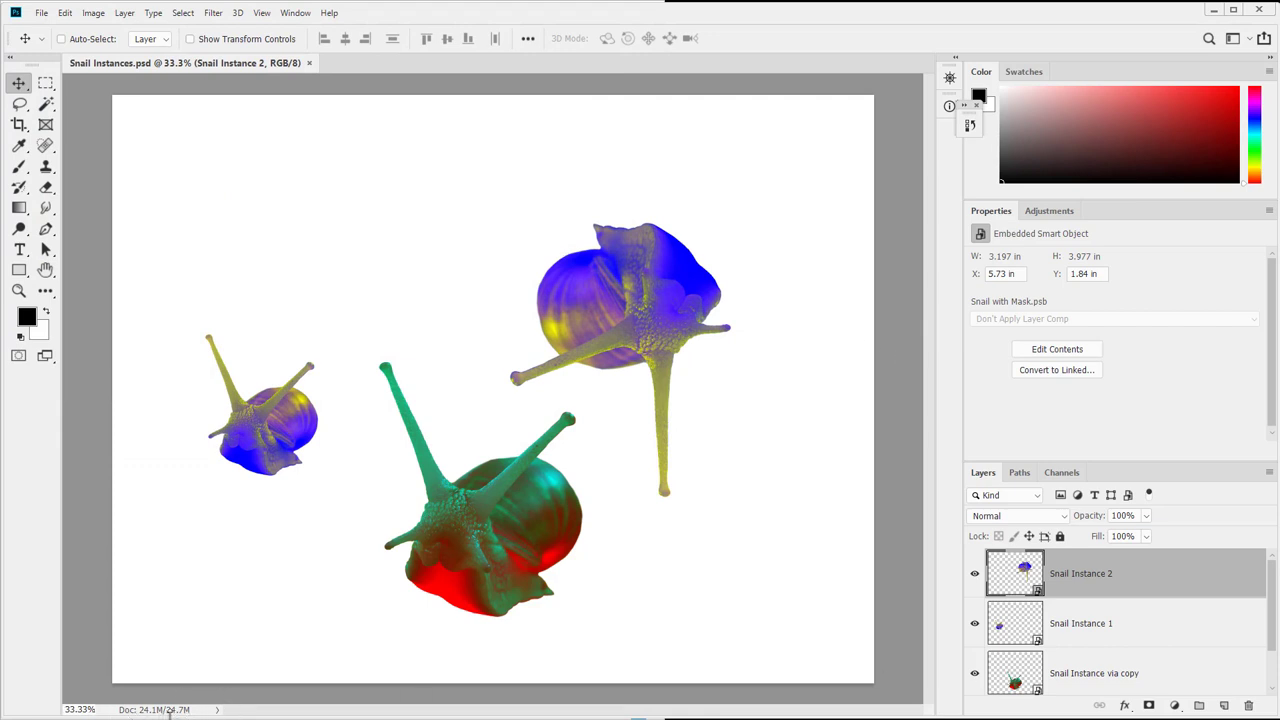
Step: Check the document's dimensions and its Smart Objects status, and return the status readout to Document Sizes
{"action": "left_click", "coordinate": [208, 710]}
{"action": "left_click", "coordinate": [208, 710]}
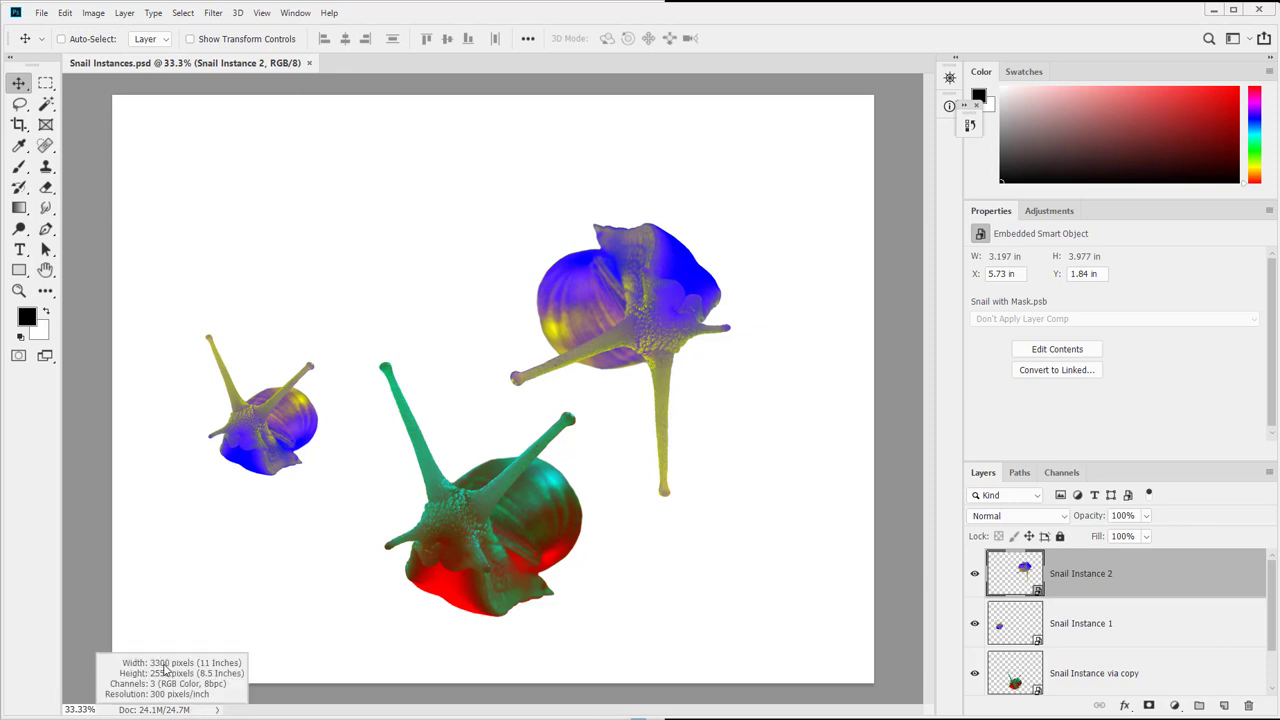
{"action": "left_click", "coordinate": [218, 710]}
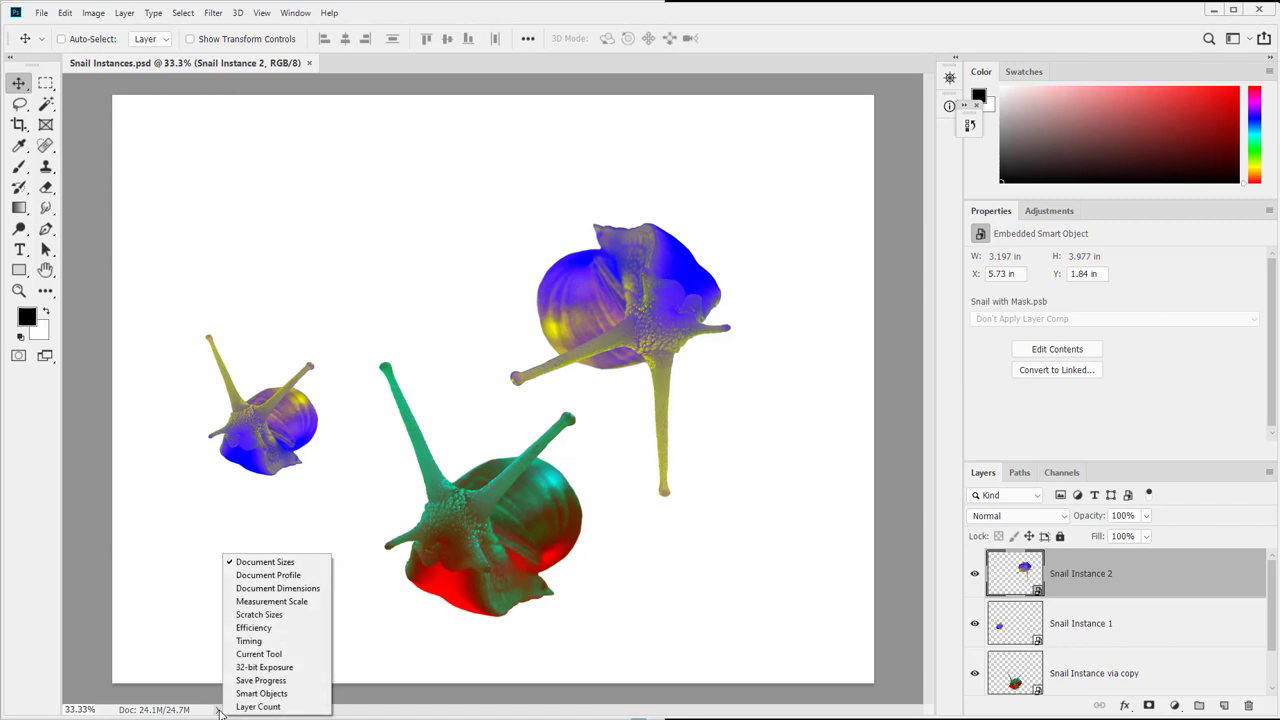
{"action": "left_click", "coordinate": [308, 694]}
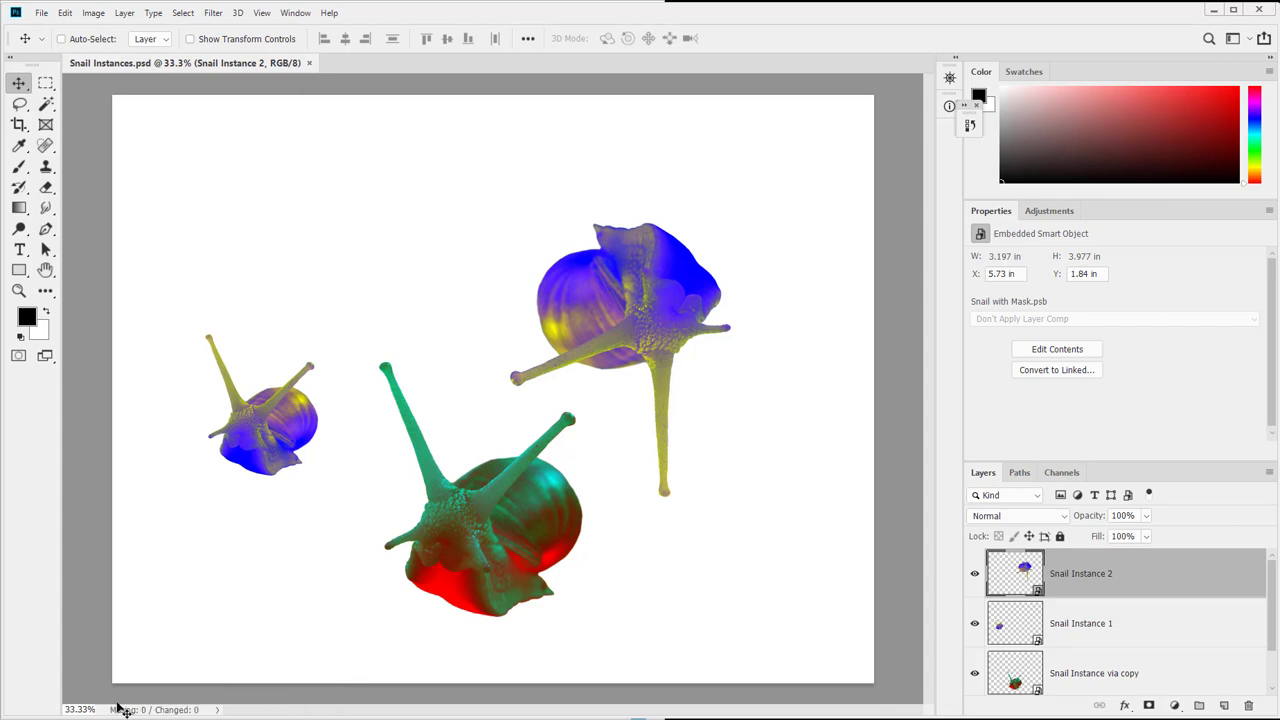
{"action": "left_click", "coordinate": [217, 710]}
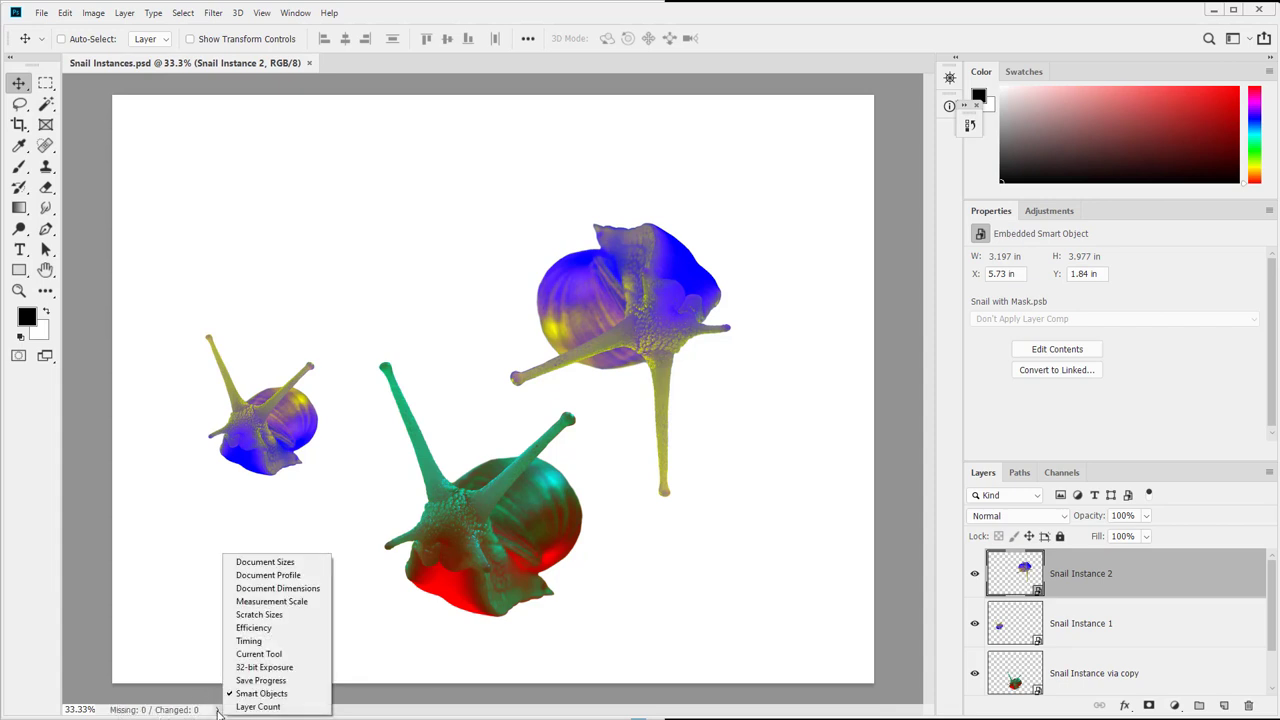
{"action": "left_click", "coordinate": [308, 567]}
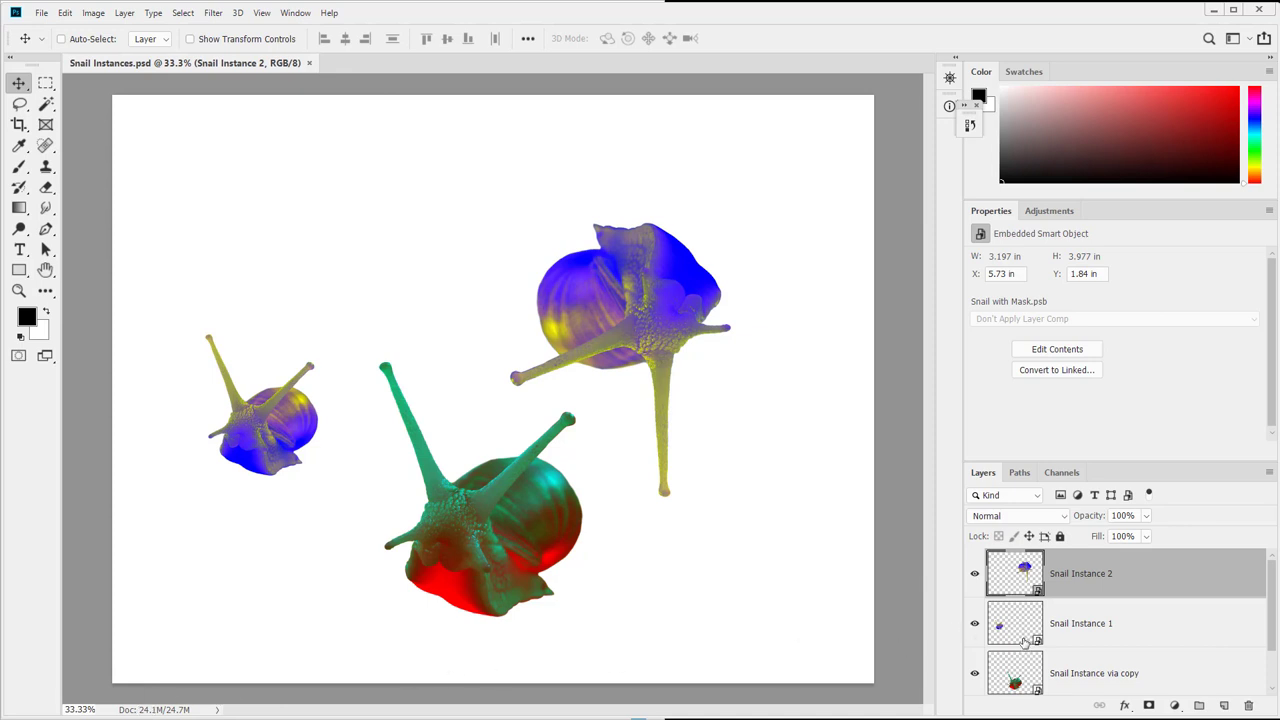
Step: Duplicate the Snail Instance 1 layer and rename the duplicate "Snail Instance 3"
{"action": "left_click_drag", "start_coordinate": [1014, 626], "coordinate": [1226, 705]}
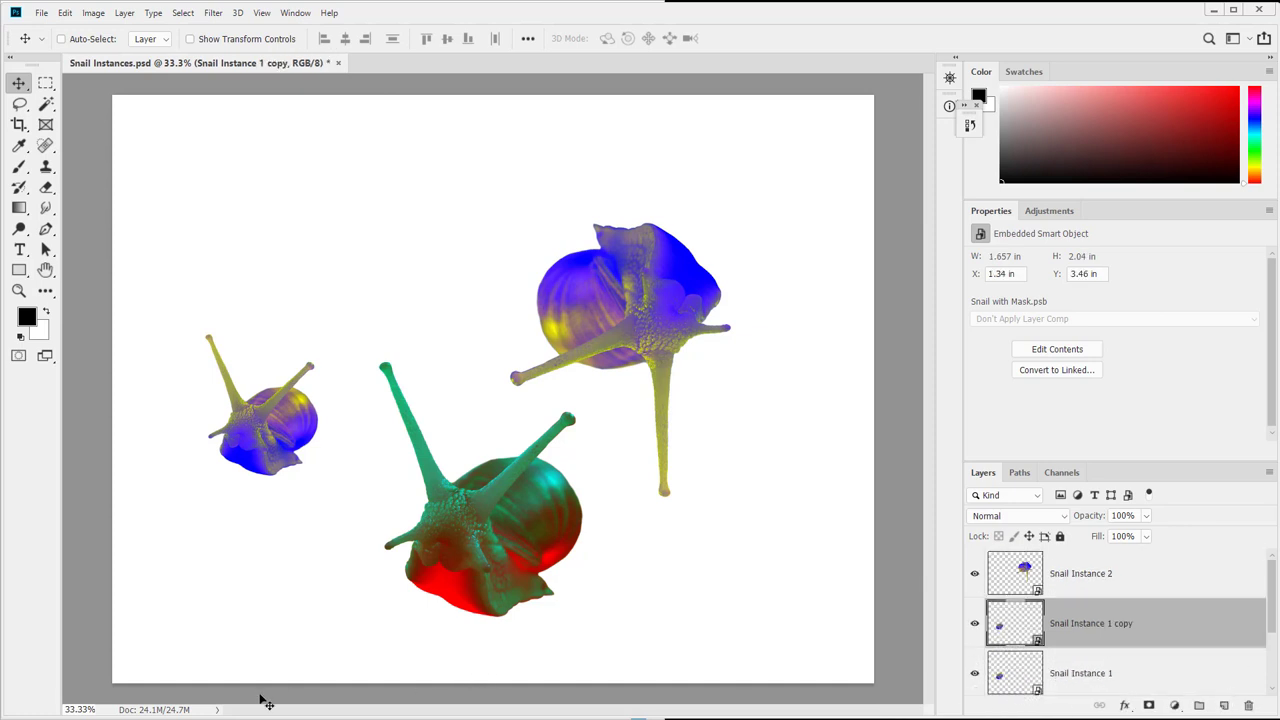
{"action": "double_click", "coordinate": [1103, 625]}
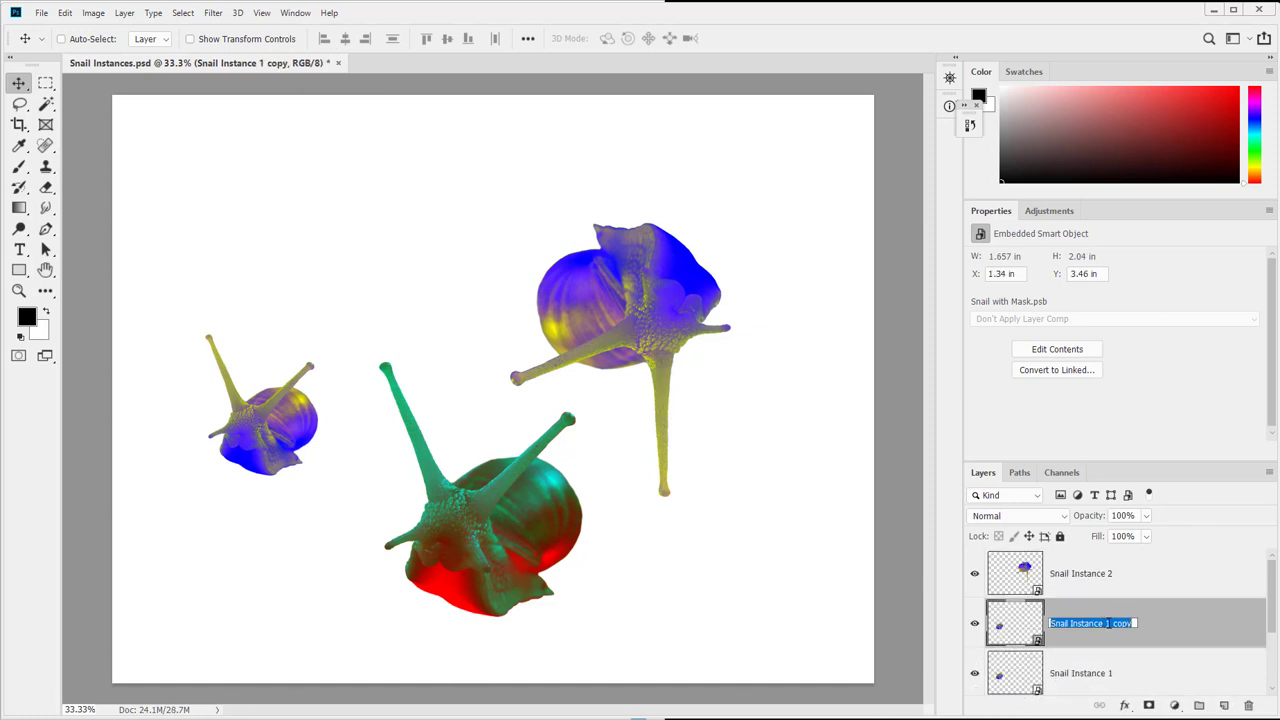
{"action": "left_click_drag", "start_coordinate": [1104, 625], "coordinate": [1271, 613]}
{"action": "type", "text": "3"}
{"action": "key", "text": "Return"}
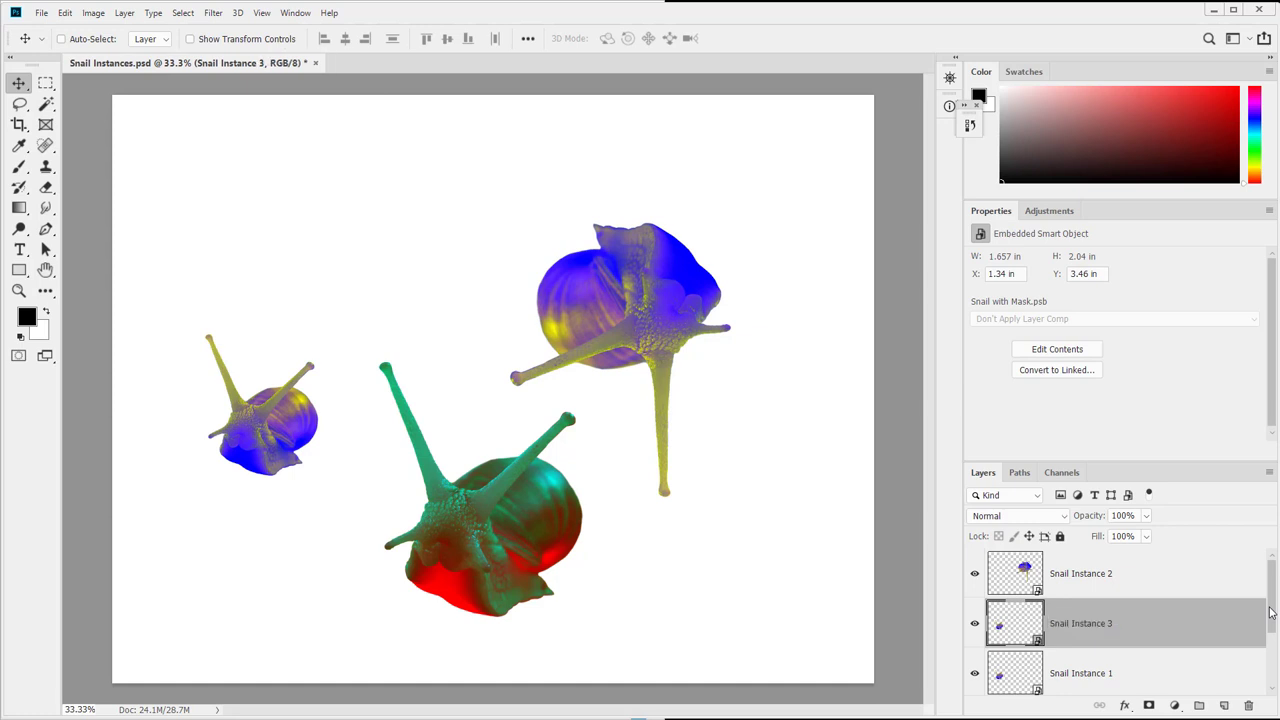
Step: Enlarge Snail Instance 3 to about 2.7 x 3.3 inches, place it at the canvas's upper middle and save the document
{"action": "key", "text": "ctrl+t"}
{"action": "left_click_drag", "start_coordinate": [320, 334], "coordinate": [434, 282]}
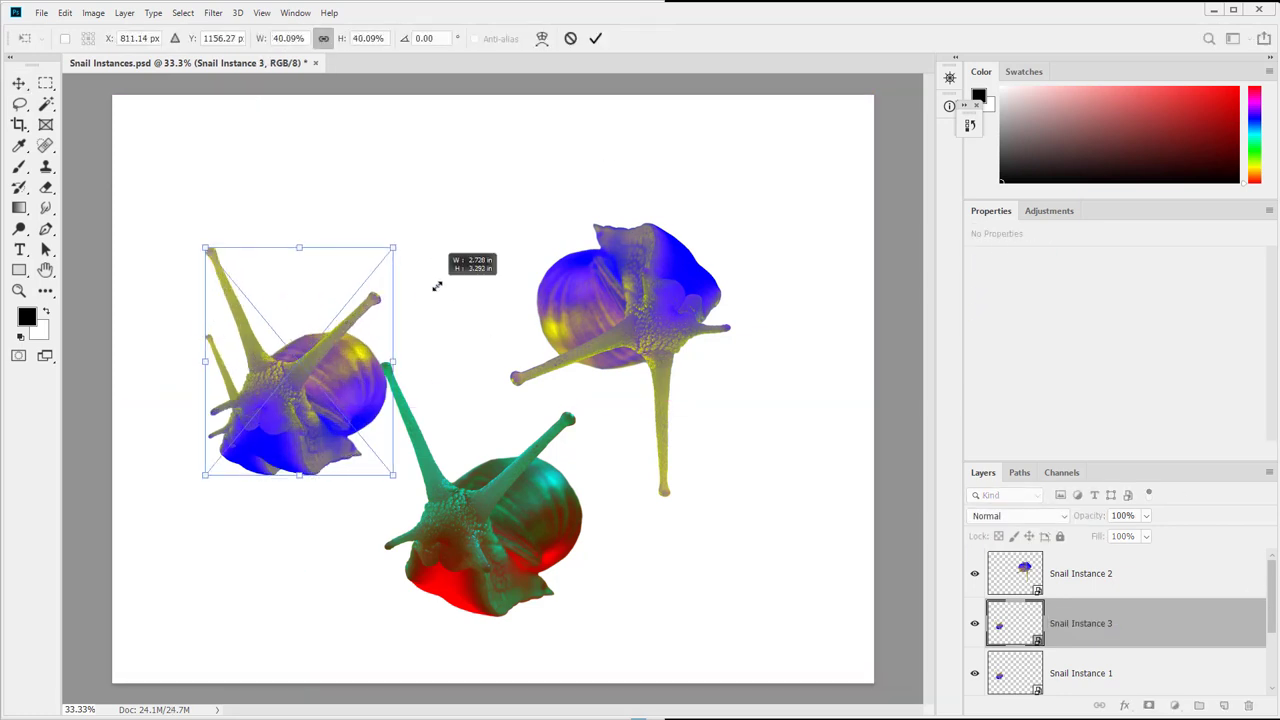
{"action": "left_click_drag", "start_coordinate": [328, 353], "coordinate": [457, 240]}
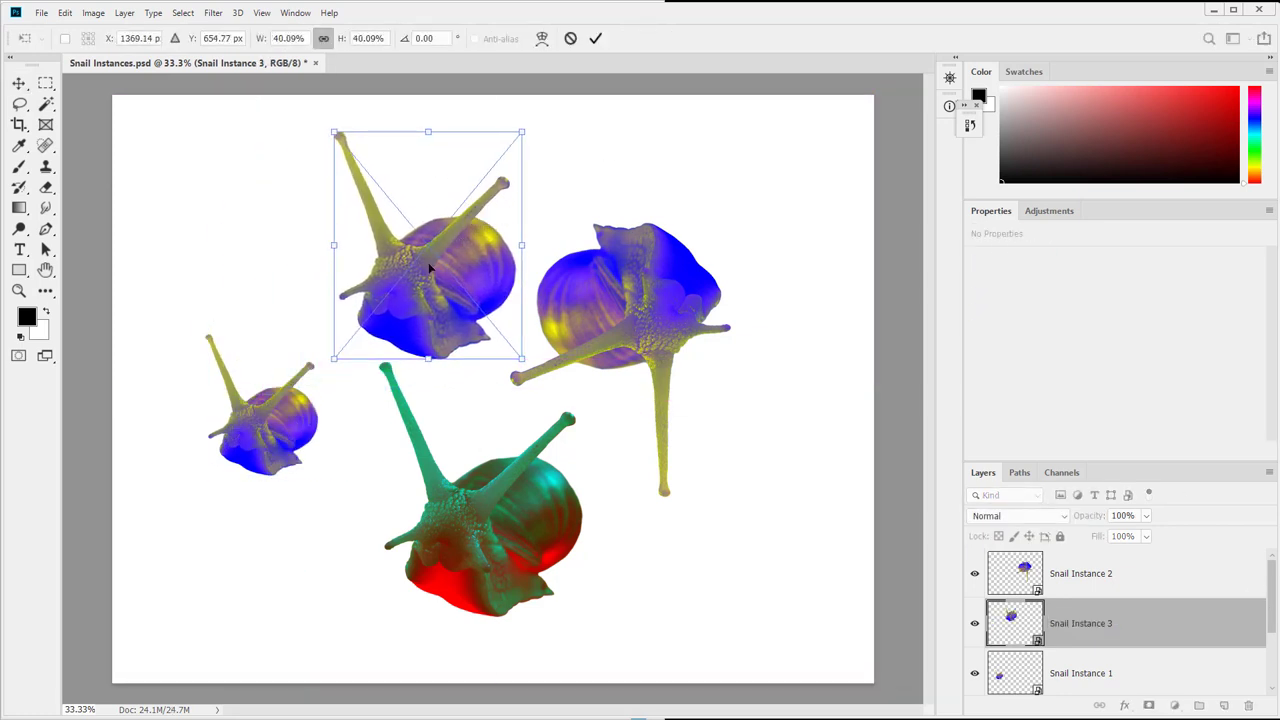
{"action": "key", "text": "Return"}
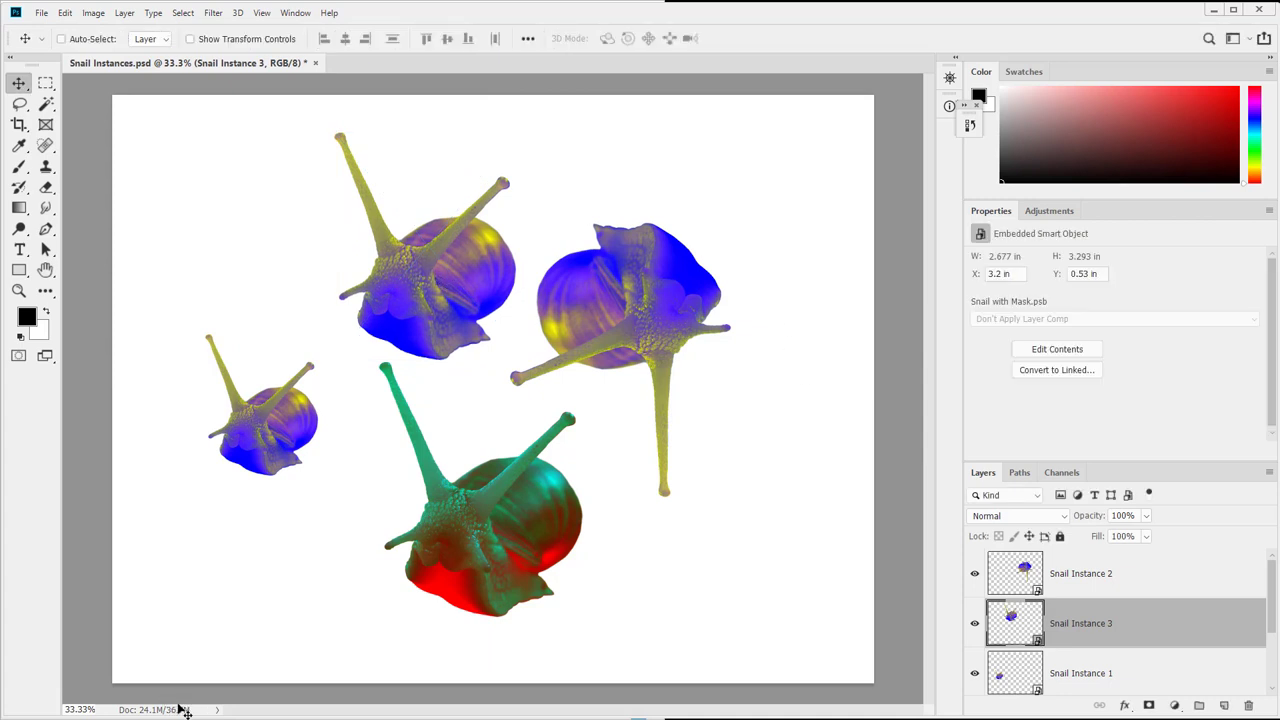
{"action": "key", "text": "ctrl+s"}
Step: Try a duplicate of Snail Instance 3 offset below the original, and undo it
{"action": "left_click_drag", "start_coordinate": [1020, 623], "coordinate": [1224, 705]}
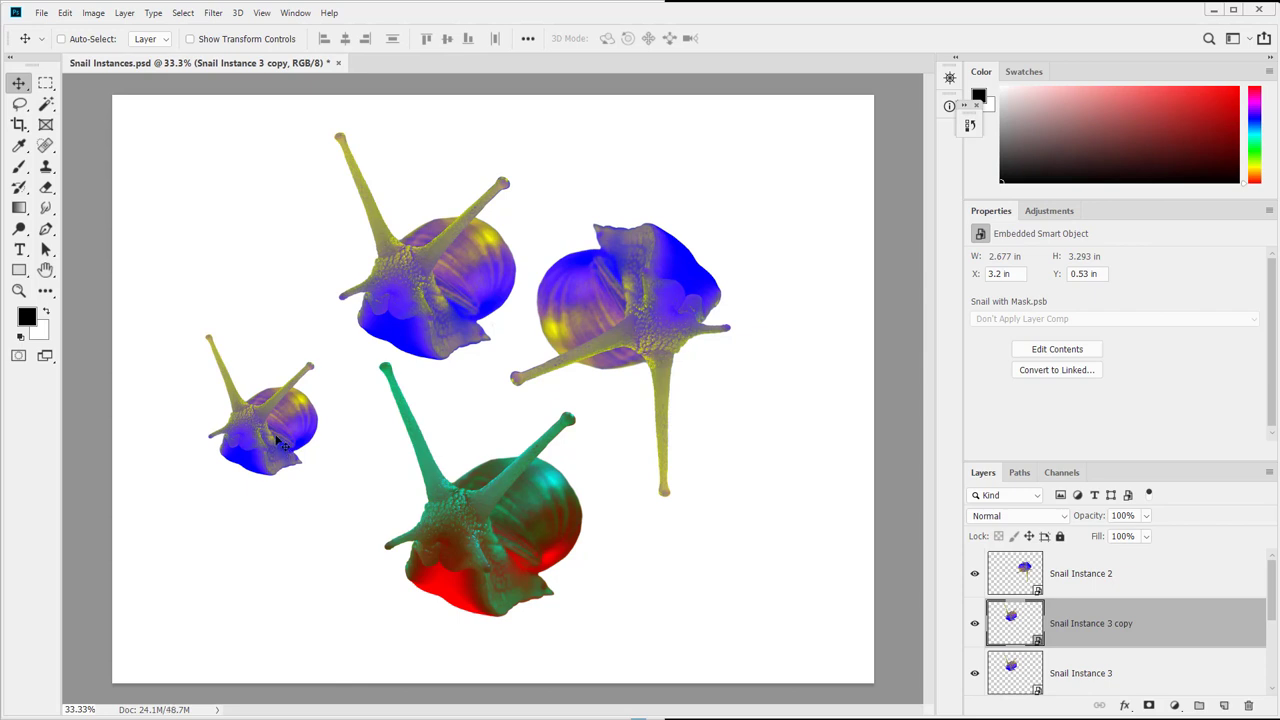
{"action": "left_click_drag", "start_coordinate": [250, 453], "coordinate": [257, 551]}
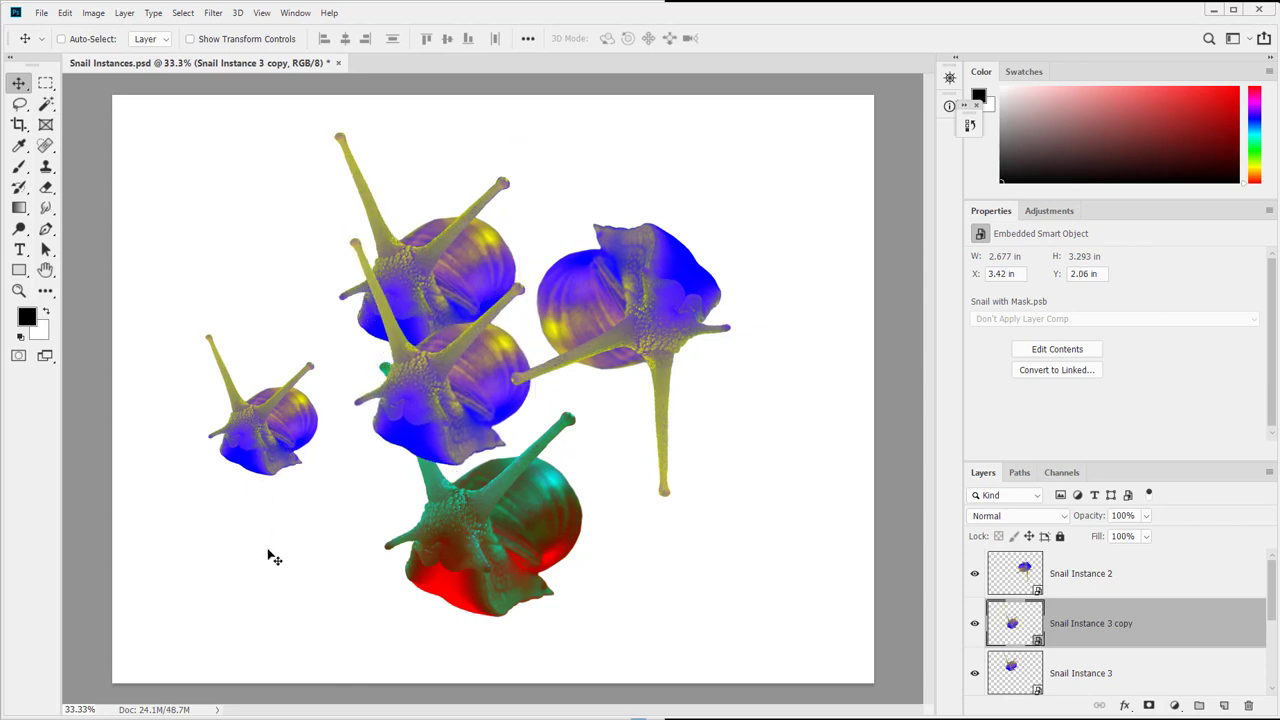
{"action": "key", "text": "ctrl"}
{"action": "key", "text": "ctrl+z"}
{"action": "key", "text": "ctrl+z"}
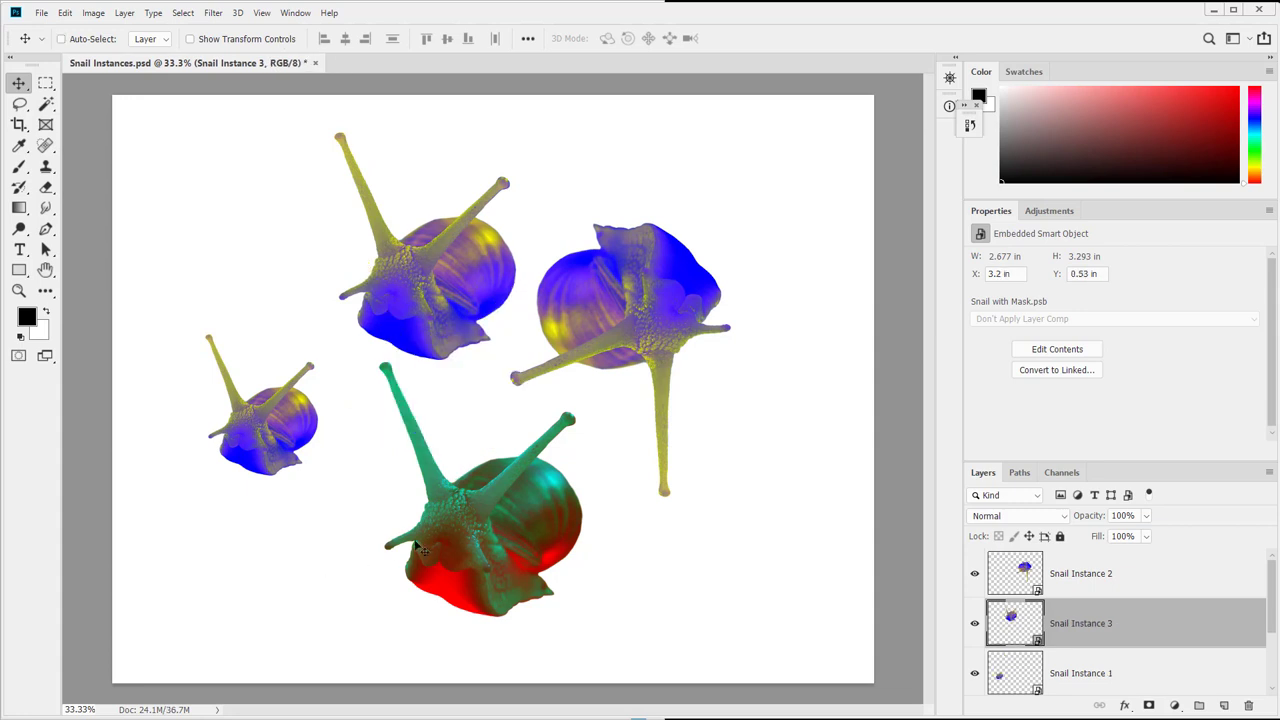
Step: Save the document and create a New Smart Object via Copy from the Snail Instance 1 layer
{"action": "key", "text": "ctrl+s"}
{"action": "left_click", "coordinate": [497, 528]}
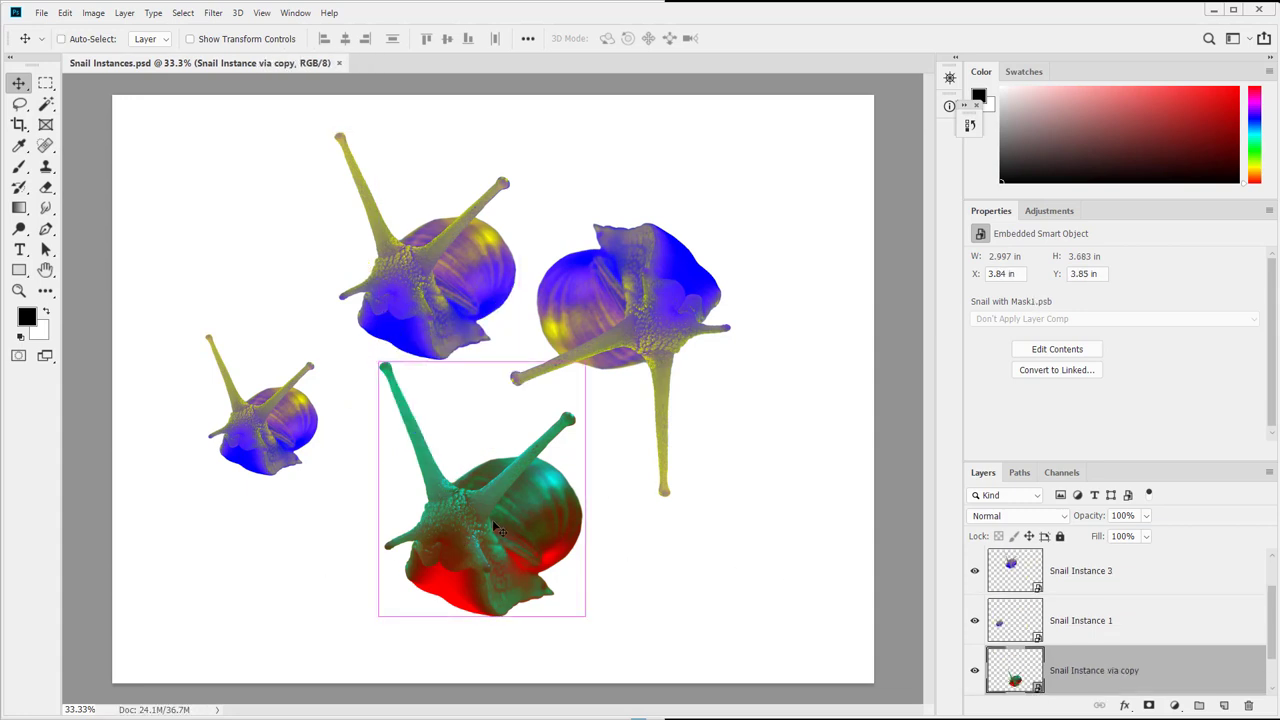
{"action": "left_click", "coordinate": [1112, 582]}
{"action": "left_click", "coordinate": [1107, 627]}
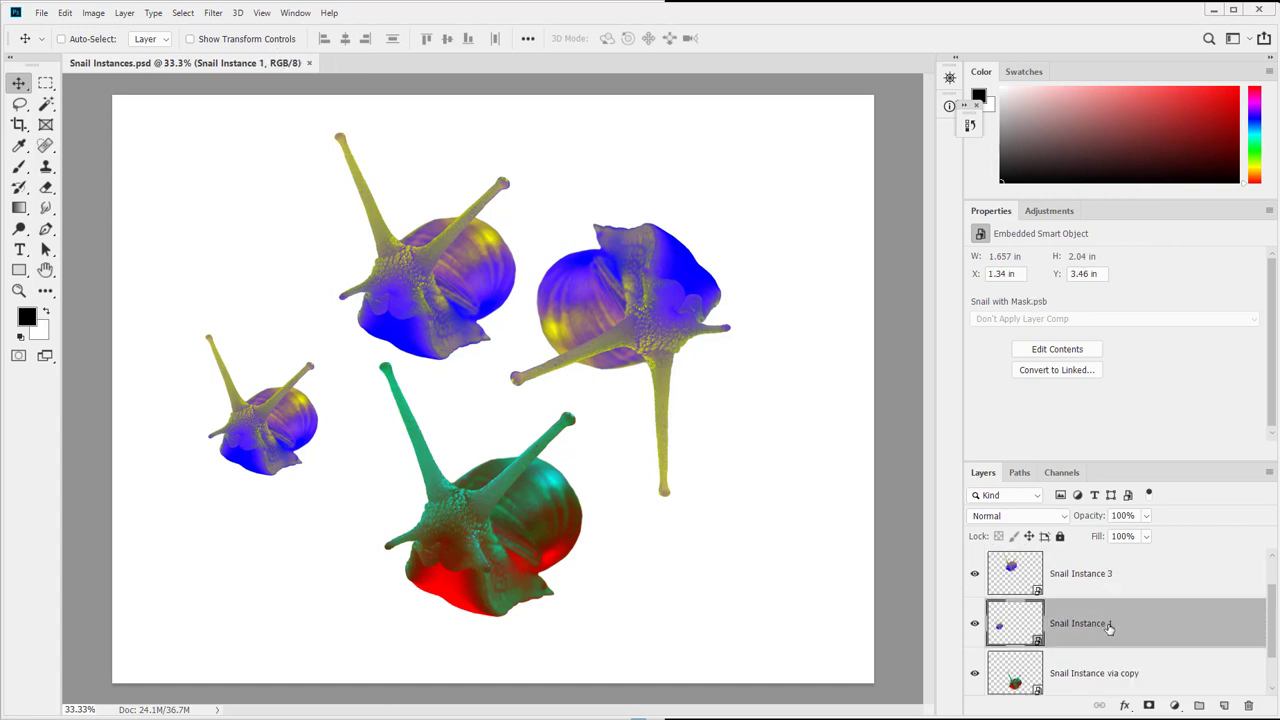
{"action": "right_click", "coordinate": [1184, 626]}
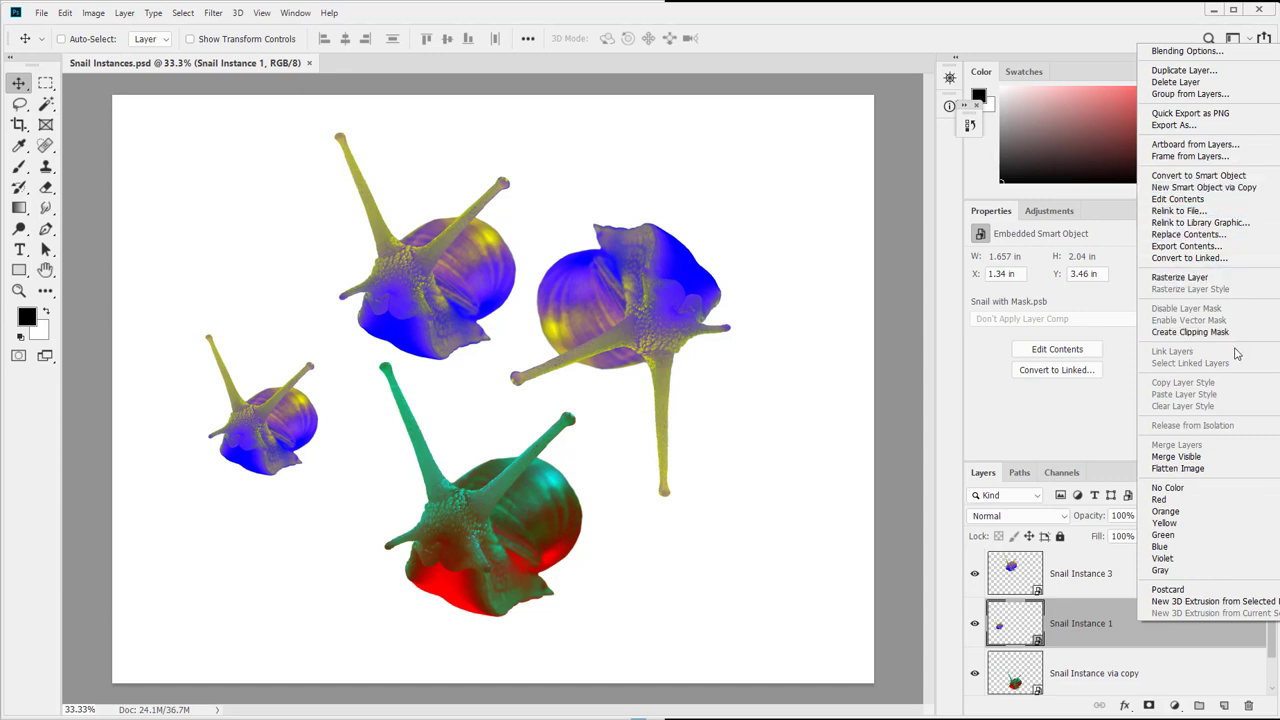
{"action": "left_click", "coordinate": [1239, 195]}
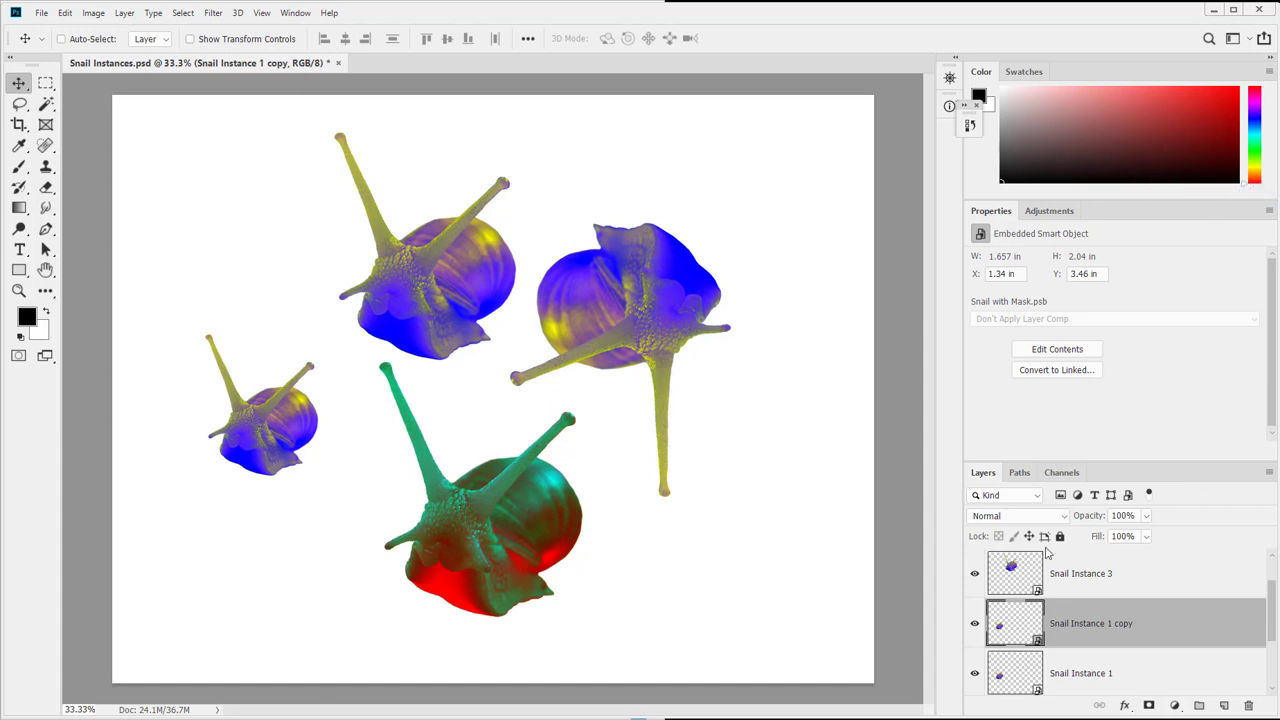
Step: Rename the new Snail Instance 1 copy layer "Snail Instance Via copy 2"
{"action": "double_click", "coordinate": [1090, 623]}
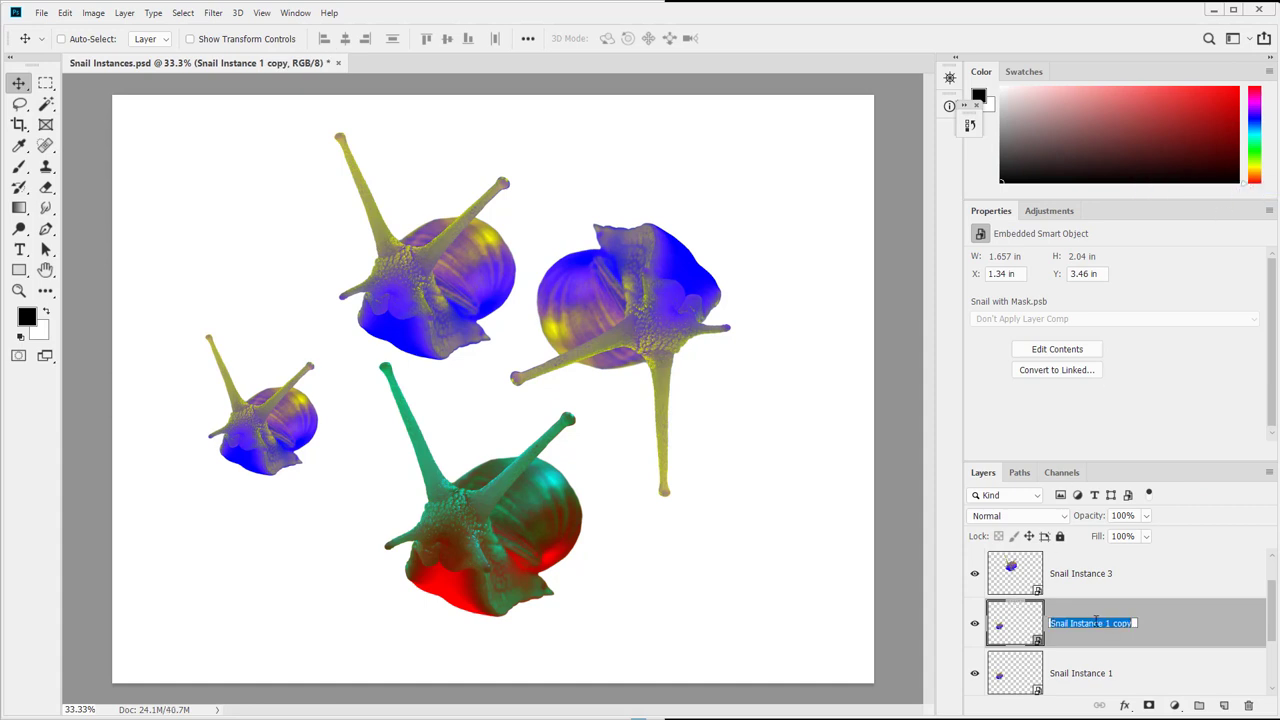
{"action": "left_click", "coordinate": [1103, 622]}
{"action": "type", "text": "Via"}
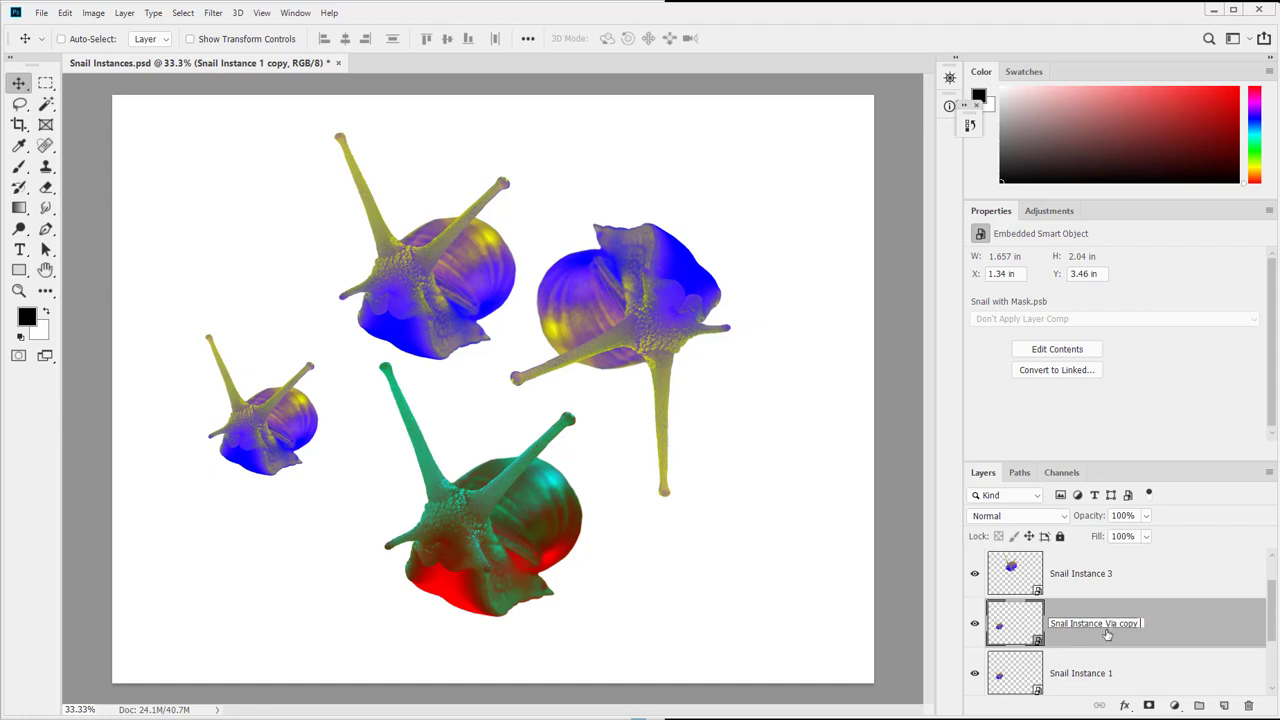
{"action": "type", "text": "2"}
{"action": "key", "text": "Return"}
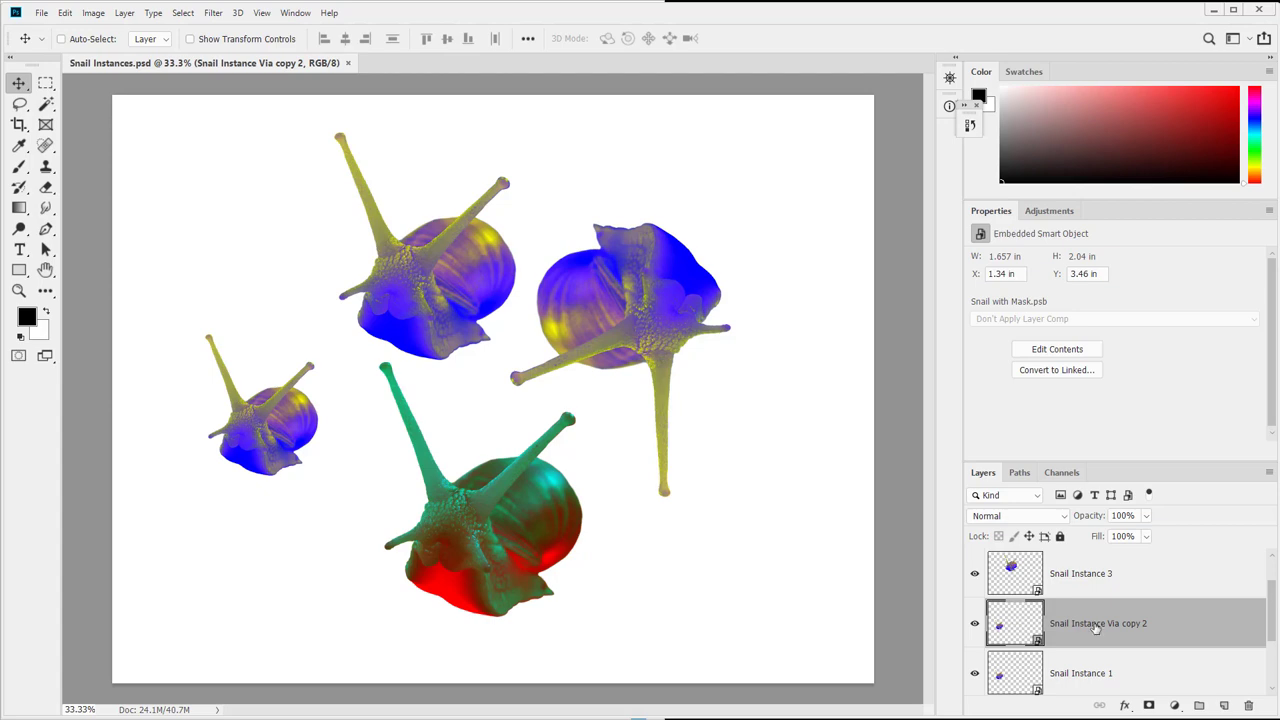
Step: Open the contents of the Snail Instance Via copy 2 Smart Object and compare them with the Snail Instances.psd composition
{"action": "double_click", "coordinate": [1208, 627]}
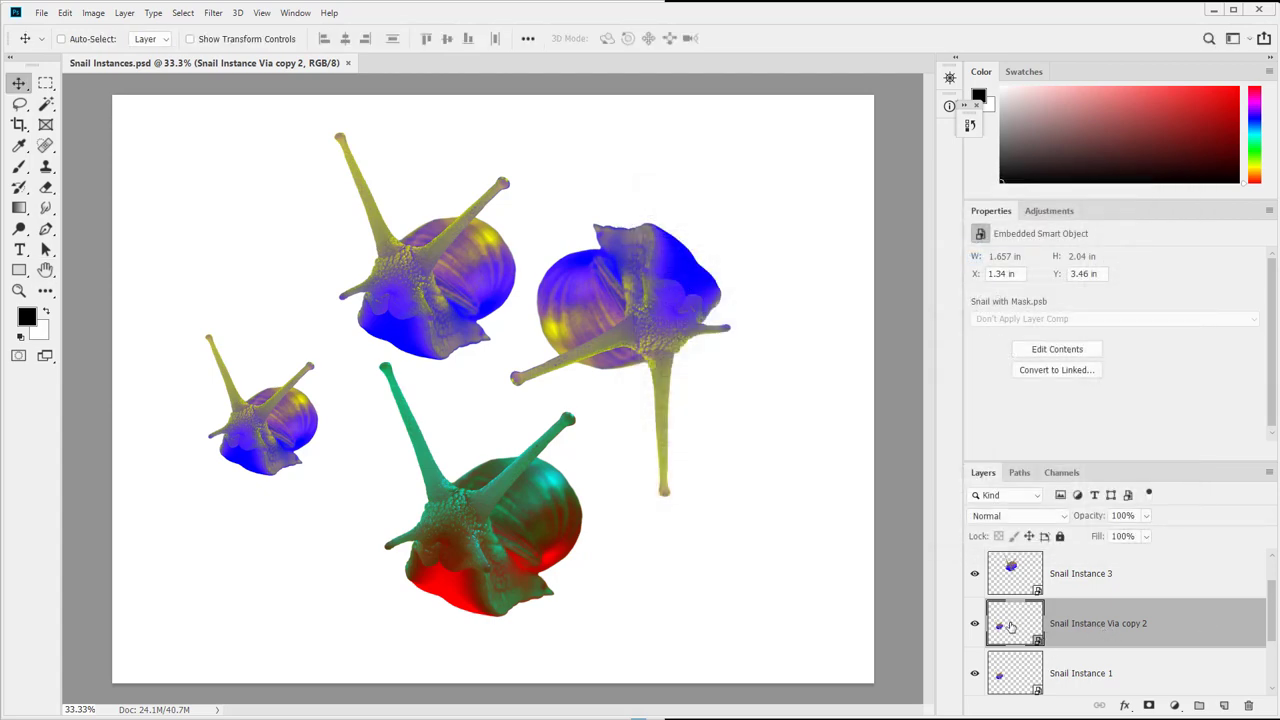
{"action": "double_click", "coordinate": [1008, 628]}
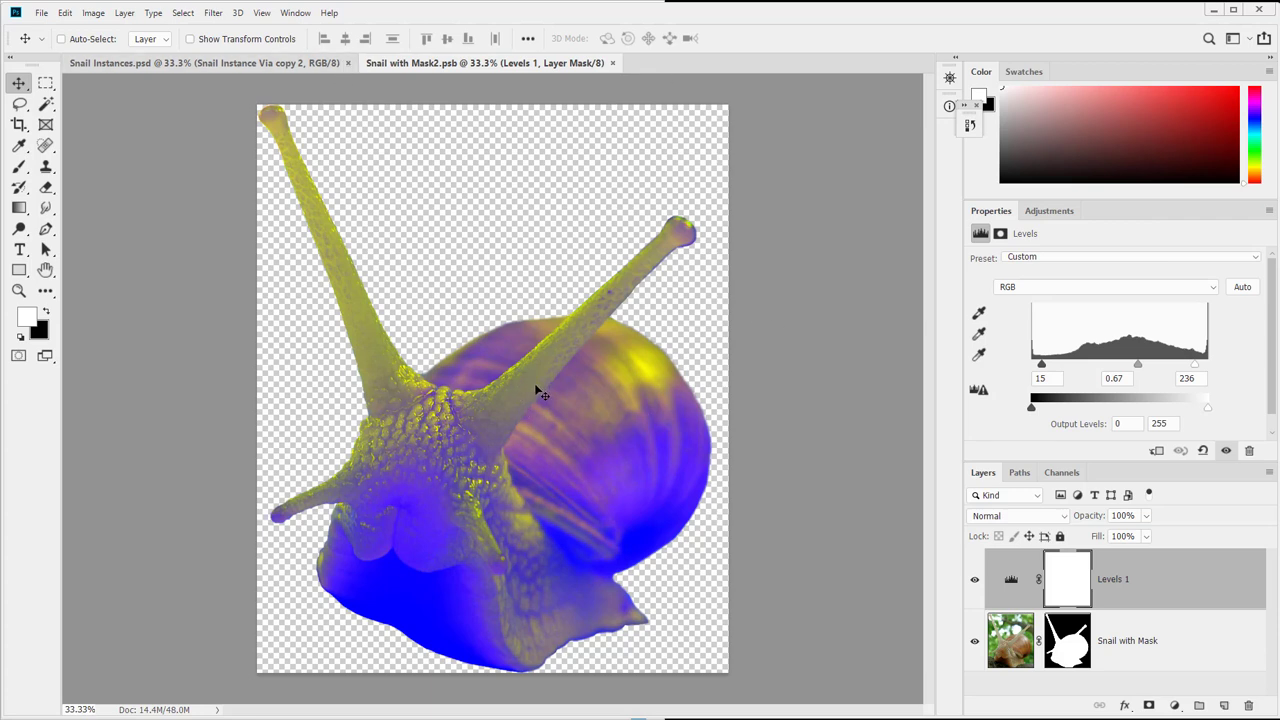
{"action": "left_click", "coordinate": [240, 63]}
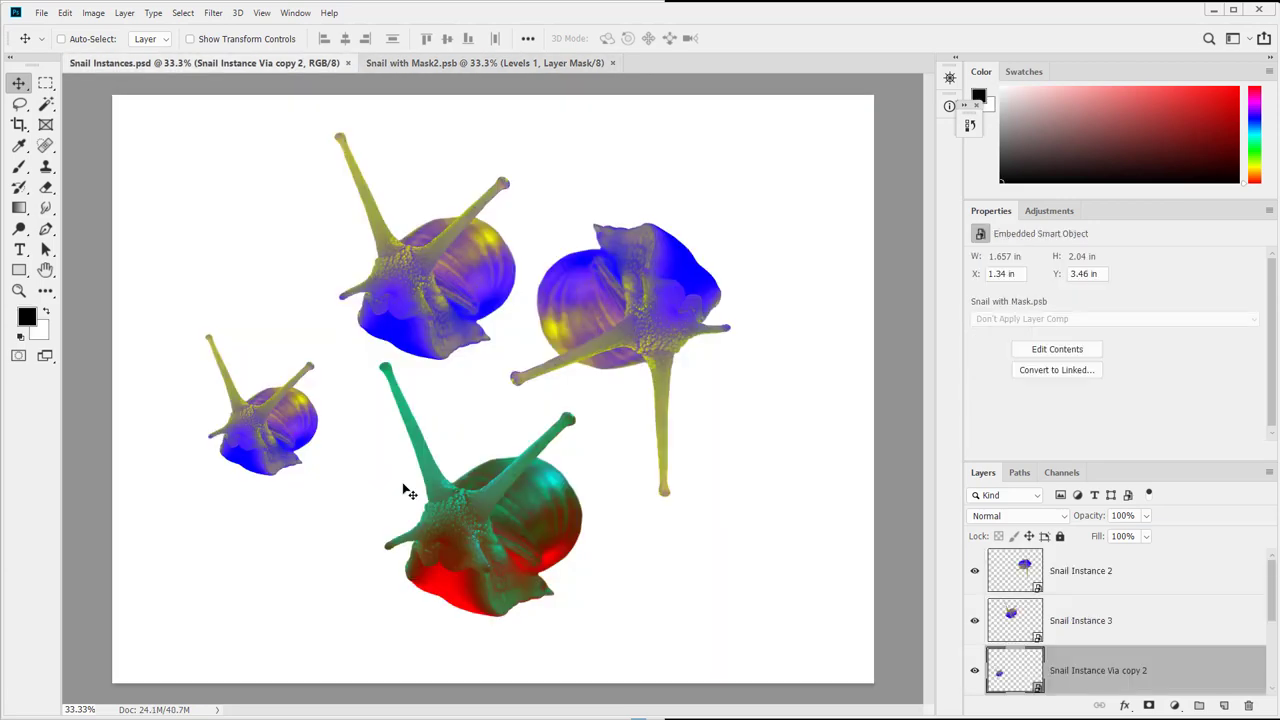
{"action": "left_click", "coordinate": [505, 63]}
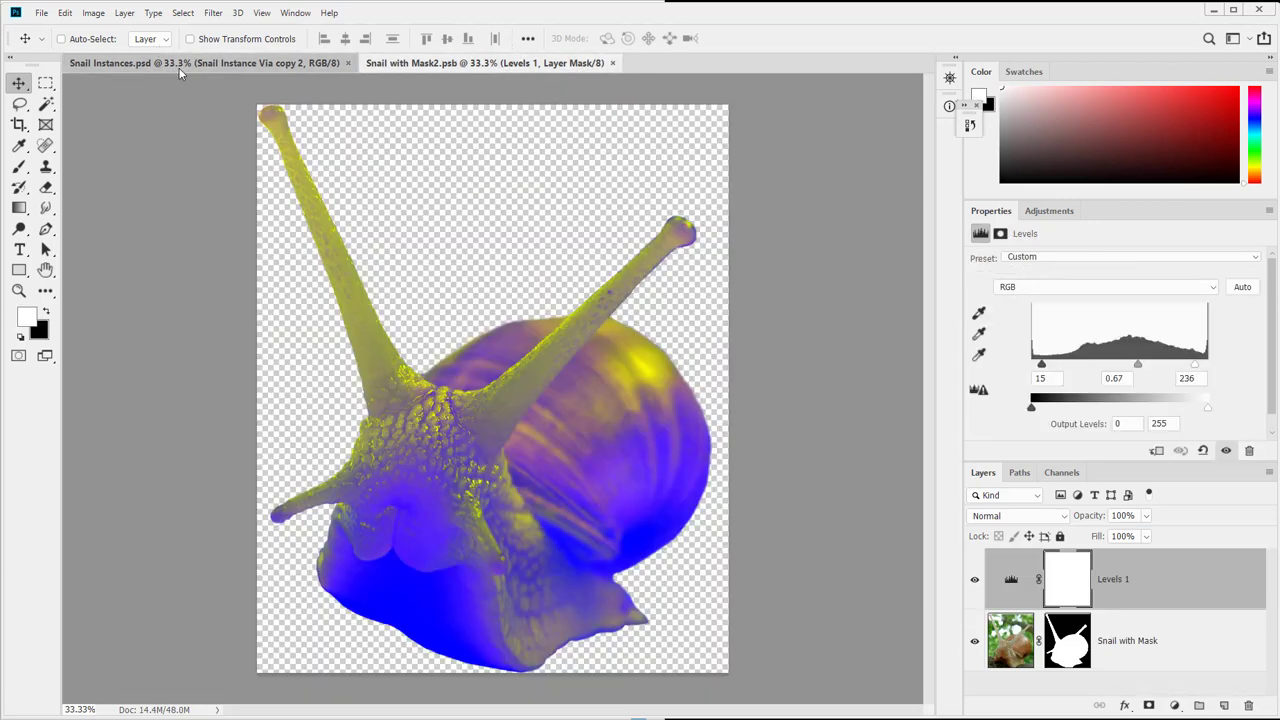
{"action": "left_click", "coordinate": [180, 66]}
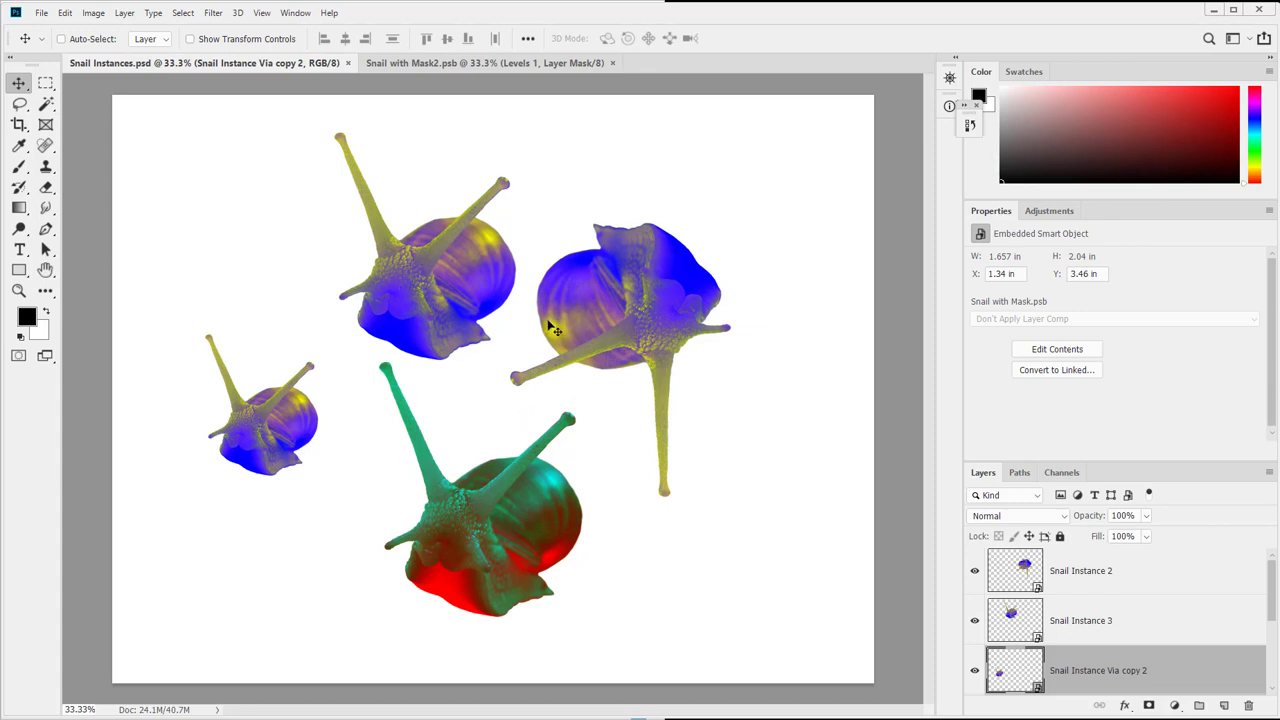
{"action": "left_click", "coordinate": [490, 63]}
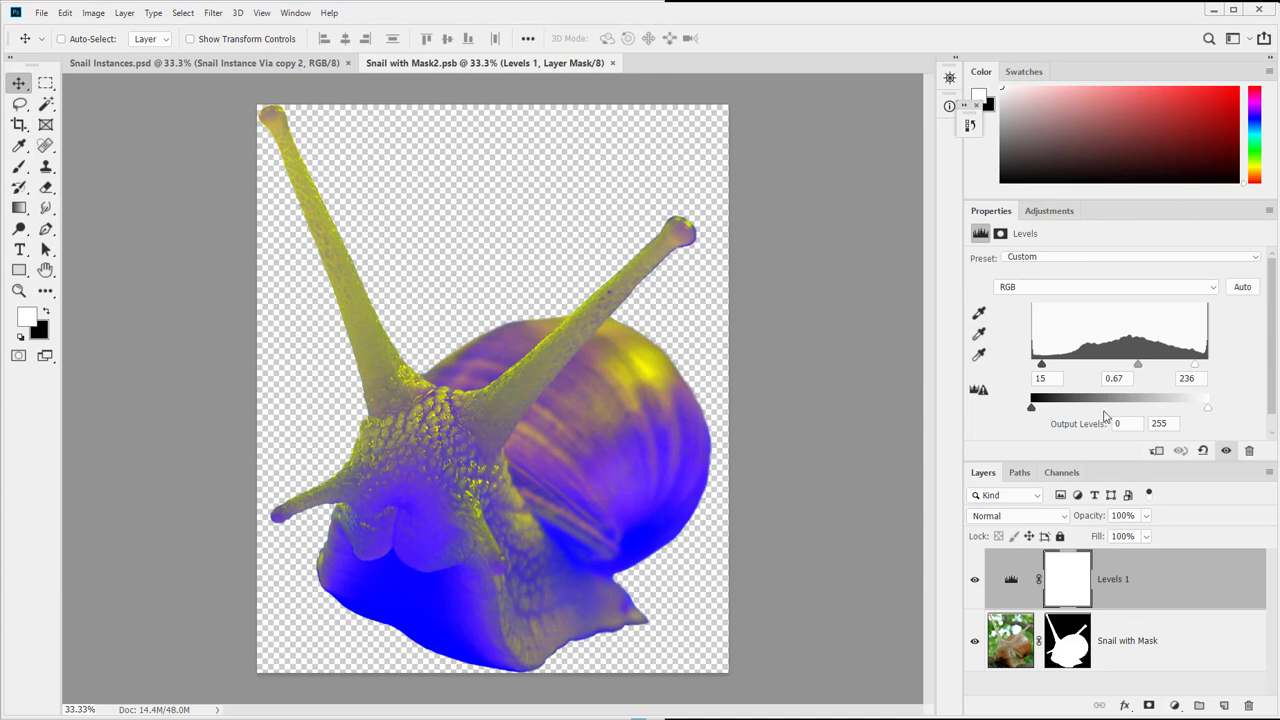
Step: Set the Levels 1 green channel's output levels to 255 and 20, then save and close the Smart Object contents
{"action": "left_click", "coordinate": [1051, 290]}
{"action": "left_click", "coordinate": [1051, 322]}
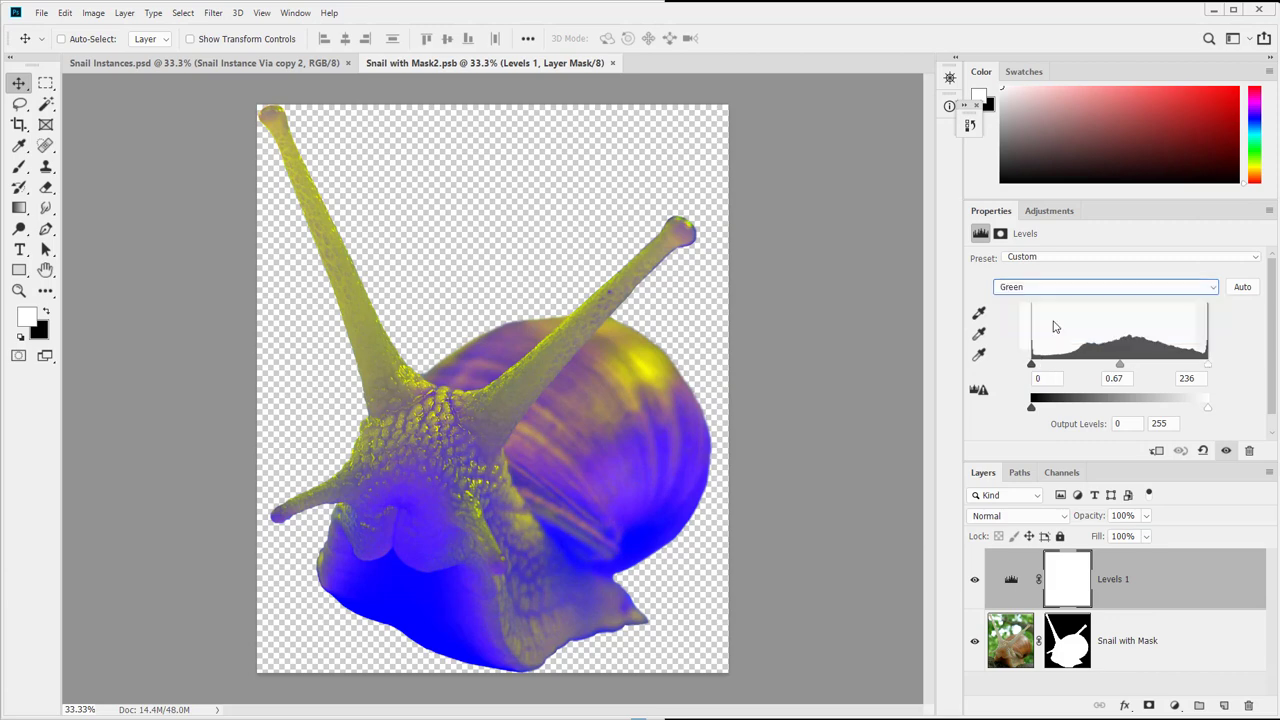
{"action": "mouse_move", "coordinate": [1031, 407]}
{"action": "left_mouse_down"}
{"action": "mouse_move", "coordinate": [1132, 408]}
{"action": "mouse_move", "coordinate": [1045, 412]}
{"action": "left_mouse_up"}
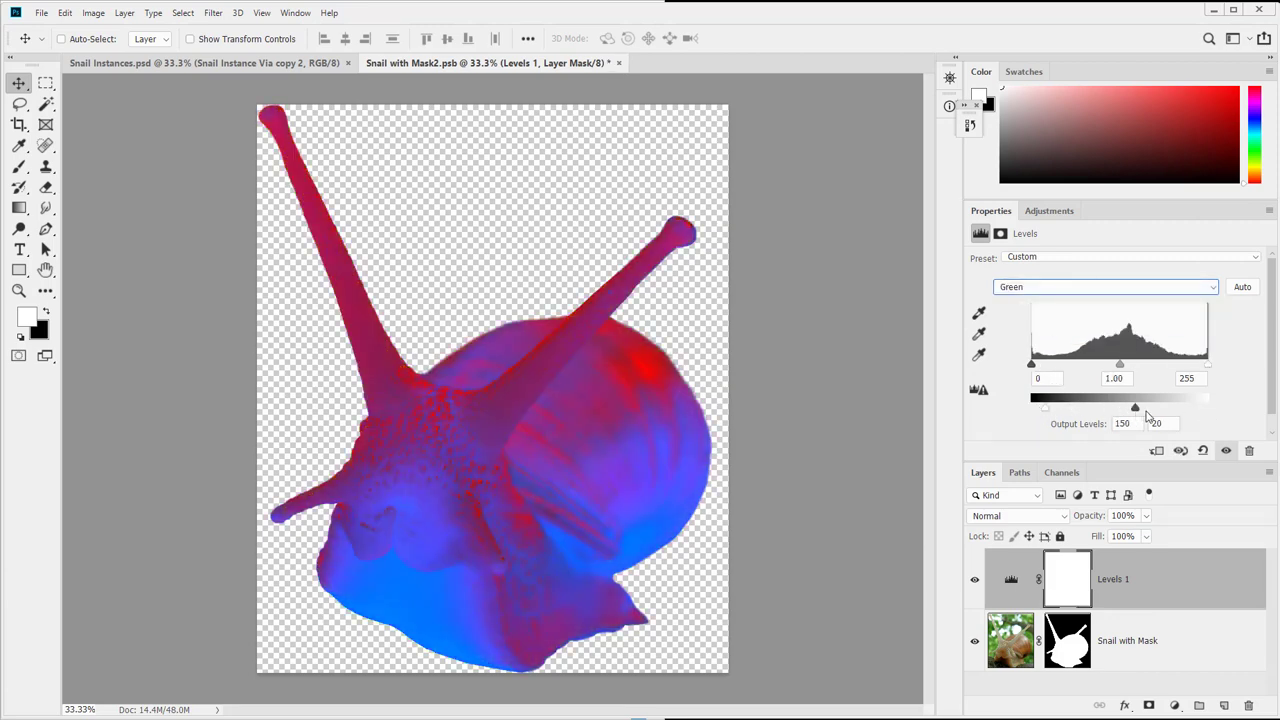
{"action": "left_click_drag", "start_coordinate": [1136, 408], "coordinate": [1228, 411]}
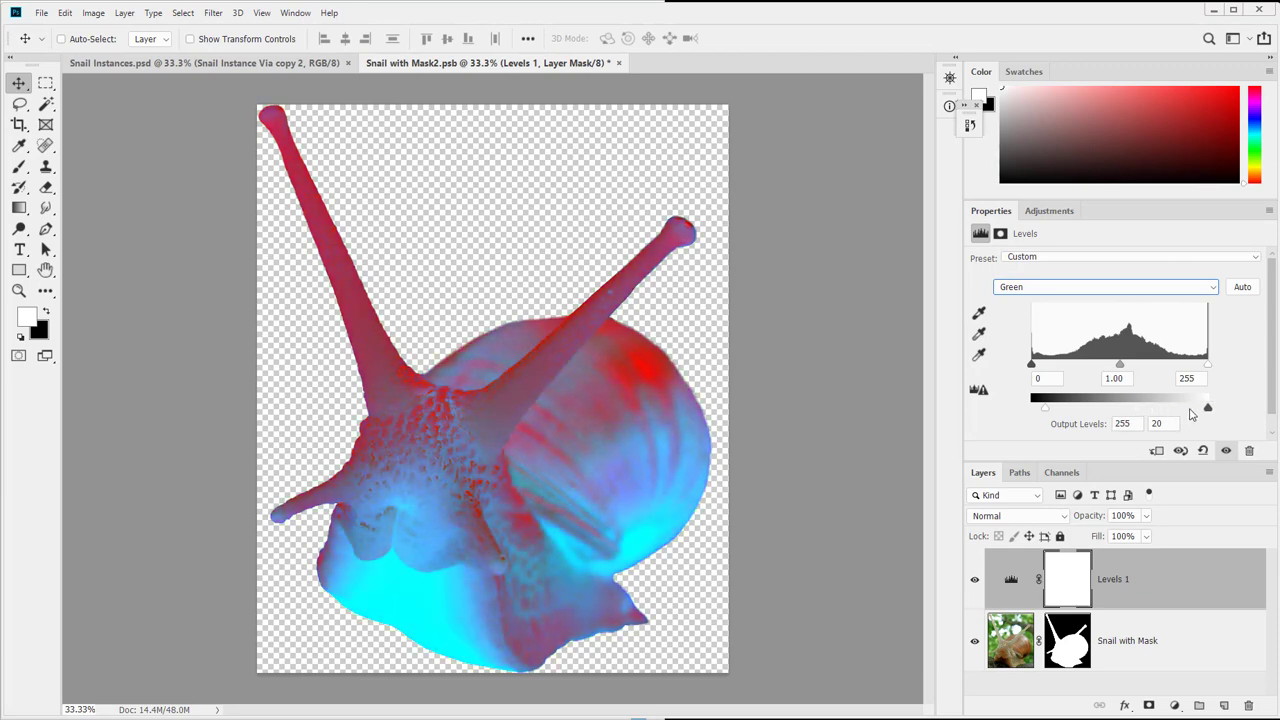
{"action": "key", "text": "ctrl+s"}
{"action": "key", "text": "ctrl+w"}
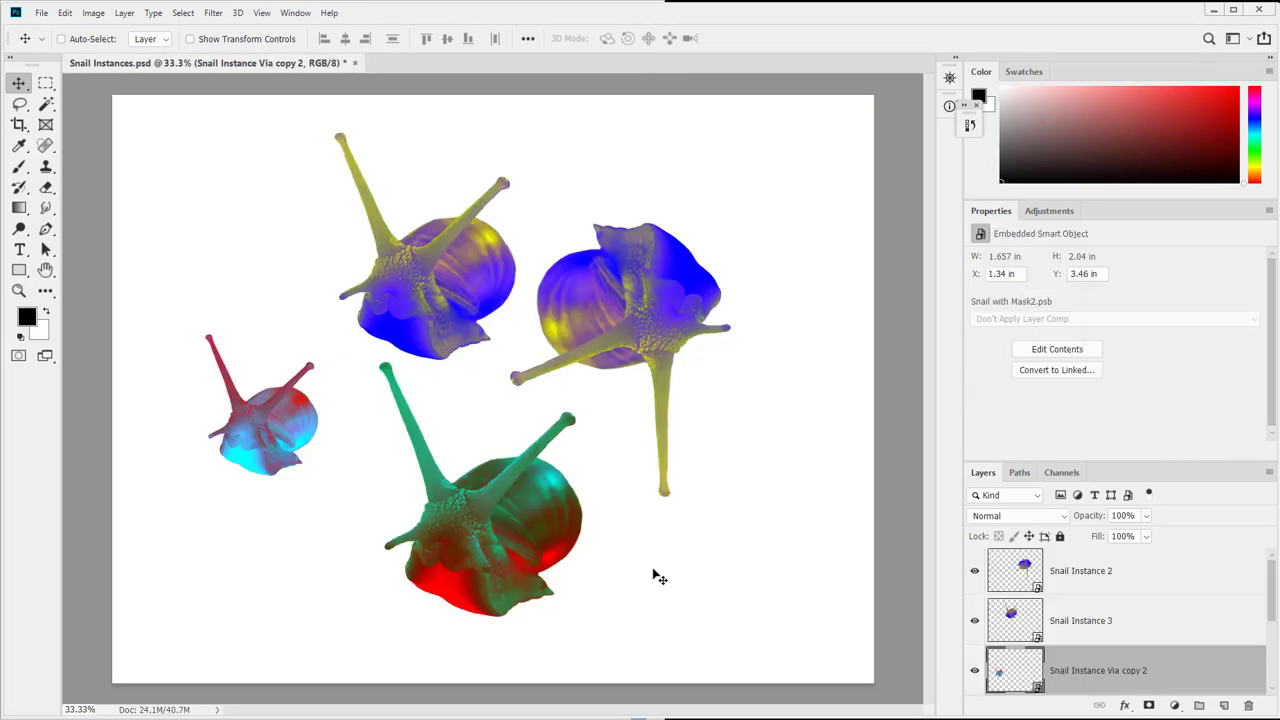
Step: Move the Snail Instance Via copy 2 snail below Snail Instance 1, to about X 1.11 in, Y 5.7 in, and save
{"action": "left_click_drag", "start_coordinate": [269, 433], "coordinate": [252, 589]}
{"action": "key", "text": "ctrl+s"}
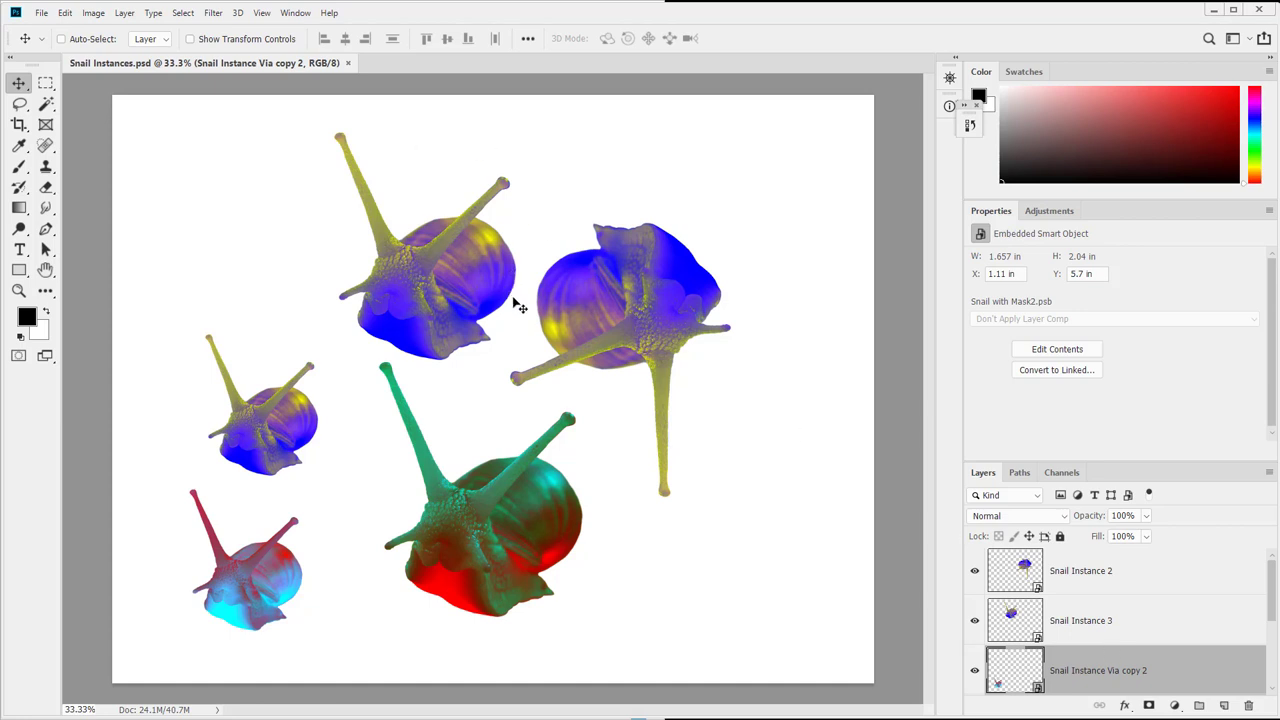
Step: Open the Ripple distortion filter for the Snail Instance 3 layer
{"action": "left_click", "coordinate": [1136, 638]}
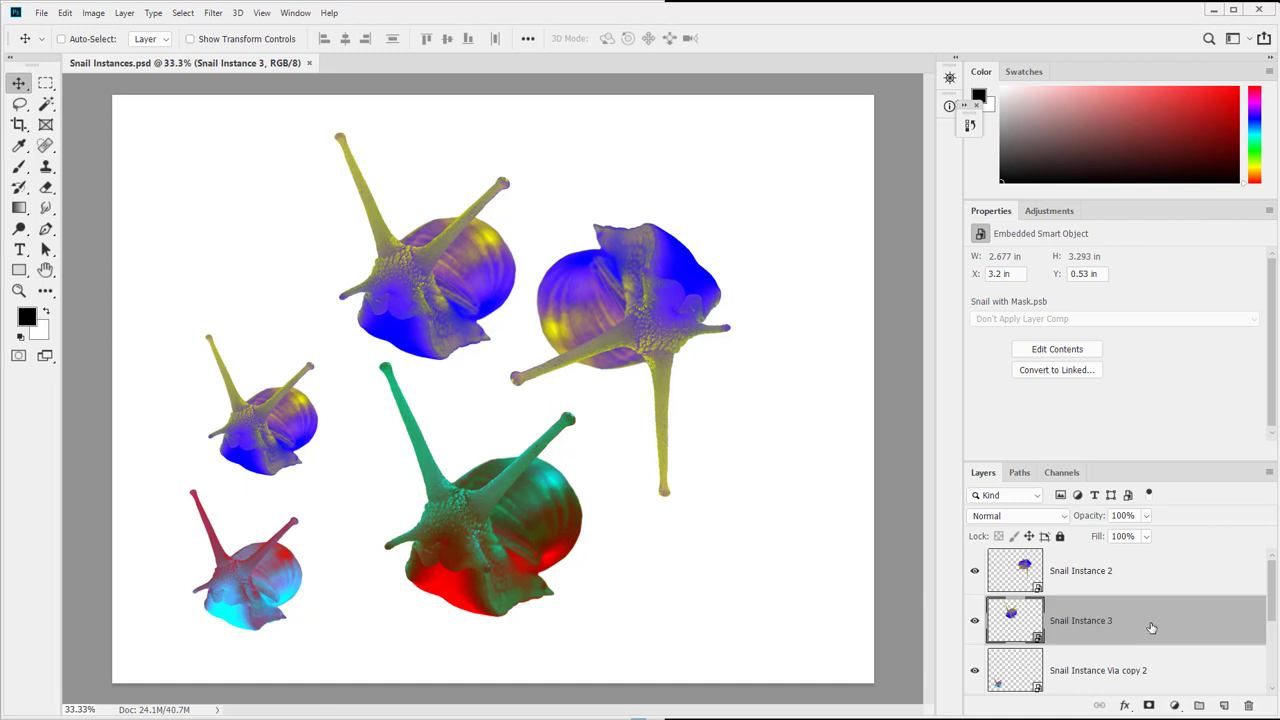
{"action": "left_click", "coordinate": [216, 14]}
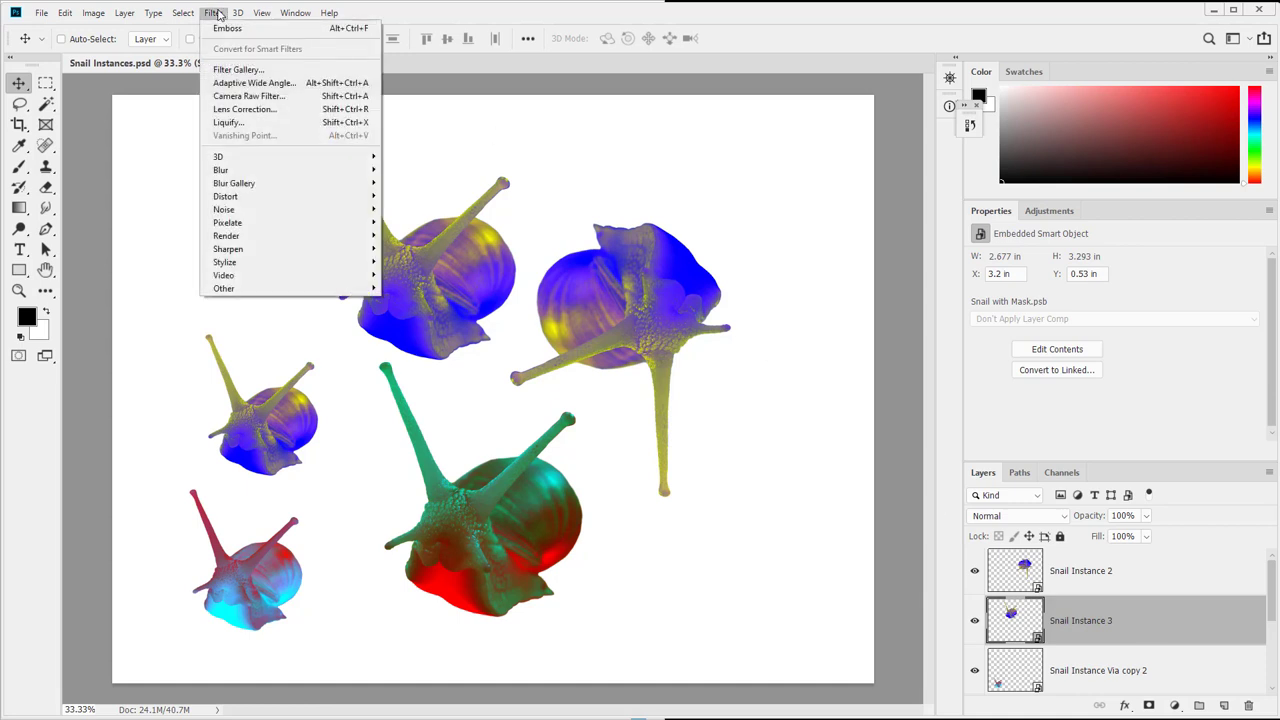
{"action": "left_click", "coordinate": [630, 260]}
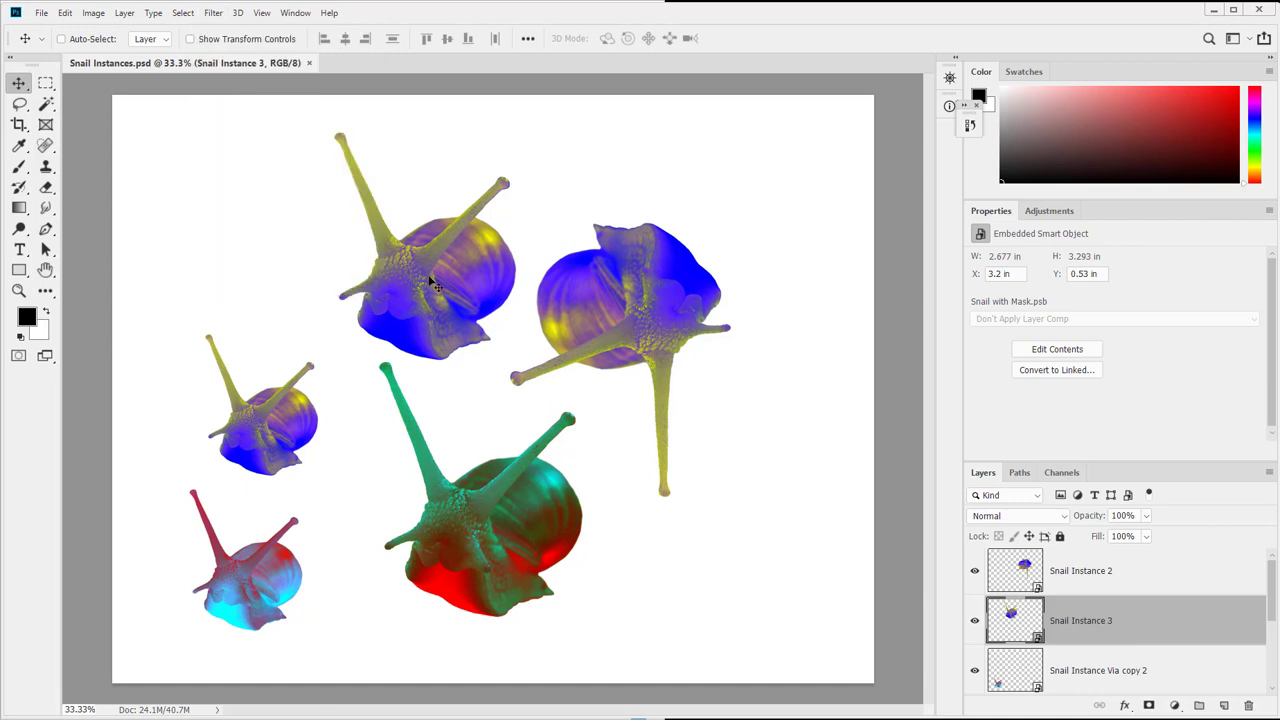
{"action": "left_click", "coordinate": [212, 14]}
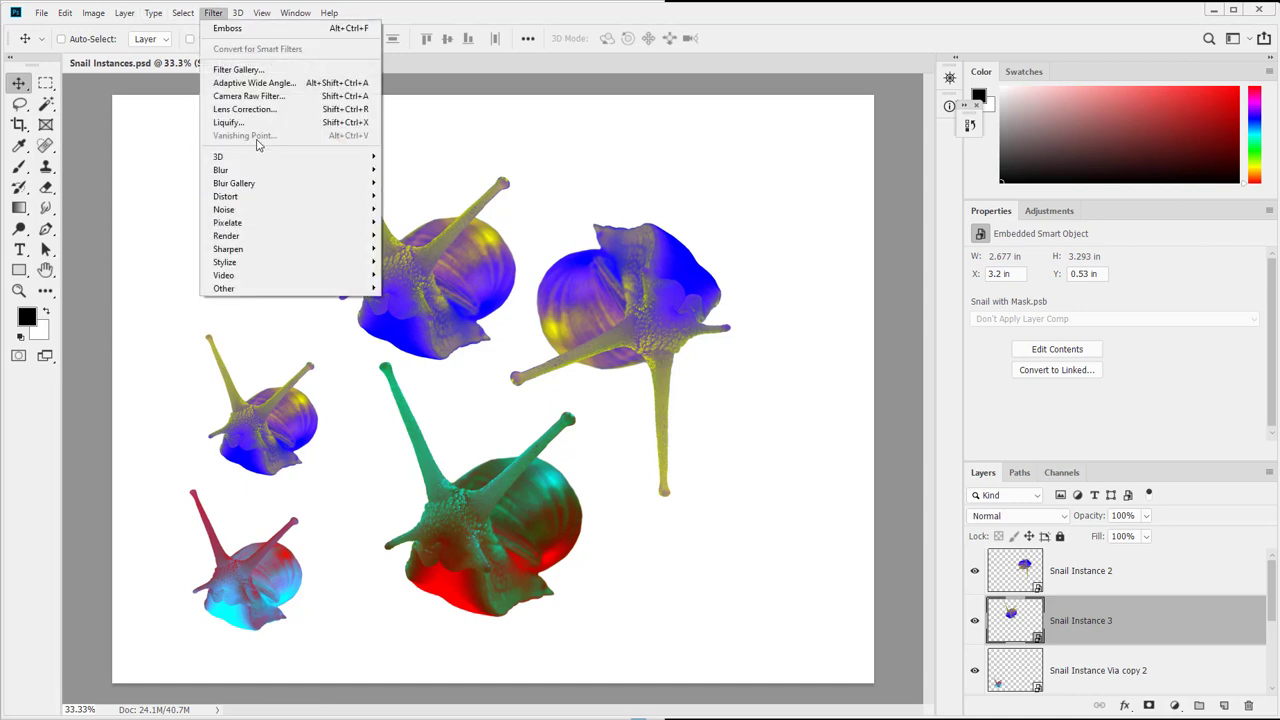
{"action": "mouse_move", "coordinate": [278, 240]}
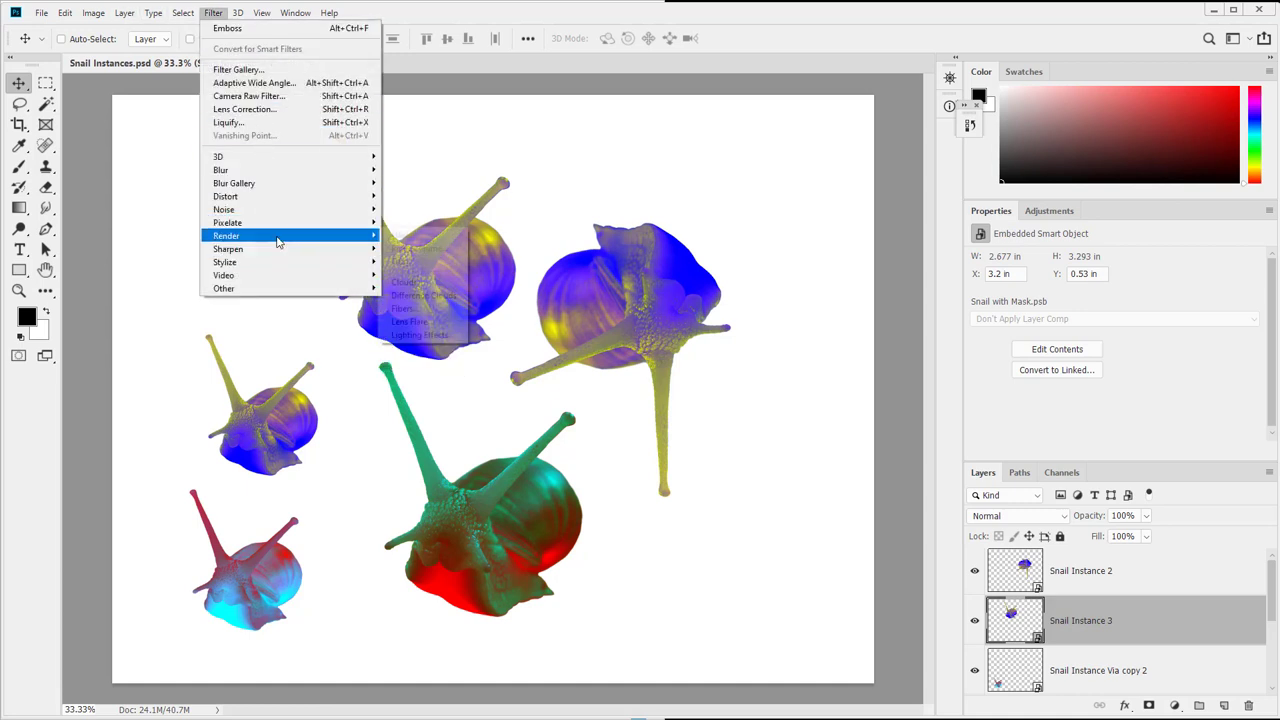
{"action": "mouse_move", "coordinate": [278, 196]}
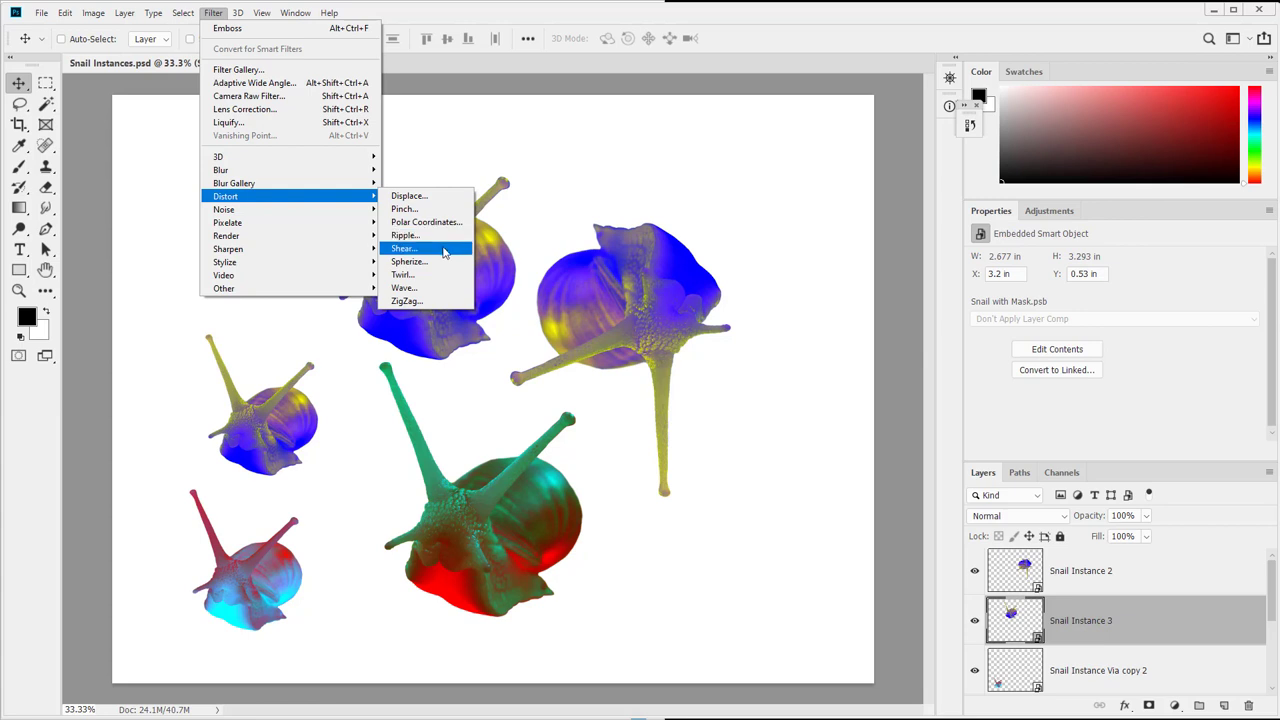
{"action": "left_click", "coordinate": [440, 236]}
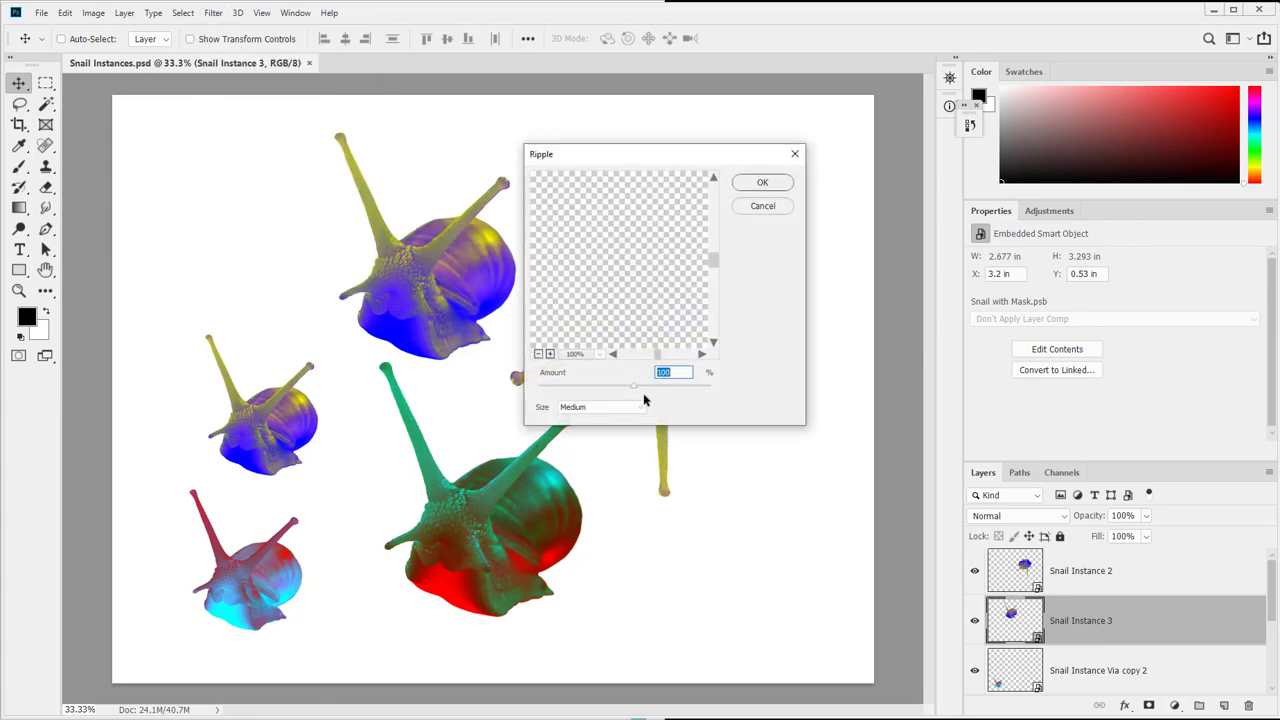
Step: Try a Ripple amount of -420% and examine the snail in the filter preview at 50% zoom
{"action": "left_click_drag", "start_coordinate": [633, 387], "coordinate": [589, 389]}
{"action": "left_click", "coordinate": [539, 354]}
{"action": "left_click", "coordinate": [539, 354]}
{"action": "left_click", "coordinate": [539, 354]}
{"action": "left_click_drag", "start_coordinate": [592, 208], "coordinate": [626, 266]}
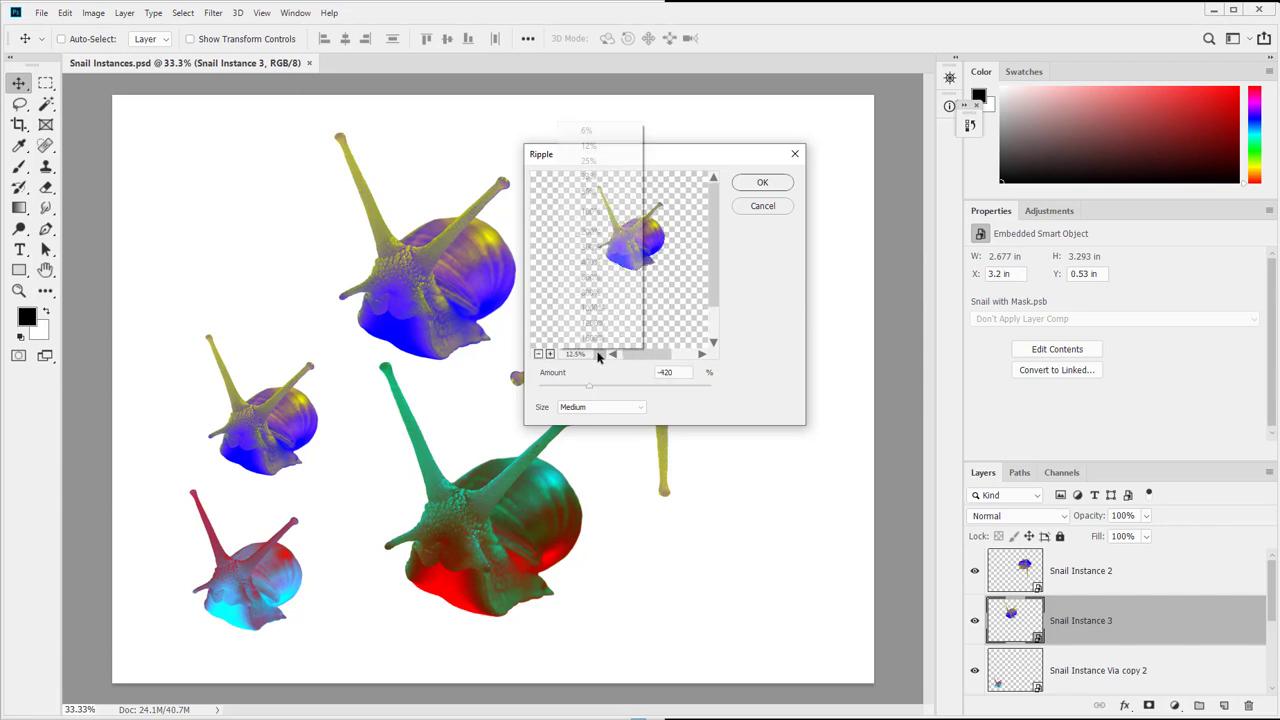
{"action": "left_click", "coordinate": [550, 354]}
{"action": "left_click", "coordinate": [550, 354]}
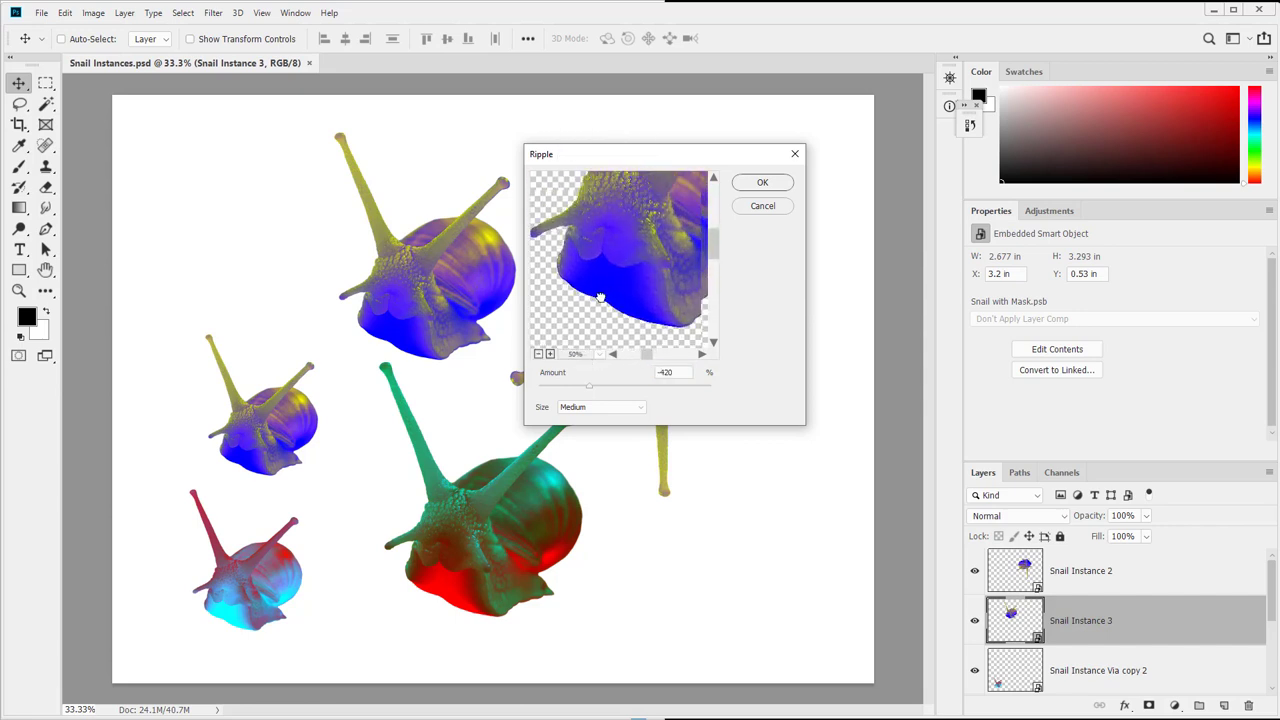
Step: Set the Ripple size to Large, raise the amount to a high positive value and apply the filter to Snail Instance 3
{"action": "left_click", "coordinate": [581, 408]}
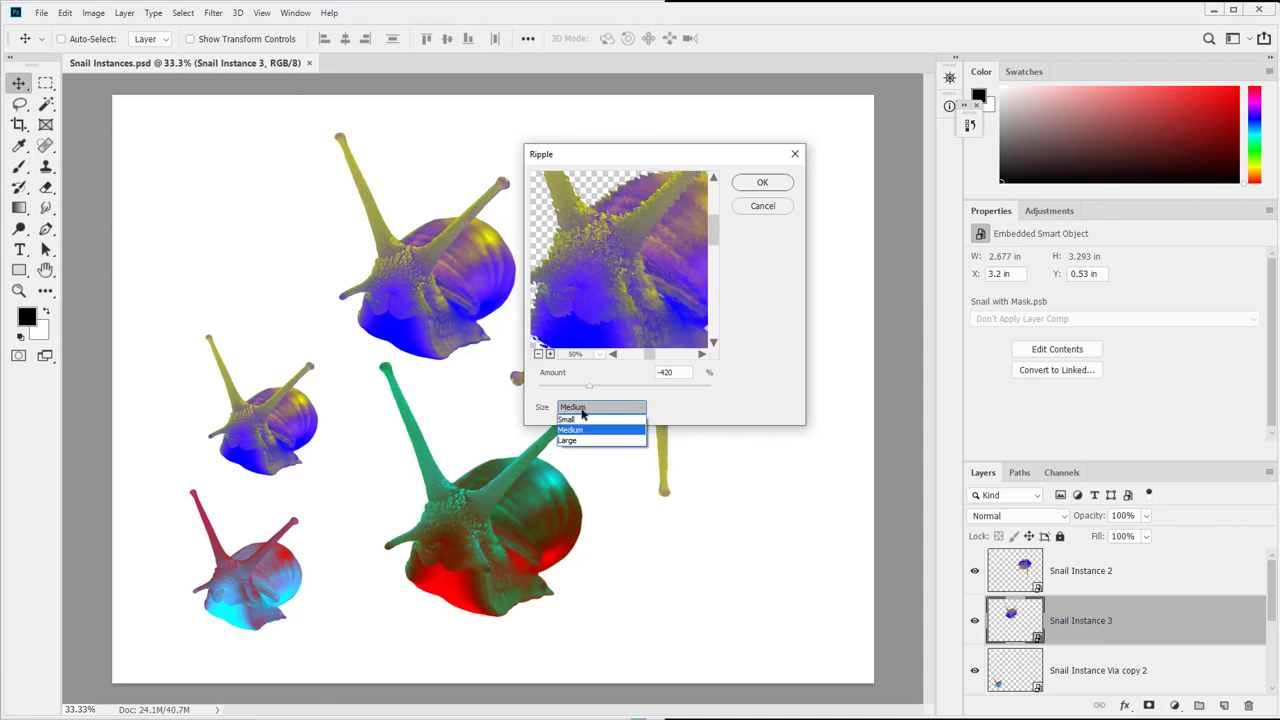
{"action": "left_click", "coordinate": [585, 443]}
{"action": "left_click_drag", "start_coordinate": [587, 389], "coordinate": [688, 388]}
{"action": "left_click", "coordinate": [765, 183]}
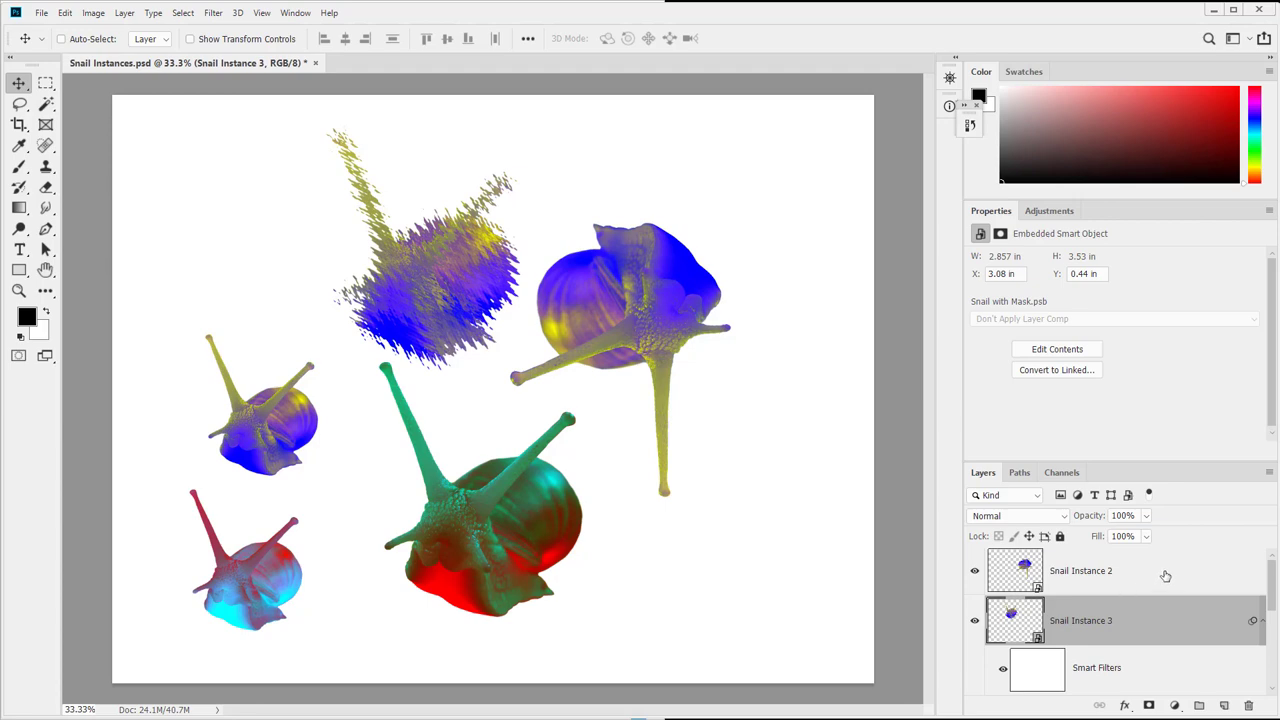
Step: In Snail Instance 2's contents, set the Levels 1 RGB output levels to 255 and 0, then save and close them
{"action": "double_click", "coordinate": [1025, 567]}
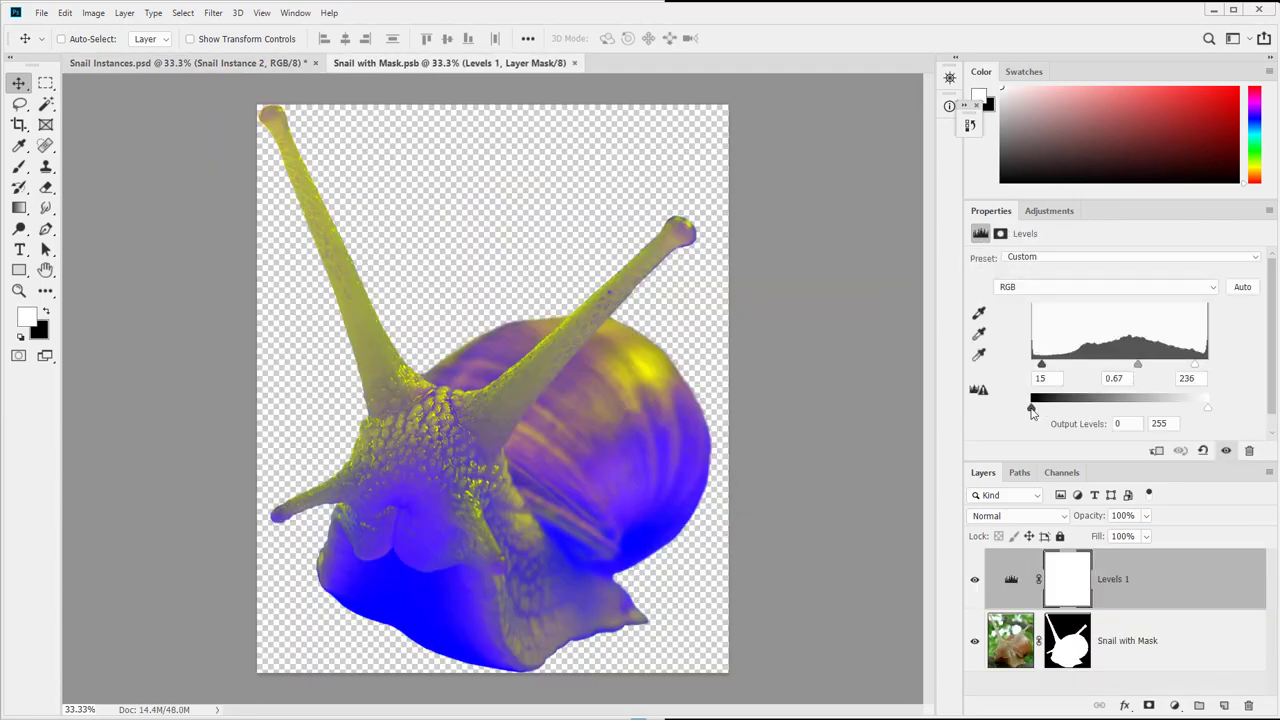
{"action": "mouse_move", "coordinate": [1031, 409]}
{"action": "left_mouse_down"}
{"action": "mouse_move", "coordinate": [1157, 409]}
{"action": "mouse_move", "coordinate": [1031, 408]}
{"action": "left_mouse_up"}
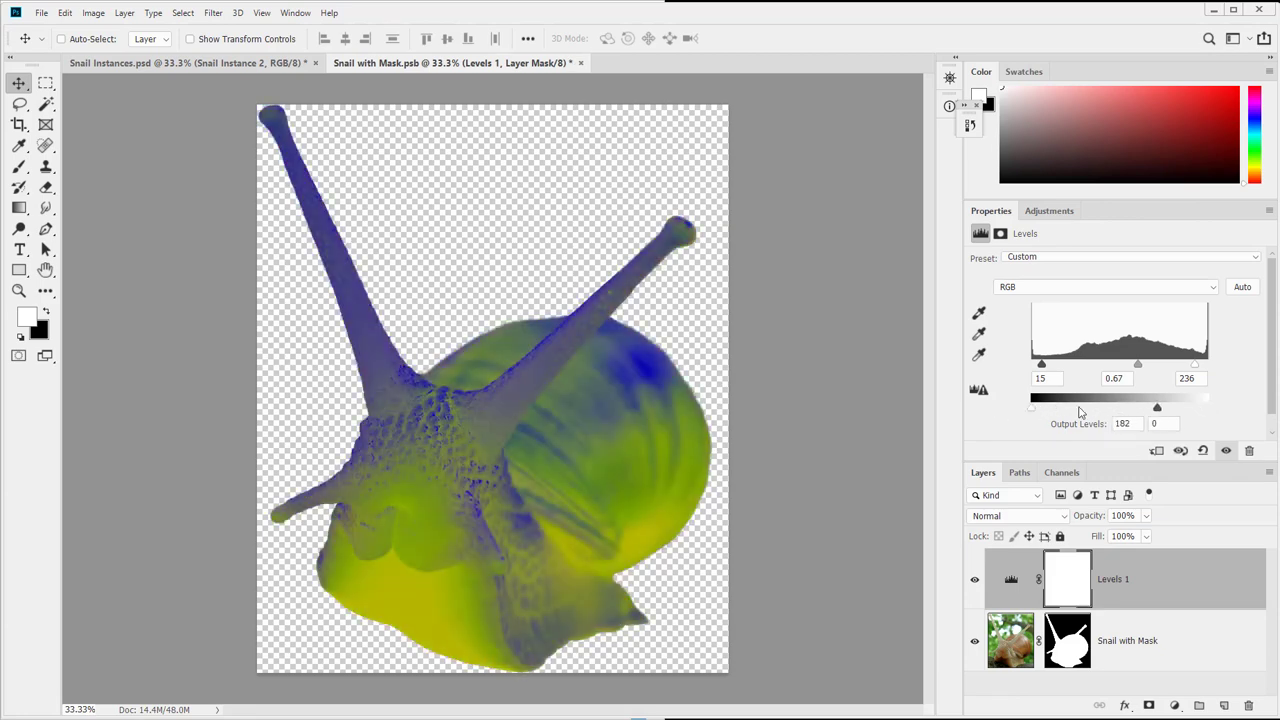
{"action": "left_click_drag", "start_coordinate": [1157, 409], "coordinate": [1239, 414]}
{"action": "key", "text": "ctrl+s"}
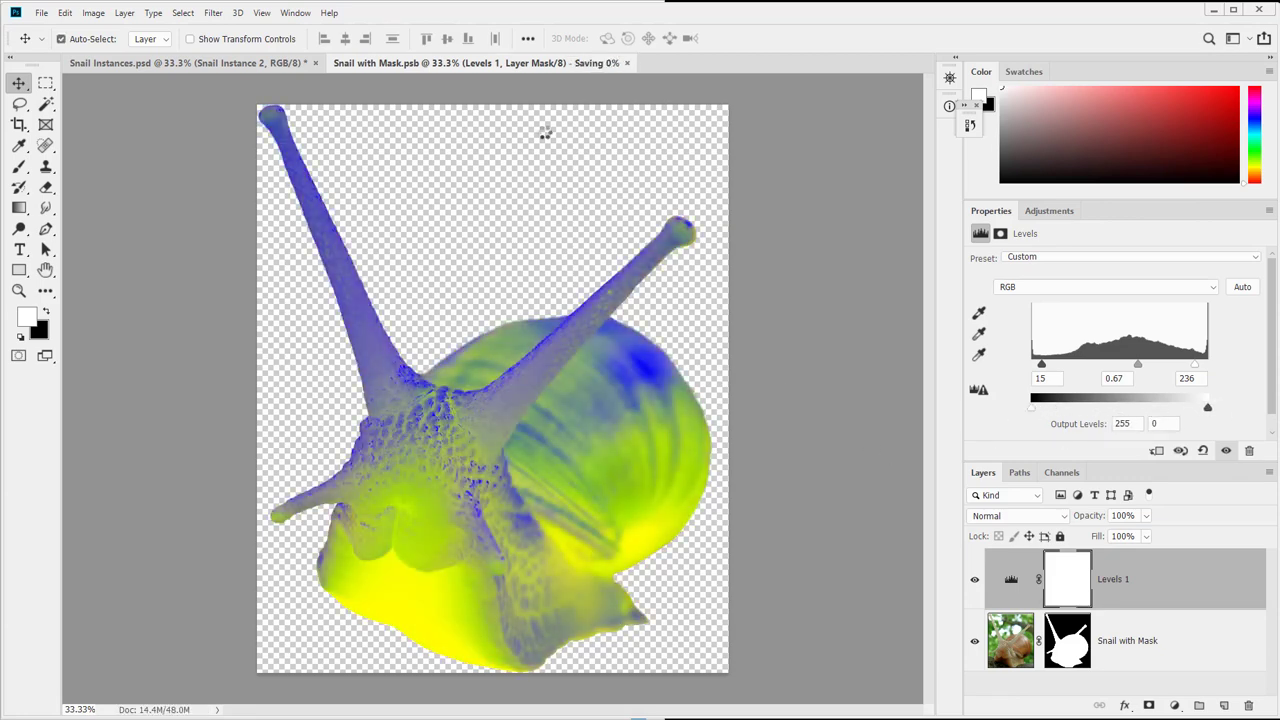
{"action": "key", "text": "ctrl+w"}
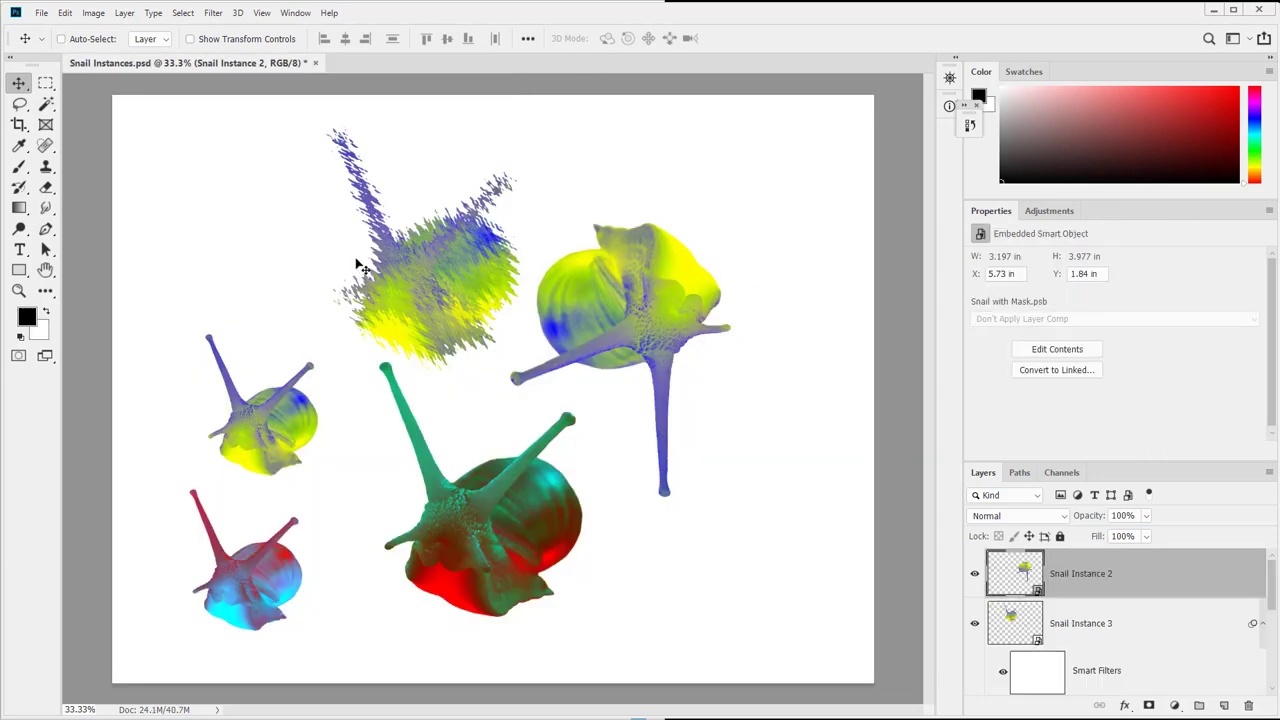
Step: Select the Snail Instance 3 layer, examine the lower snails at about 89% zoom and fit the whole image in view
{"action": "scroll", "coordinate": [1073, 598], "scroll_direction": "down", "scroll_amount": 1}
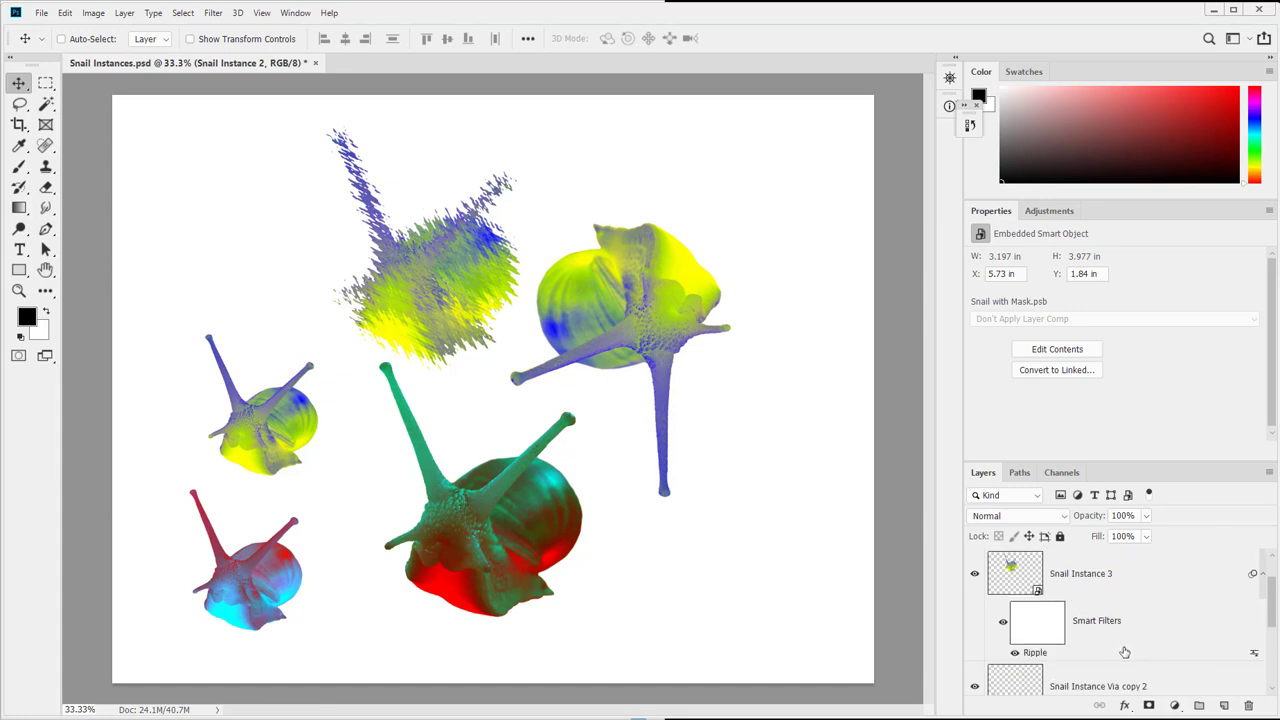
{"action": "left_click", "coordinate": [1089, 599]}
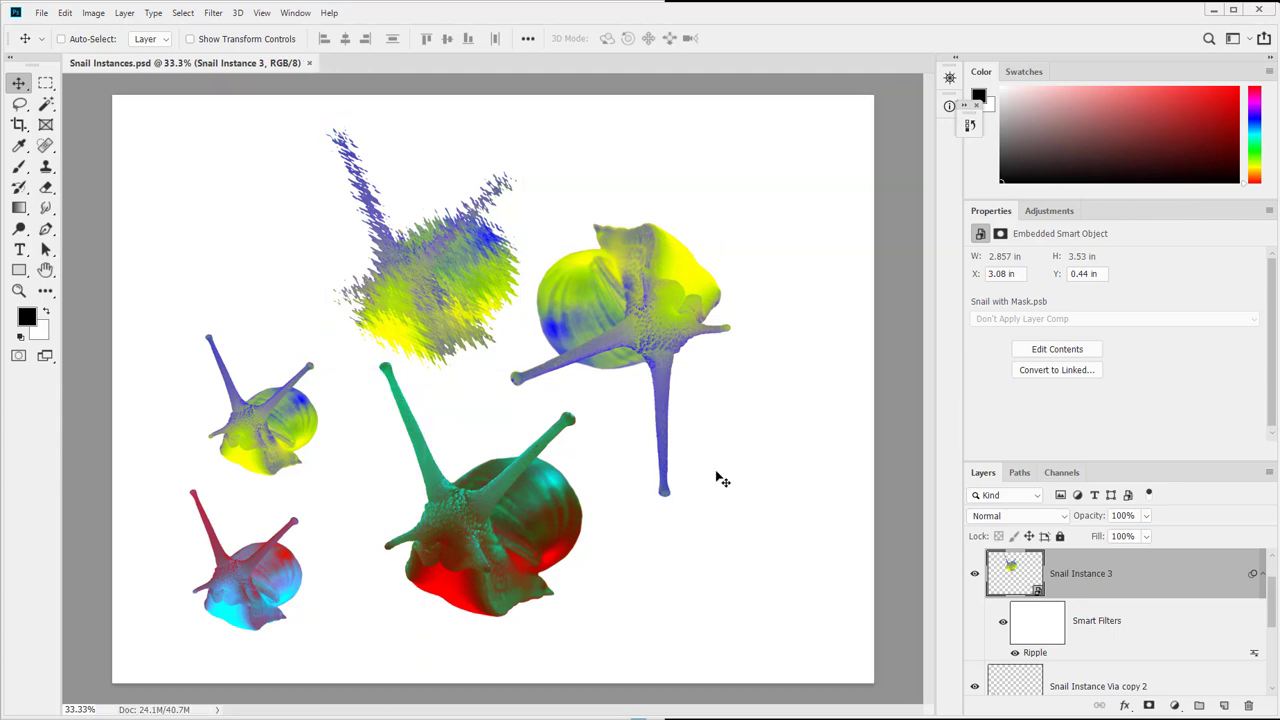
{"action": "left_click", "coordinate": [19, 291]}
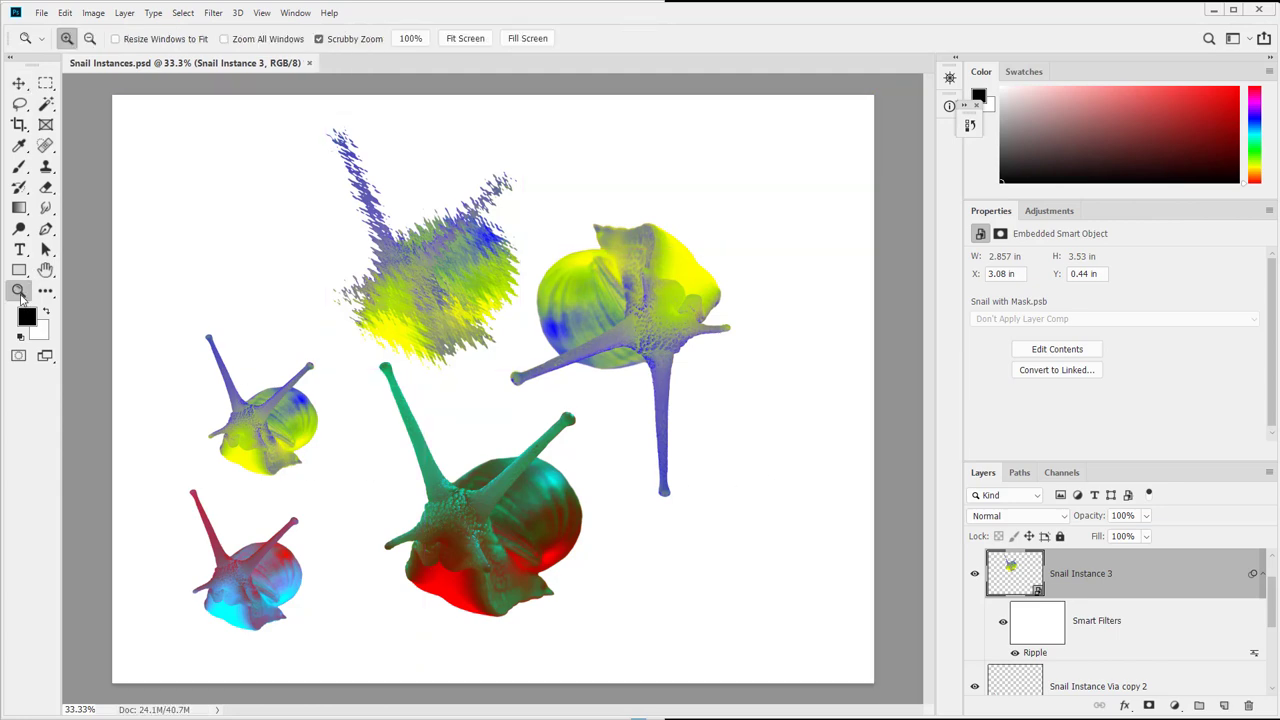
{"action": "left_click_drag", "start_coordinate": [212, 386], "coordinate": [330, 386]}
{"action": "left_click_drag", "start_coordinate": [505, 650], "coordinate": [509, 303]}
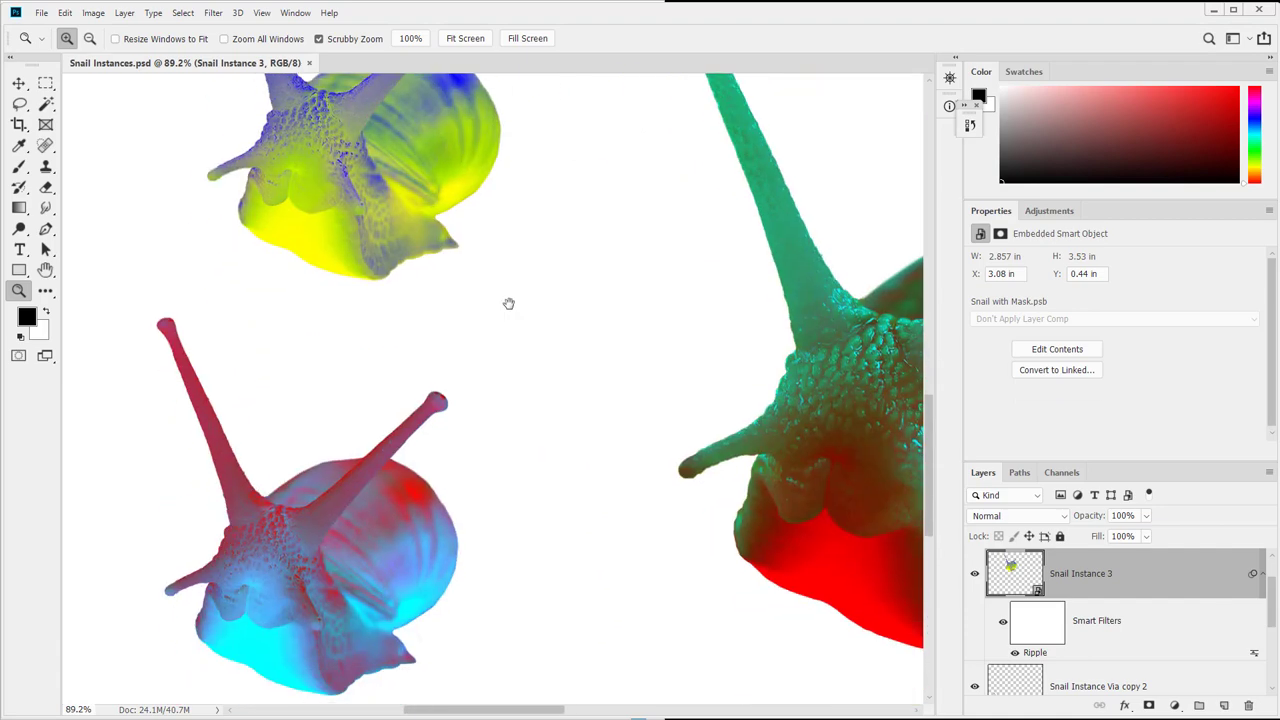
{"action": "left_click_drag", "start_coordinate": [479, 385], "coordinate": [135, 445]}
{"action": "left_click_drag", "start_coordinate": [613, 379], "coordinate": [603, 406]}
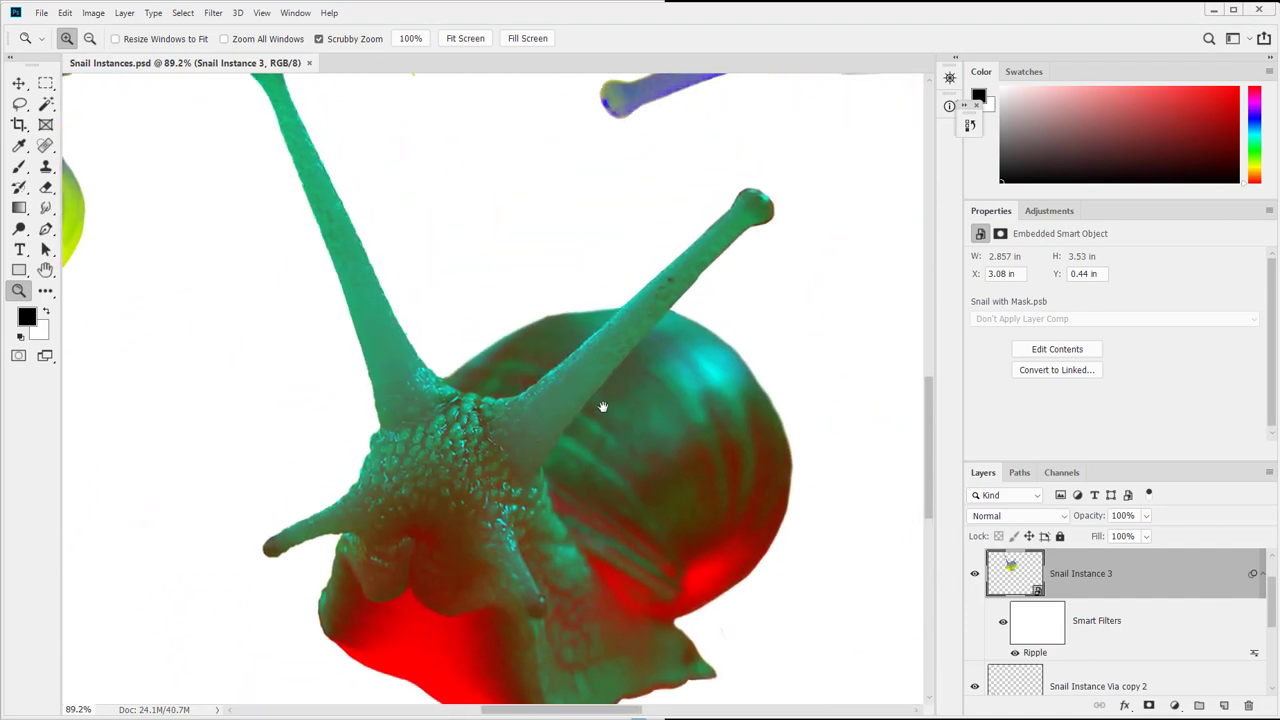
{"action": "left_click_drag", "start_coordinate": [683, 352], "coordinate": [627, 352]}
{"action": "key", "text": "ctrl+0"}
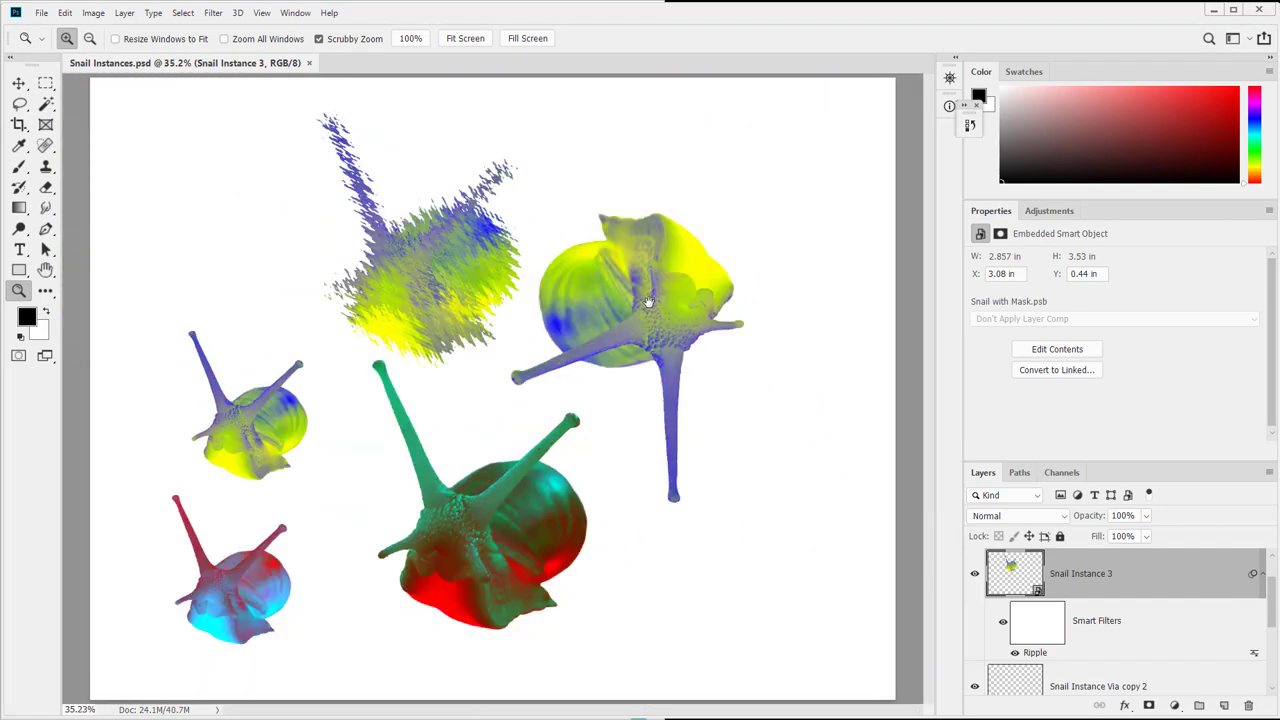